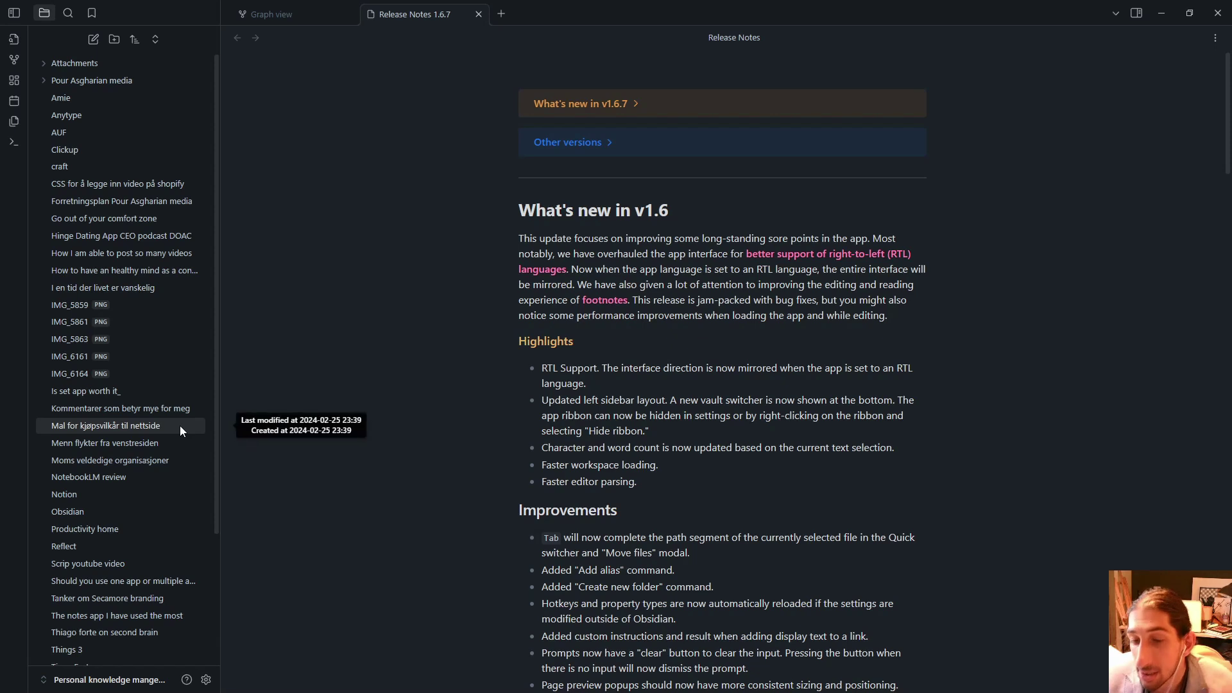
Switch Obsidian to Graph view and zoom the linked-notes network in and out
{"action": "left_click", "coordinate": [307, 16]}
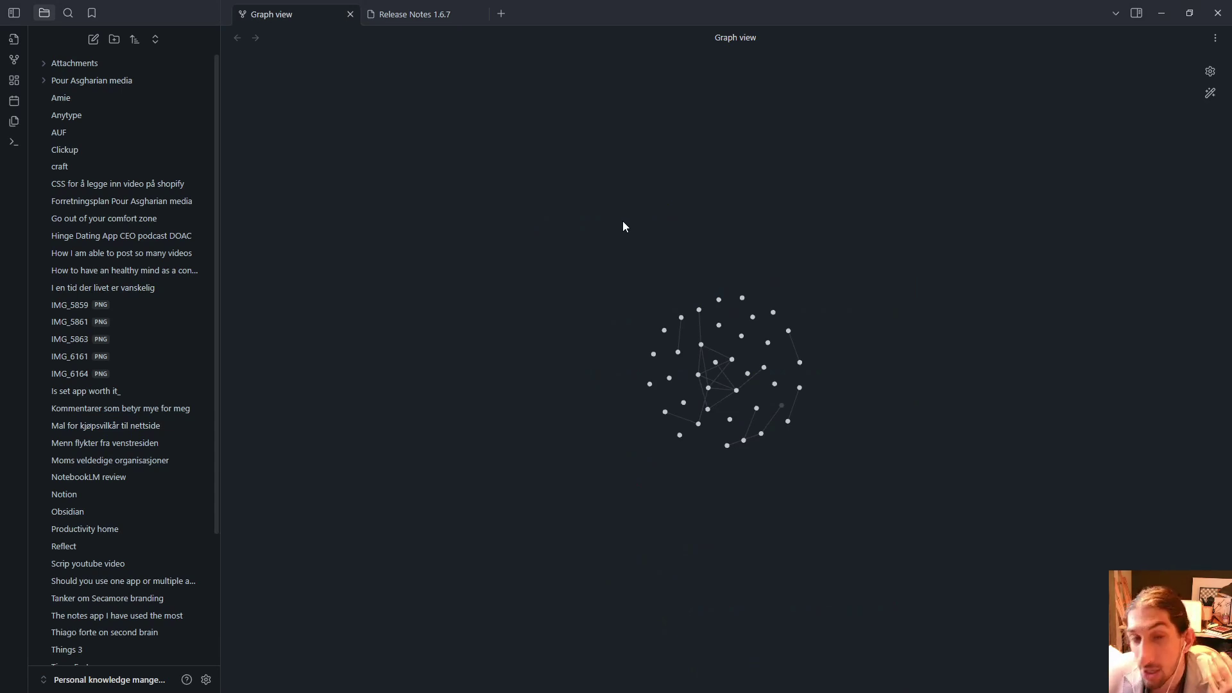
{"action": "scroll", "coordinate": [743, 339], "scroll_direction": "up", "scroll_amount": 5}
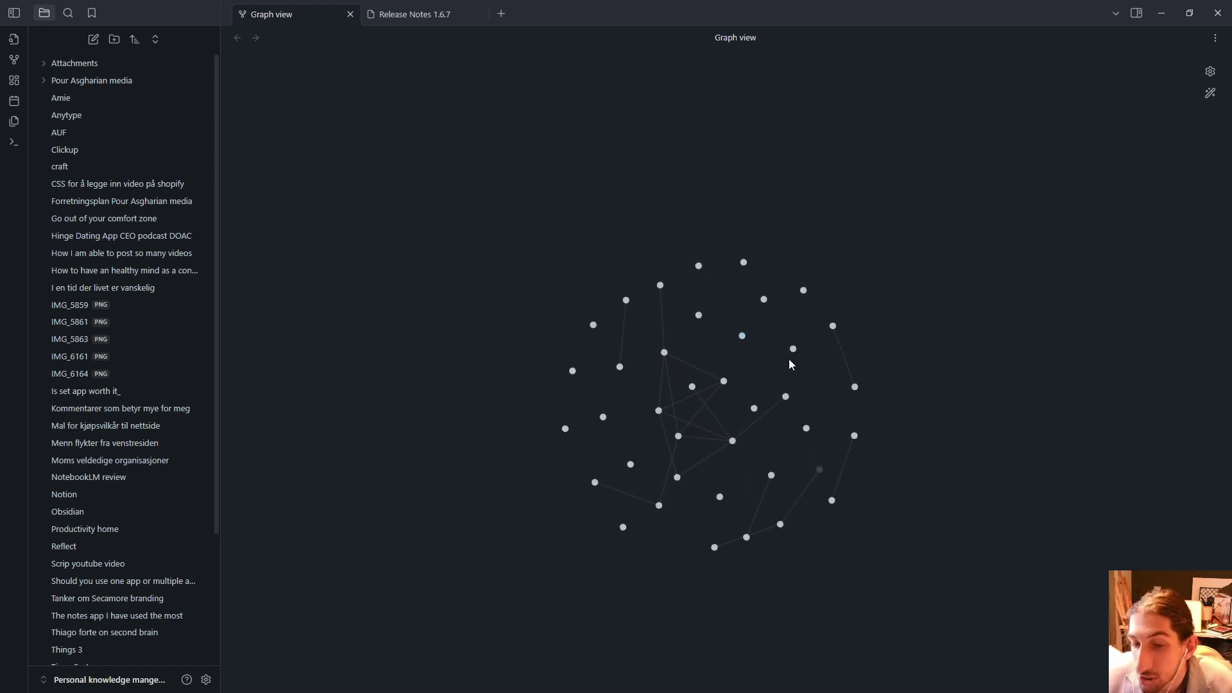
{"action": "scroll", "coordinate": [789, 359], "scroll_direction": "down", "scroll_amount": 3}
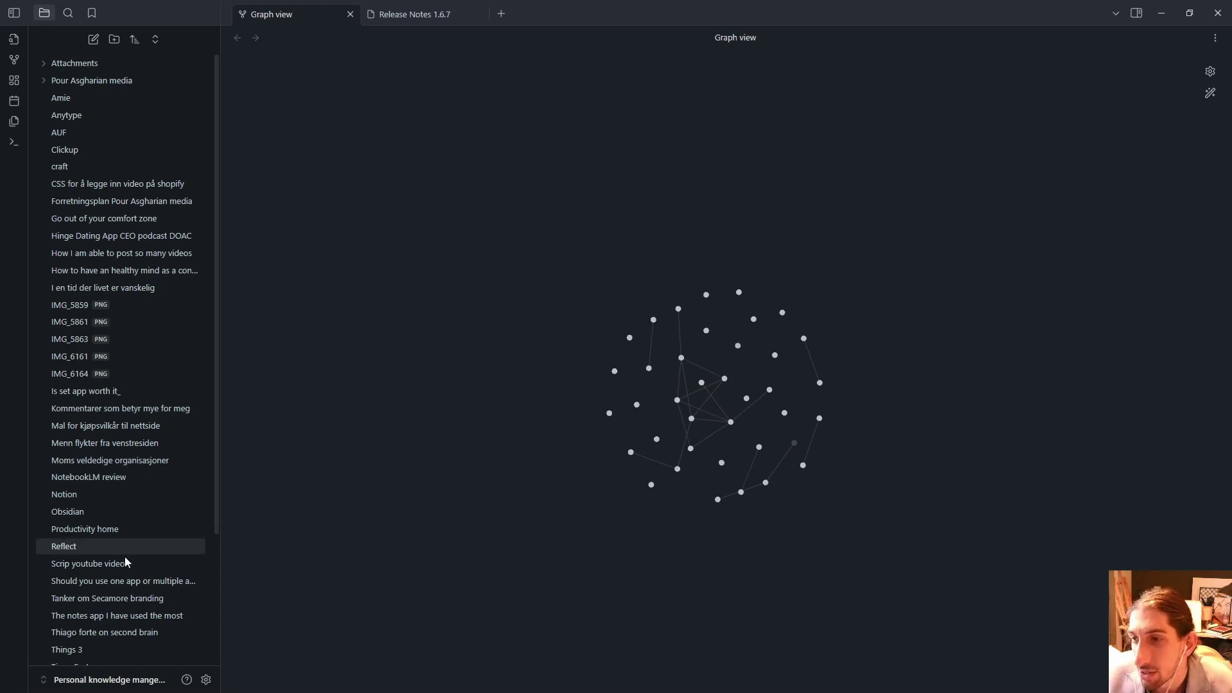
{"action": "scroll", "coordinate": [146, 569], "scroll_direction": "down", "scroll_amount": 3}
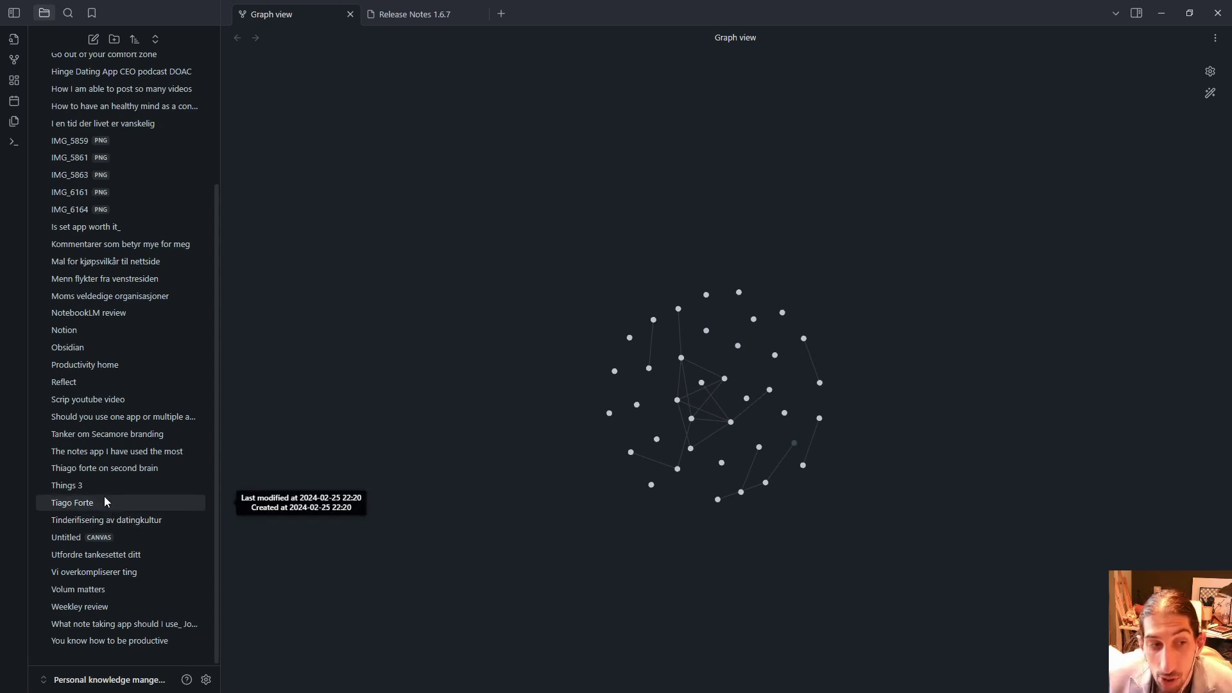
Open 'Thiago forte on second brain', 'The notes app I have used the most', then 'Is set app worth it_'
{"action": "left_click", "coordinate": [100, 469]}
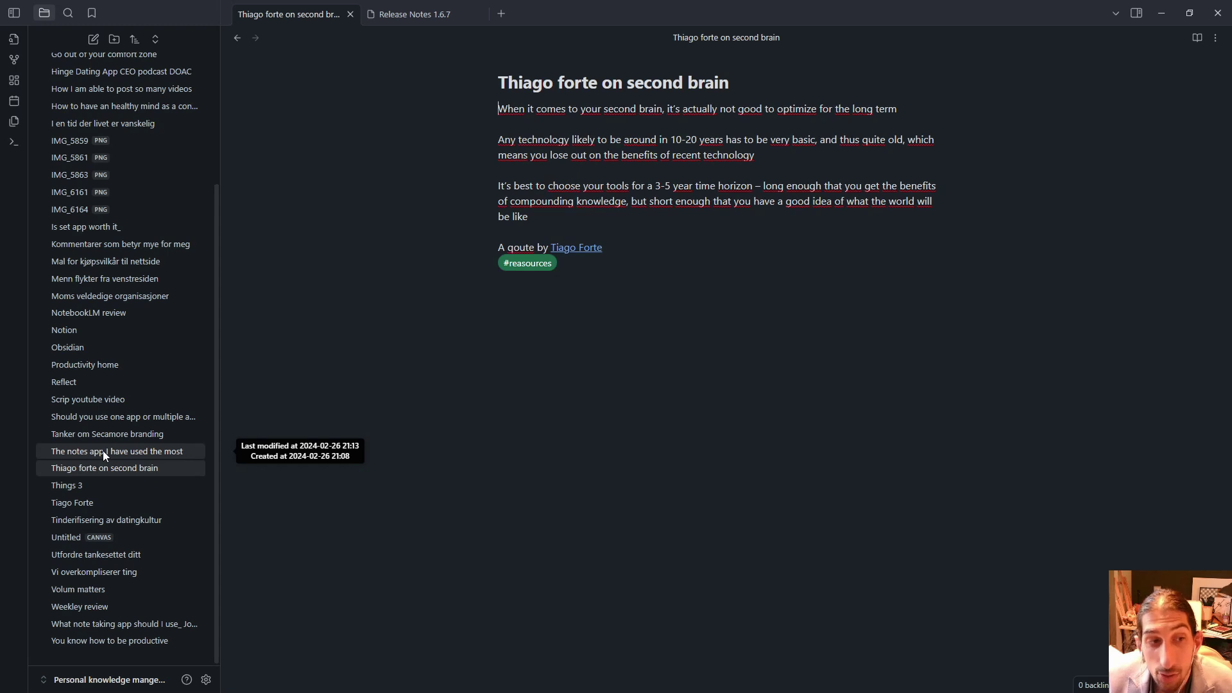
{"action": "left_click", "coordinate": [105, 451]}
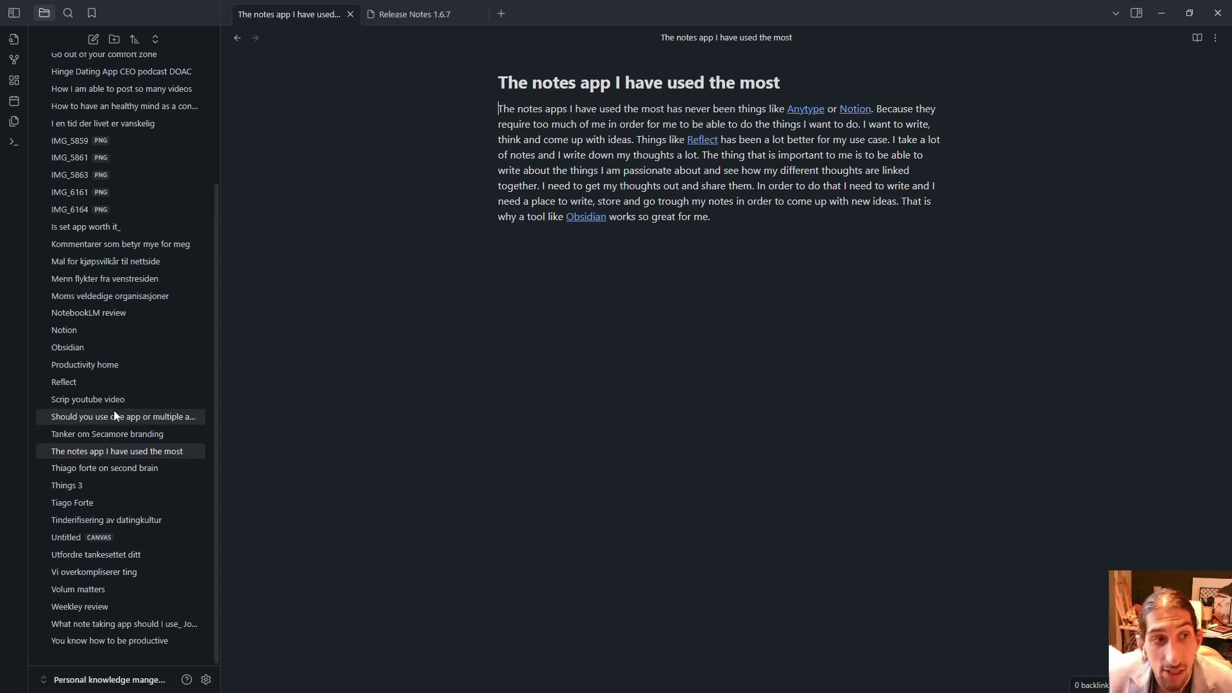
{"action": "left_click", "coordinate": [112, 226]}
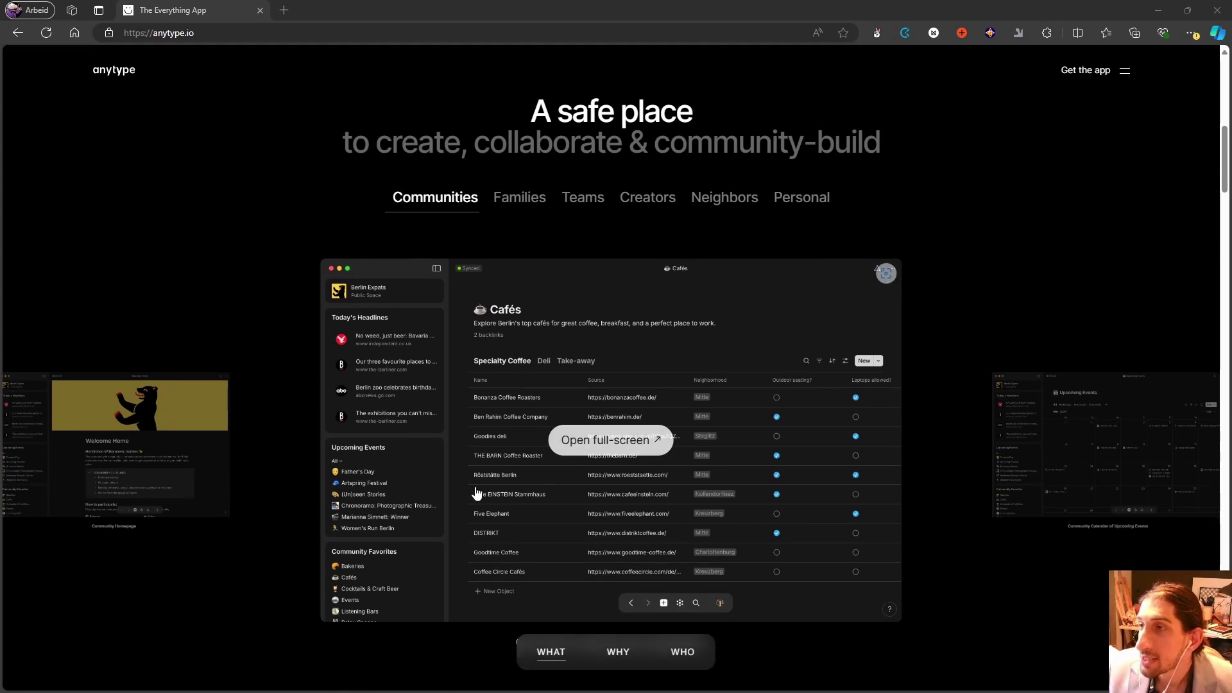
Scroll anytype.io to the 'A safe place' section showing the Communities Cafés table
{"action": "scroll", "coordinate": [506, 338], "scroll_direction": "down", "scroll_amount": 4}
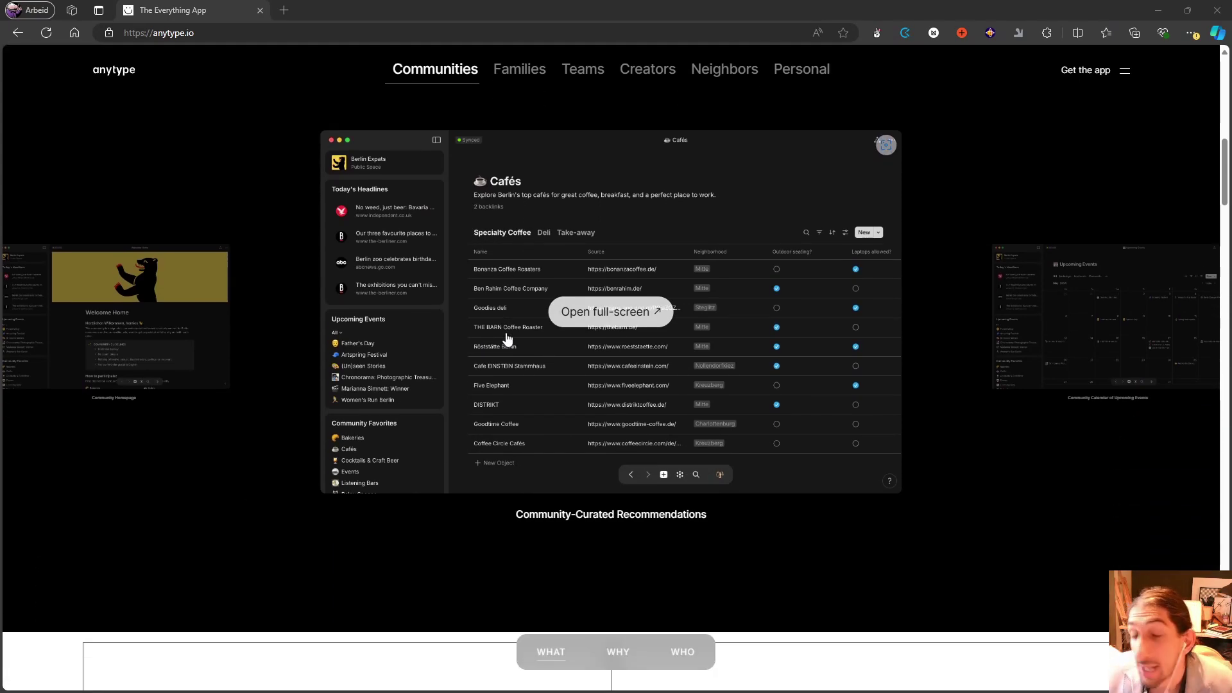
{"action": "scroll", "coordinate": [507, 338], "scroll_direction": "up", "scroll_amount": 3}
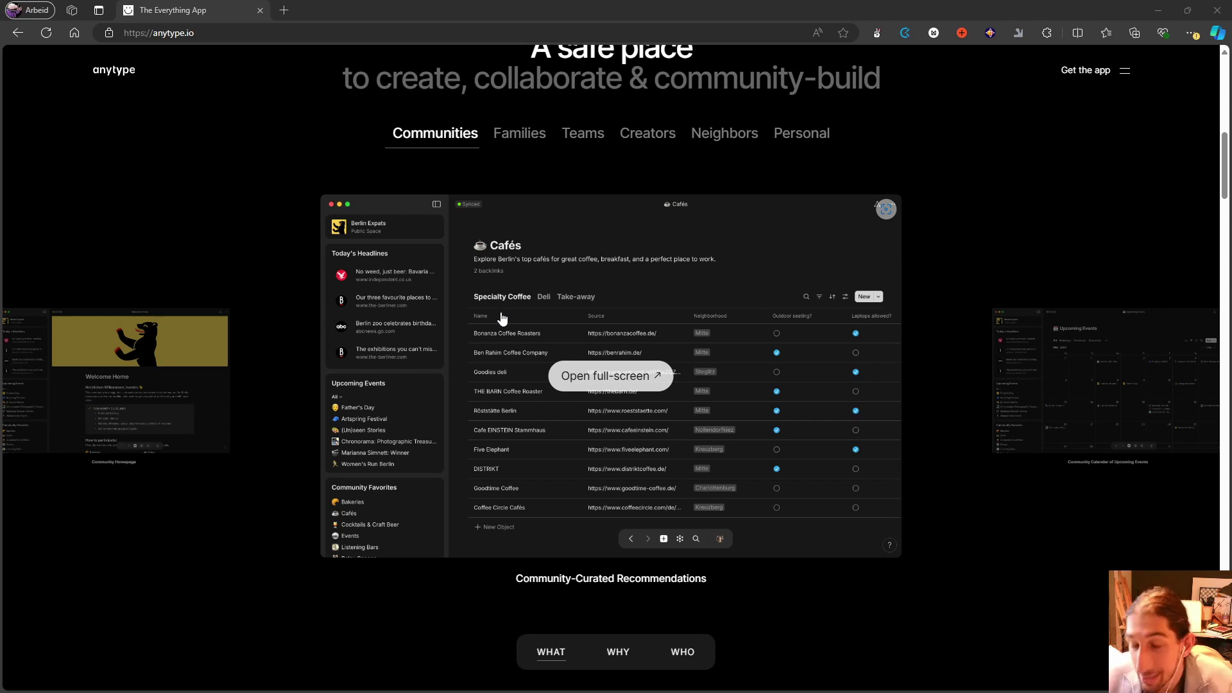
{"action": "scroll", "coordinate": [502, 319], "scroll_direction": "up", "scroll_amount": 1}
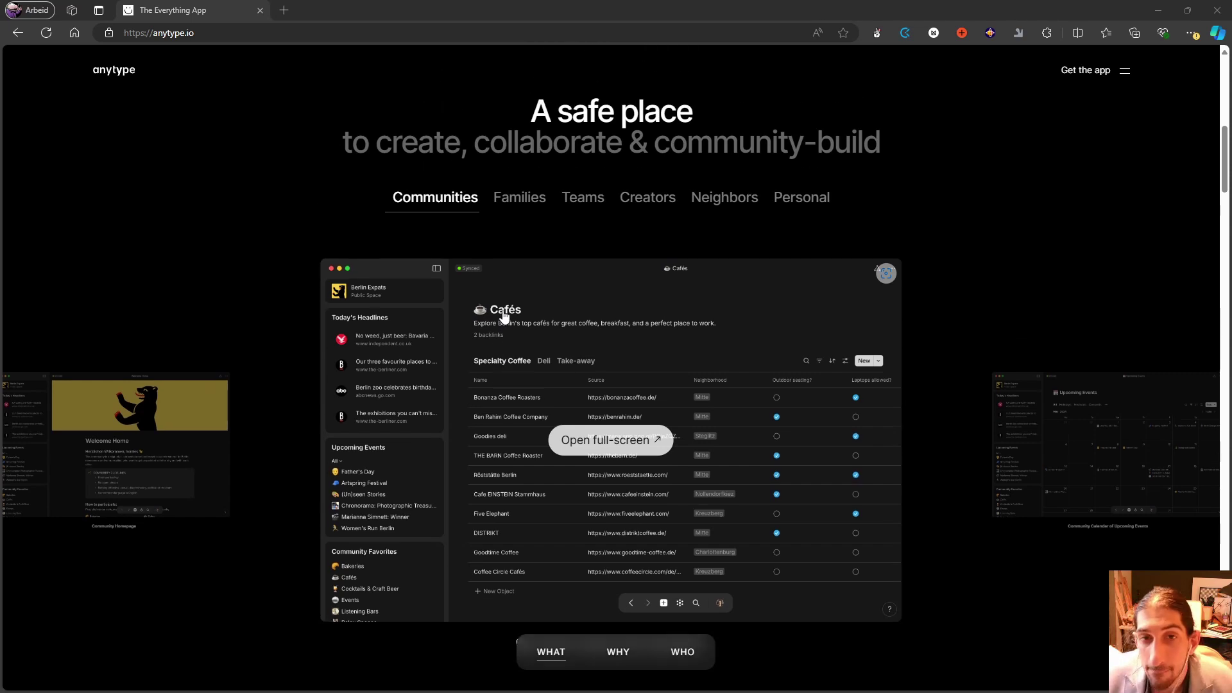
Show the Families example, then the Creators supplements example in the anytype.io showcase
{"action": "left_click", "coordinate": [530, 211]}
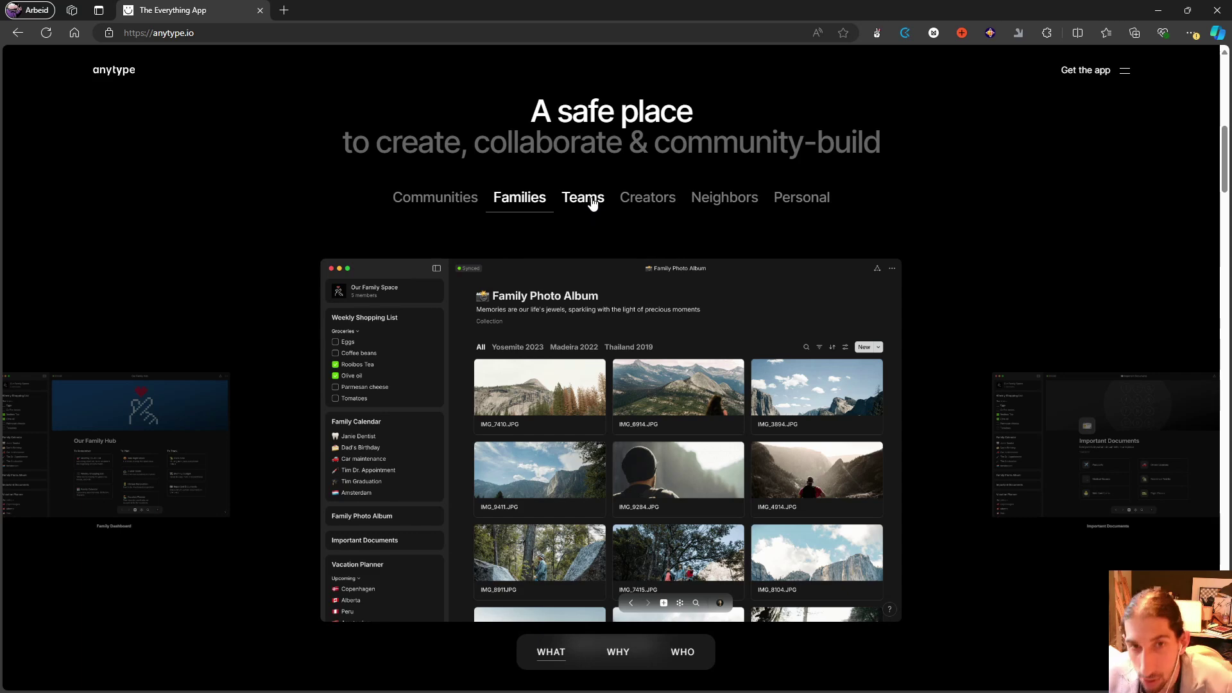
{"action": "left_click", "coordinate": [639, 200]}
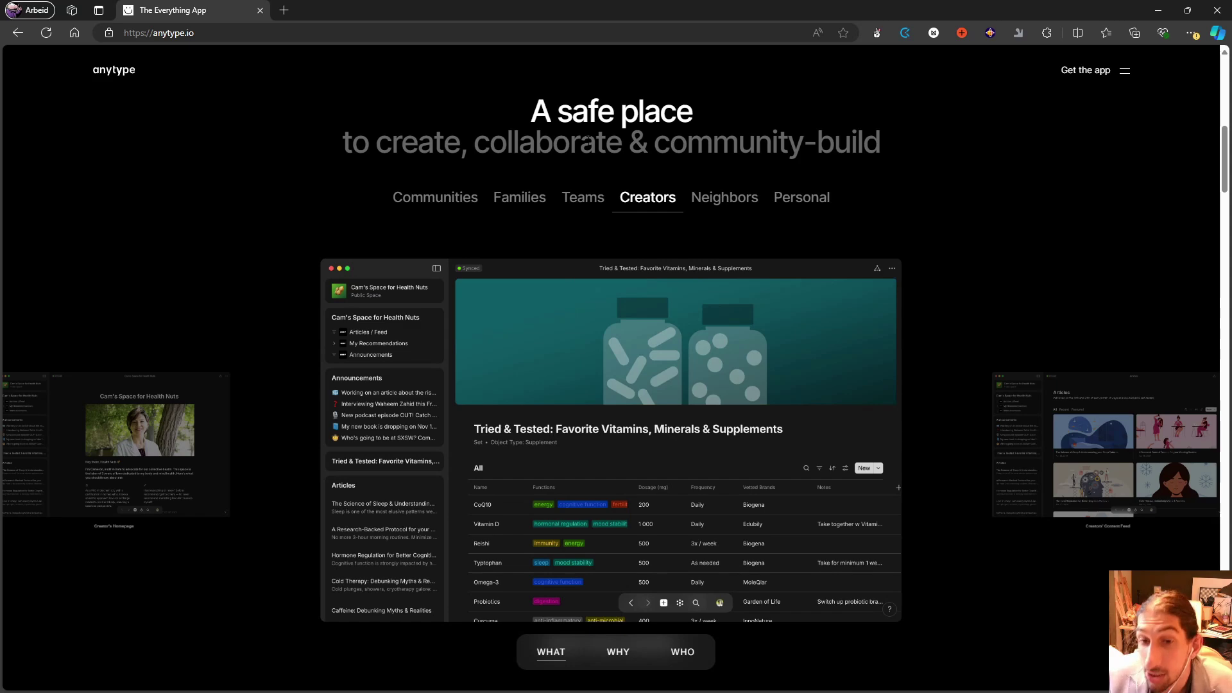
Return to the top of anytype.io and bring up the hamburger site menu
{"action": "scroll", "coordinate": [683, 186], "scroll_direction": "down", "scroll_amount": 2}
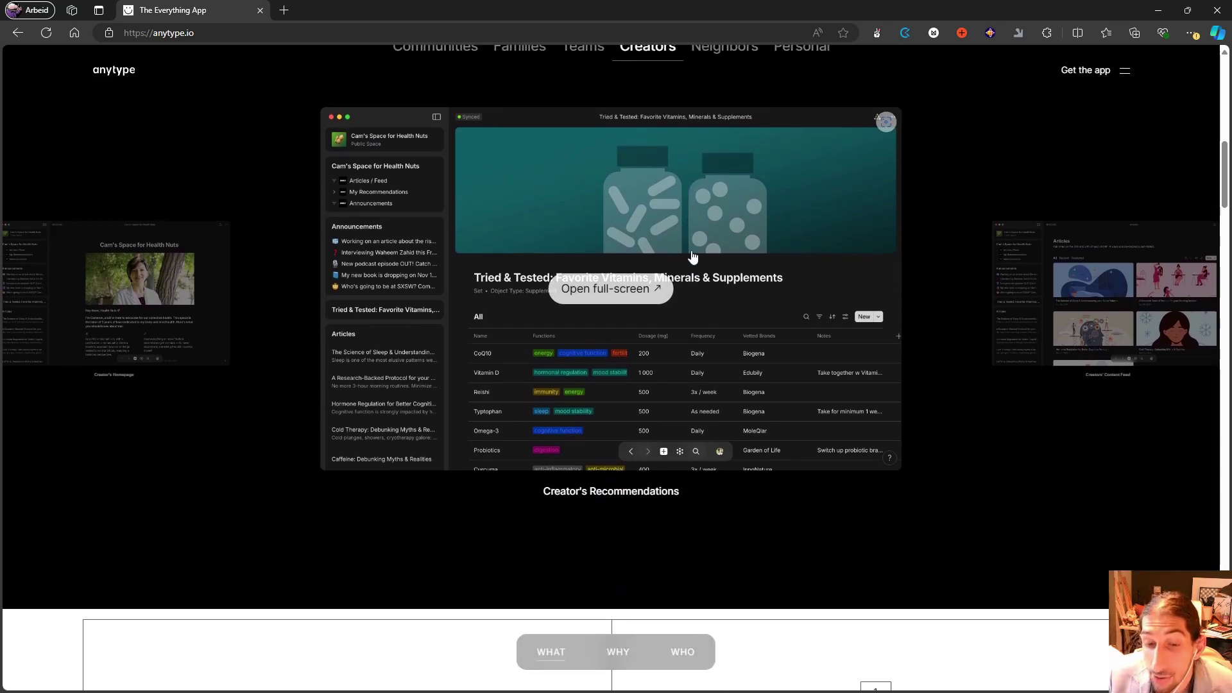
{"action": "scroll", "coordinate": [686, 244], "scroll_direction": "up", "scroll_amount": 1}
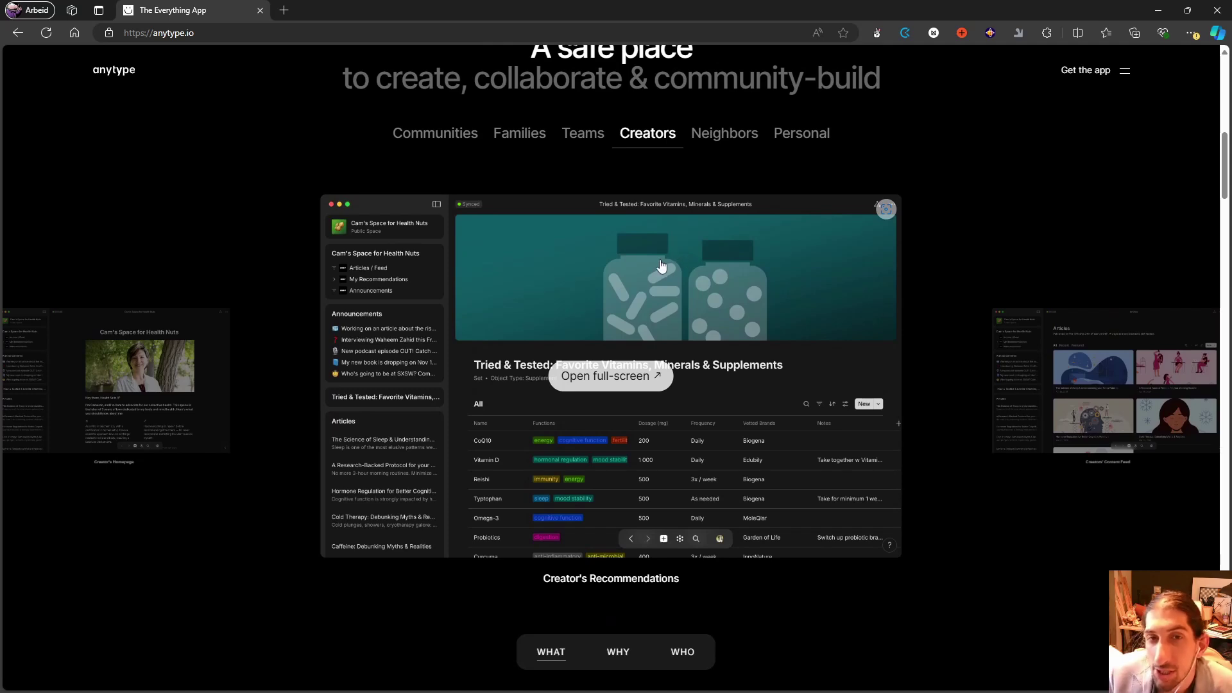
{"action": "scroll", "coordinate": [673, 244], "scroll_direction": "up", "scroll_amount": 2}
{"action": "scroll", "coordinate": [669, 237], "scroll_direction": "up", "scroll_amount": 5}
{"action": "scroll", "coordinate": [666, 223], "scroll_direction": "up", "scroll_amount": 4}
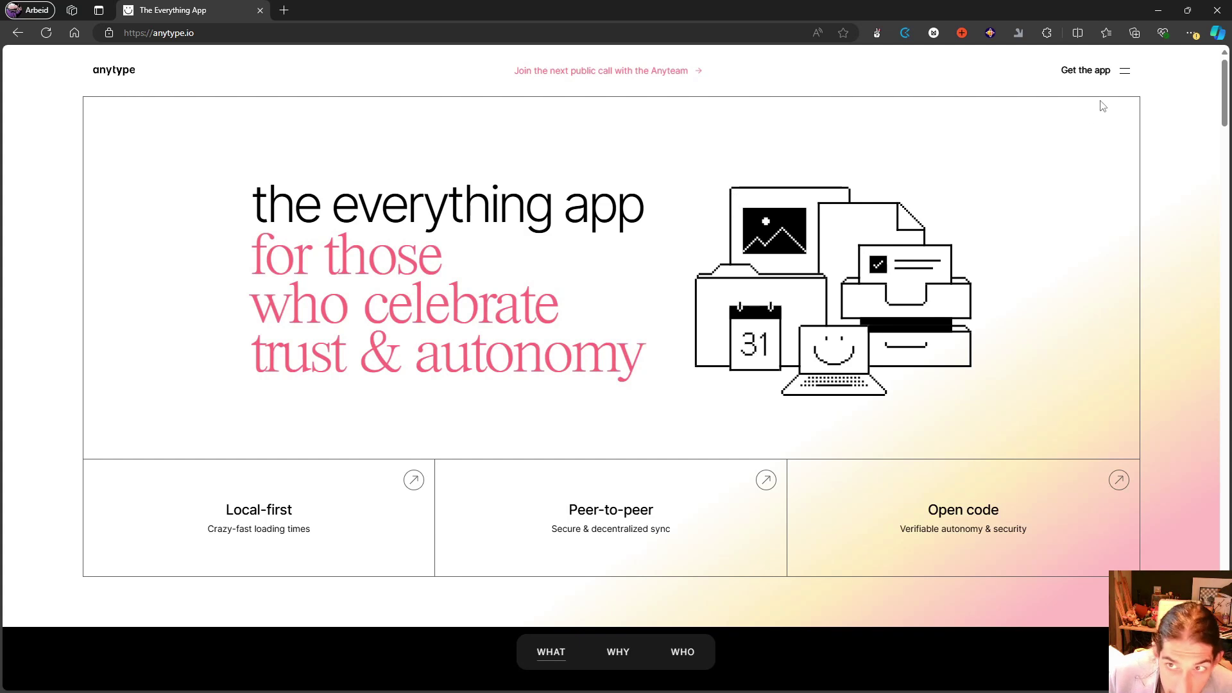
{"action": "left_click", "coordinate": [1126, 73]}
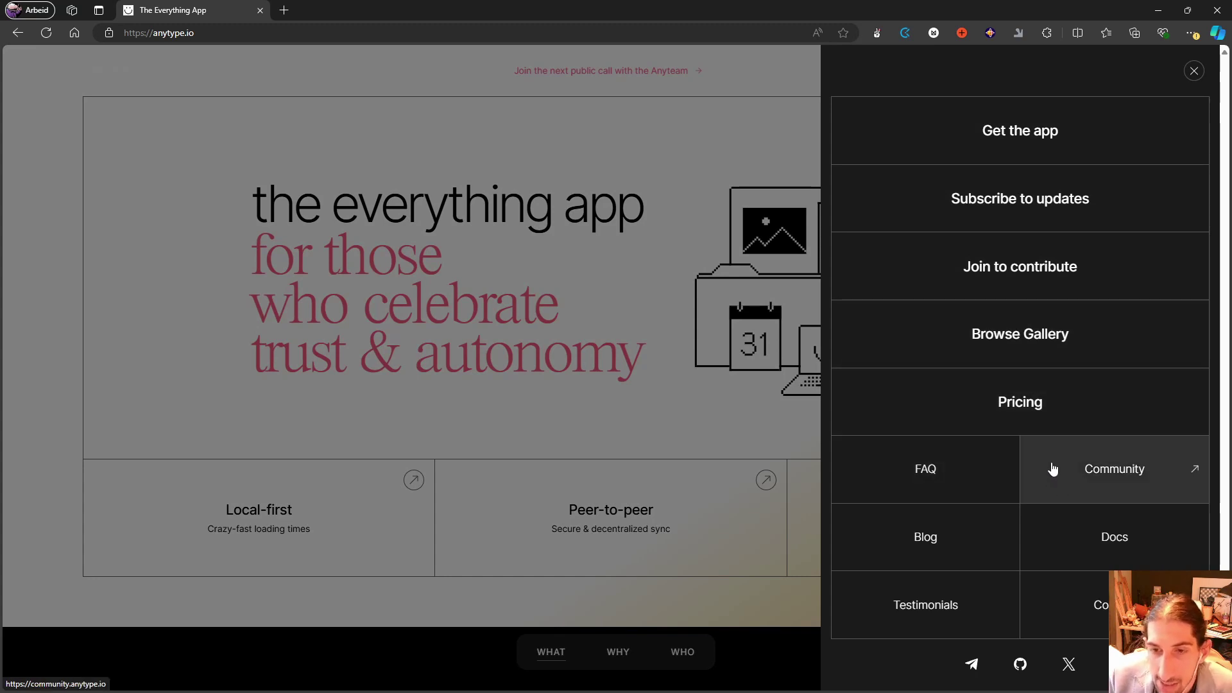
Go to the anytype.io pricing page and scroll to the Explorer, Builder and Co-Creator plans
{"action": "left_click", "coordinate": [1038, 428]}
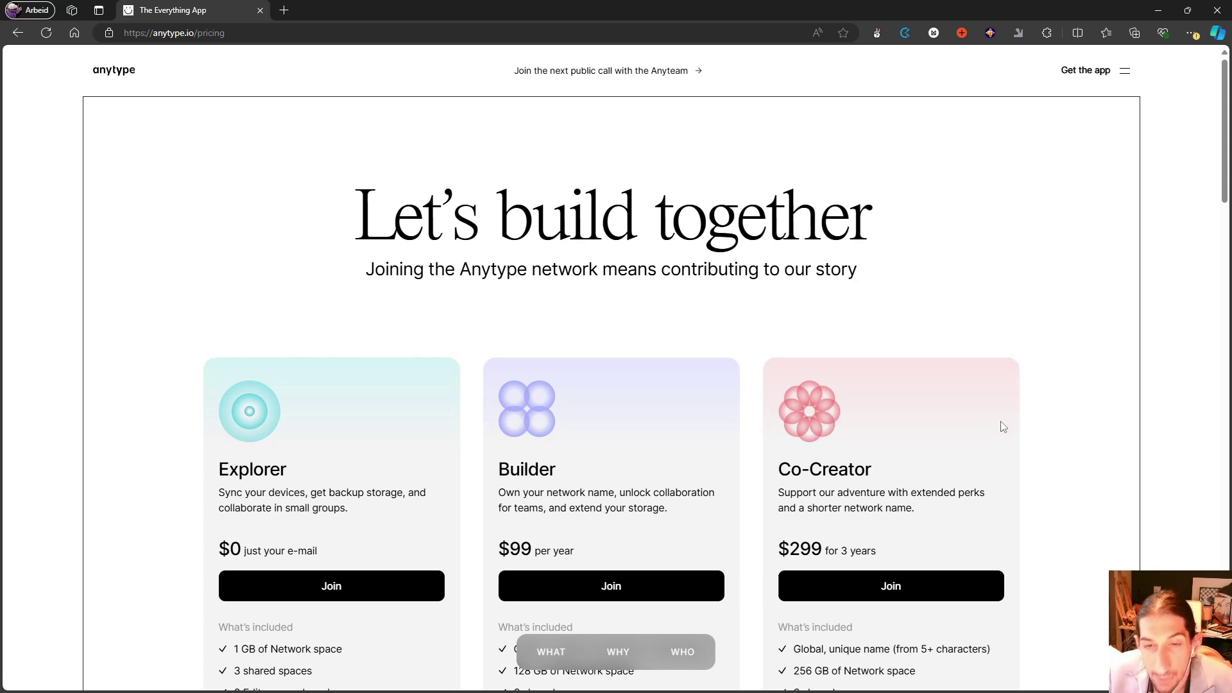
{"action": "scroll", "coordinate": [1002, 426], "scroll_direction": "down", "scroll_amount": 1}
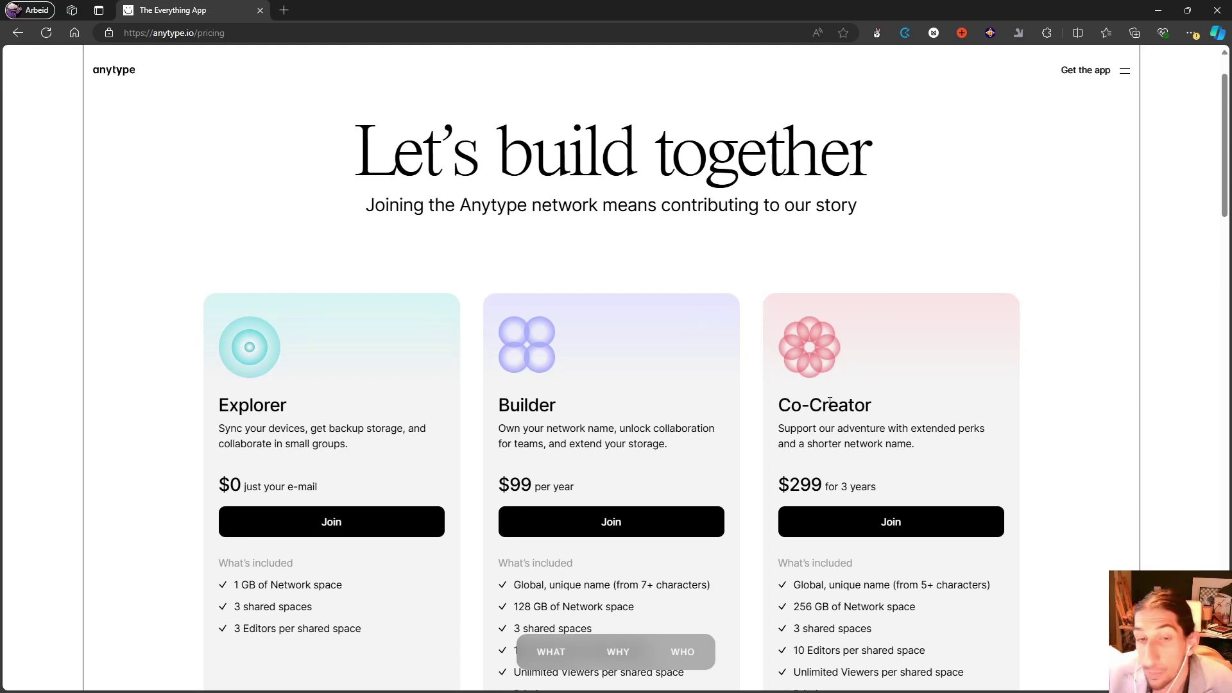
{"action": "scroll", "coordinate": [827, 402], "scroll_direction": "down", "scroll_amount": 2}
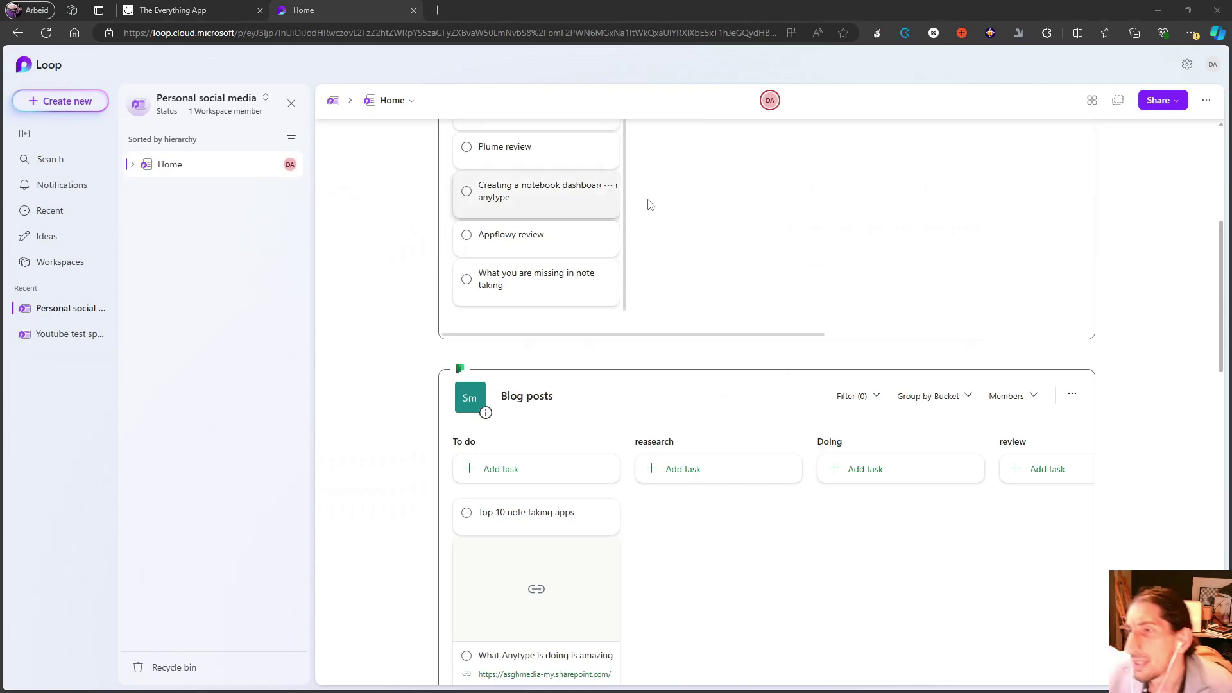
{"action": "scroll", "coordinate": [583, 333], "scroll_direction": "up", "scroll_amount": 5}
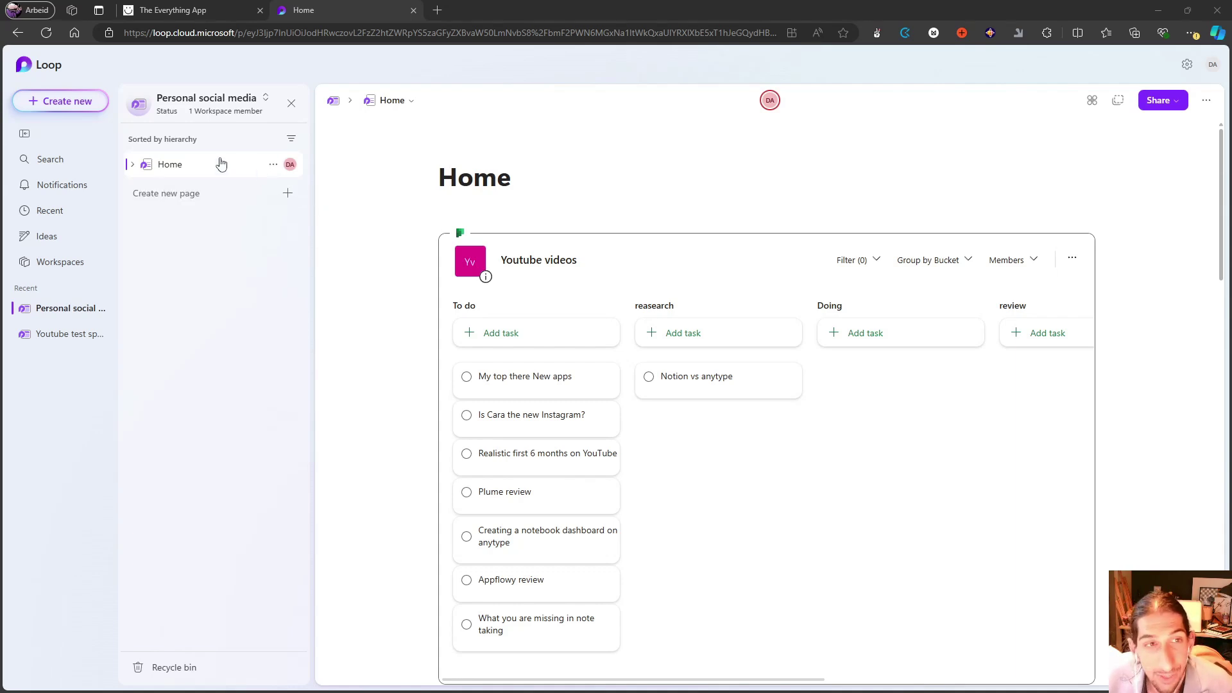
{"action": "scroll", "coordinate": [358, 187], "scroll_direction": "down", "scroll_amount": 5}
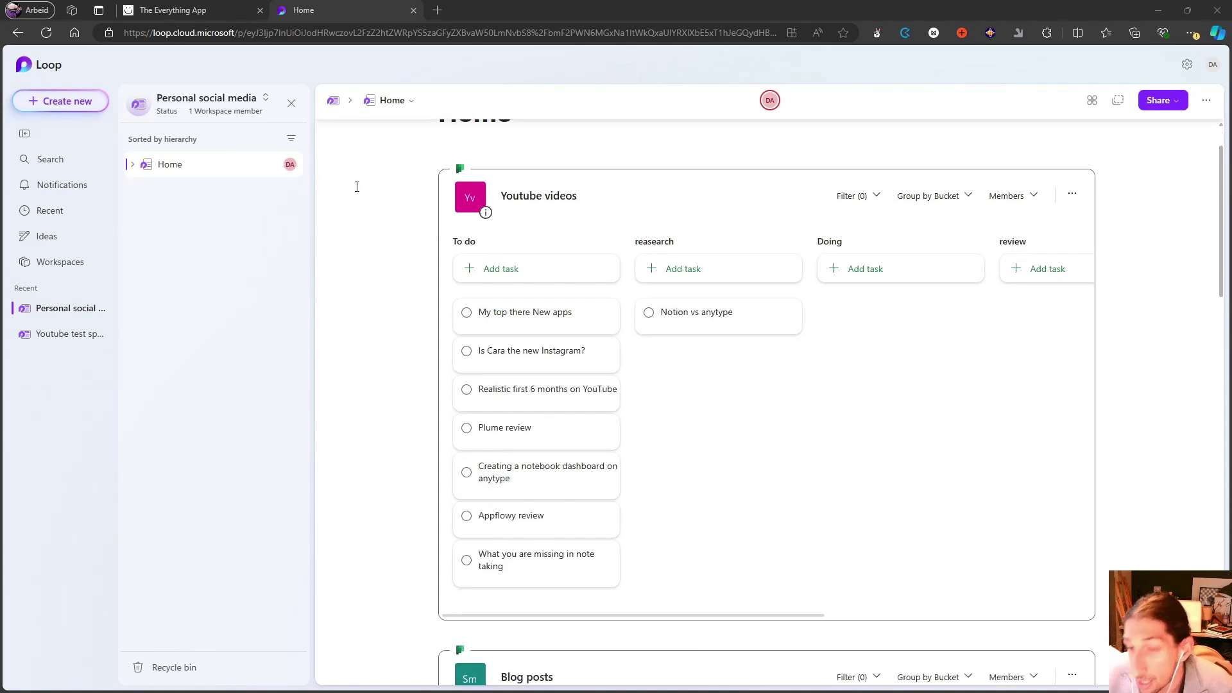
{"action": "scroll", "coordinate": [420, 199], "scroll_direction": "down", "scroll_amount": 7}
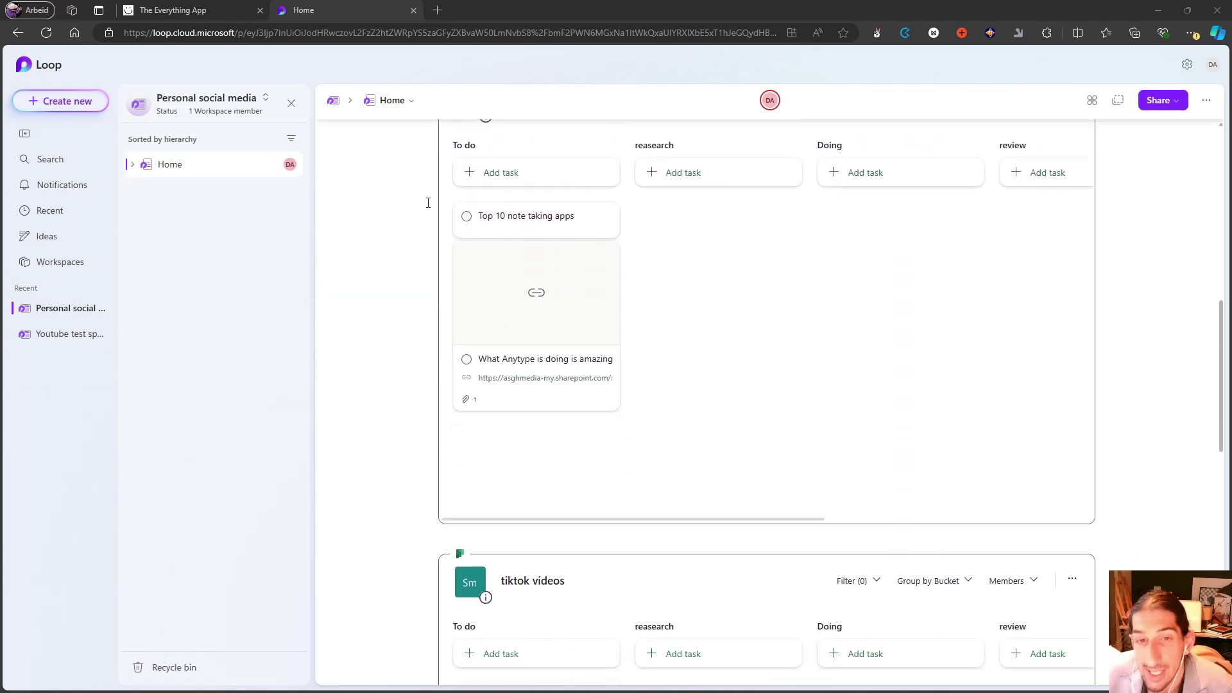
{"action": "left_click", "coordinate": [466, 232]}
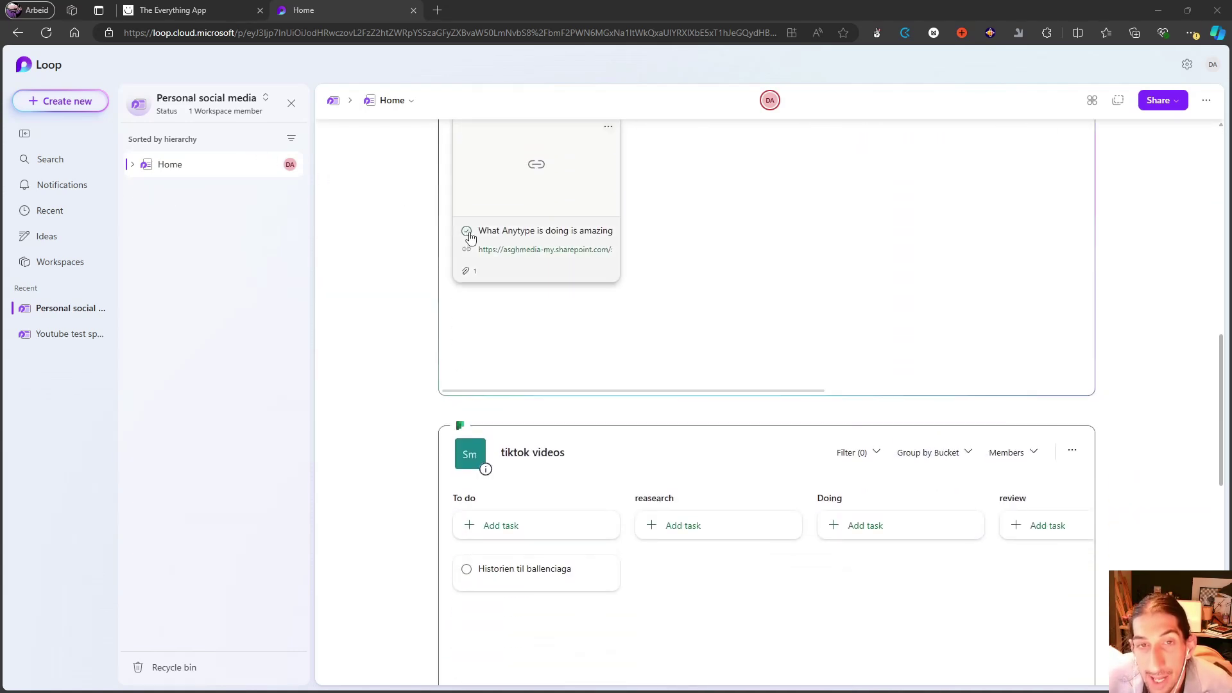
{"action": "scroll", "coordinate": [468, 236], "scroll_direction": "up", "scroll_amount": 2}
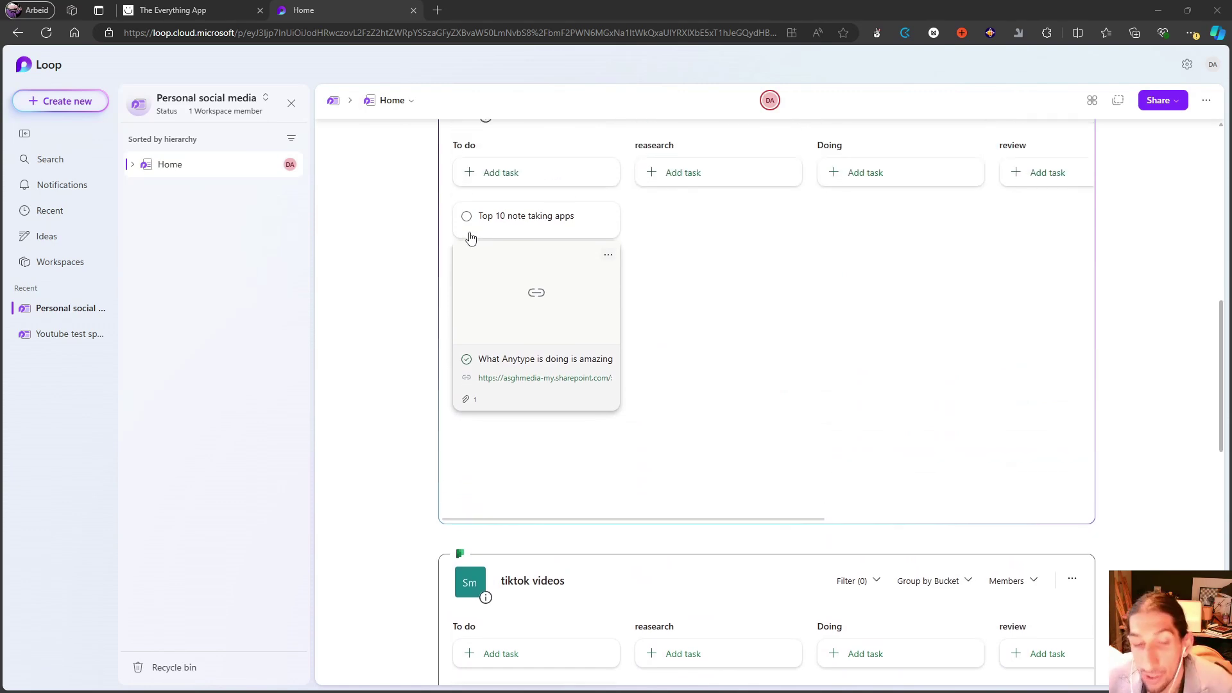
{"action": "scroll", "coordinate": [352, 206], "scroll_direction": "down", "scroll_amount": 4}
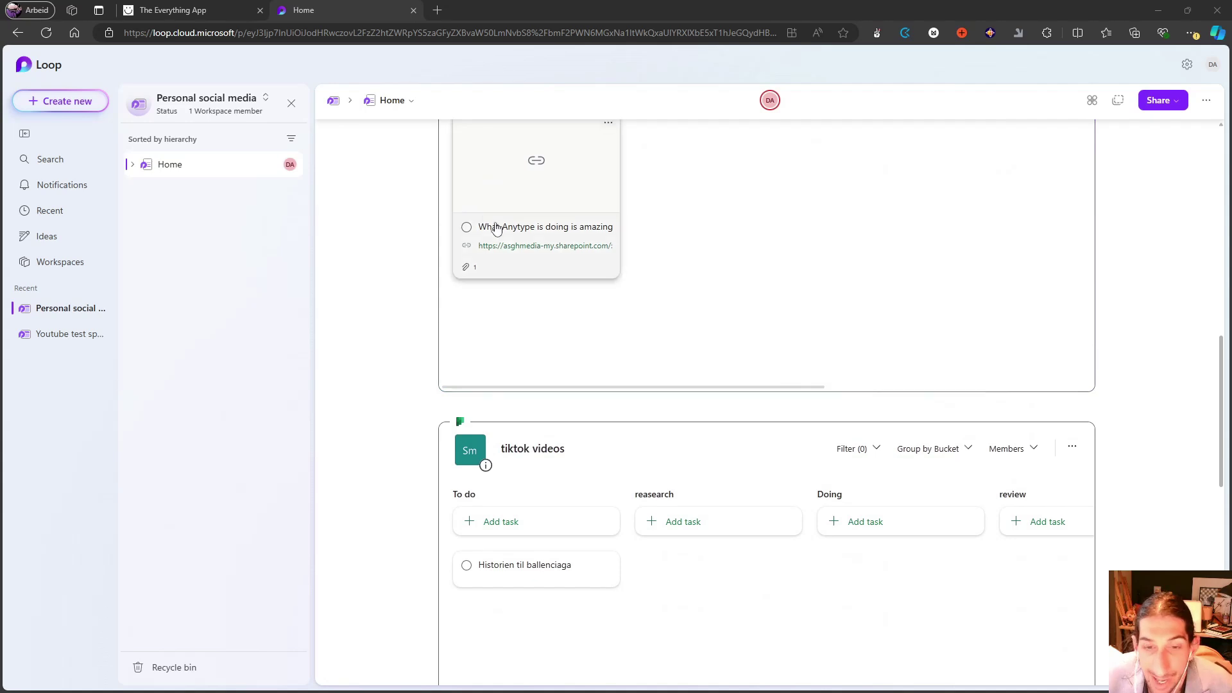
{"action": "scroll", "coordinate": [551, 256], "scroll_direction": "down", "scroll_amount": 9}
{"action": "scroll", "coordinate": [545, 263], "scroll_direction": "up", "scroll_amount": 4}
{"action": "scroll", "coordinate": [542, 267], "scroll_direction": "up", "scroll_amount": 12}
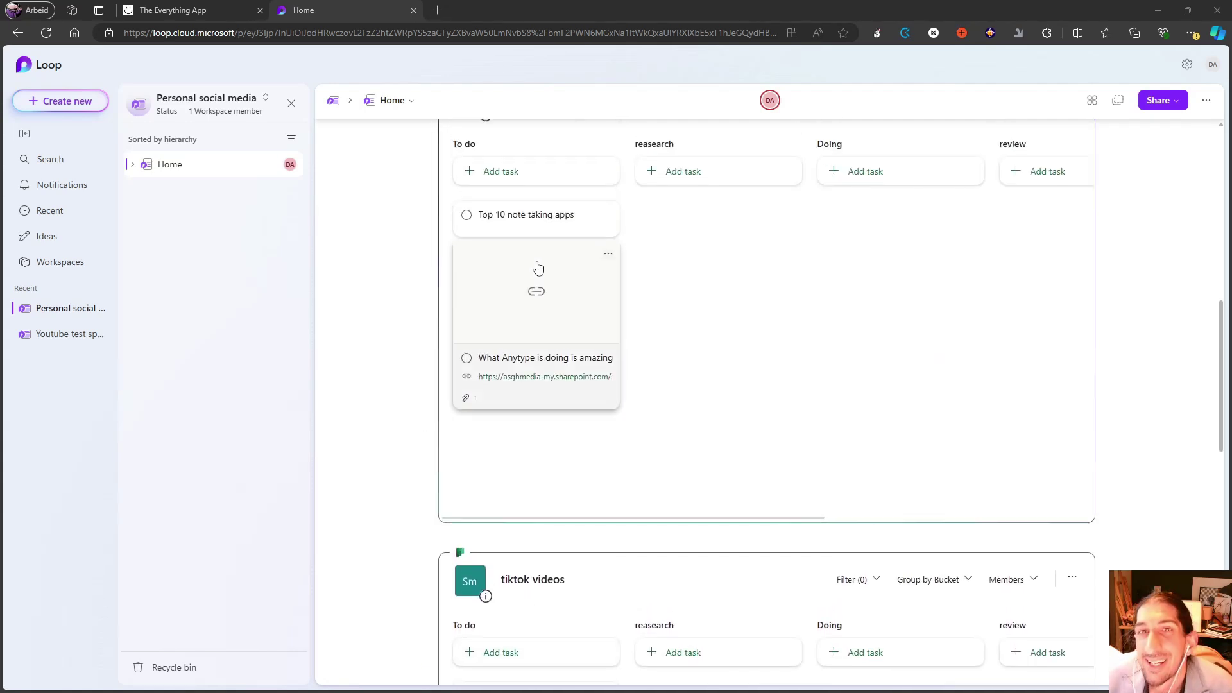
{"action": "scroll", "coordinate": [536, 268], "scroll_direction": "up", "scroll_amount": 10}
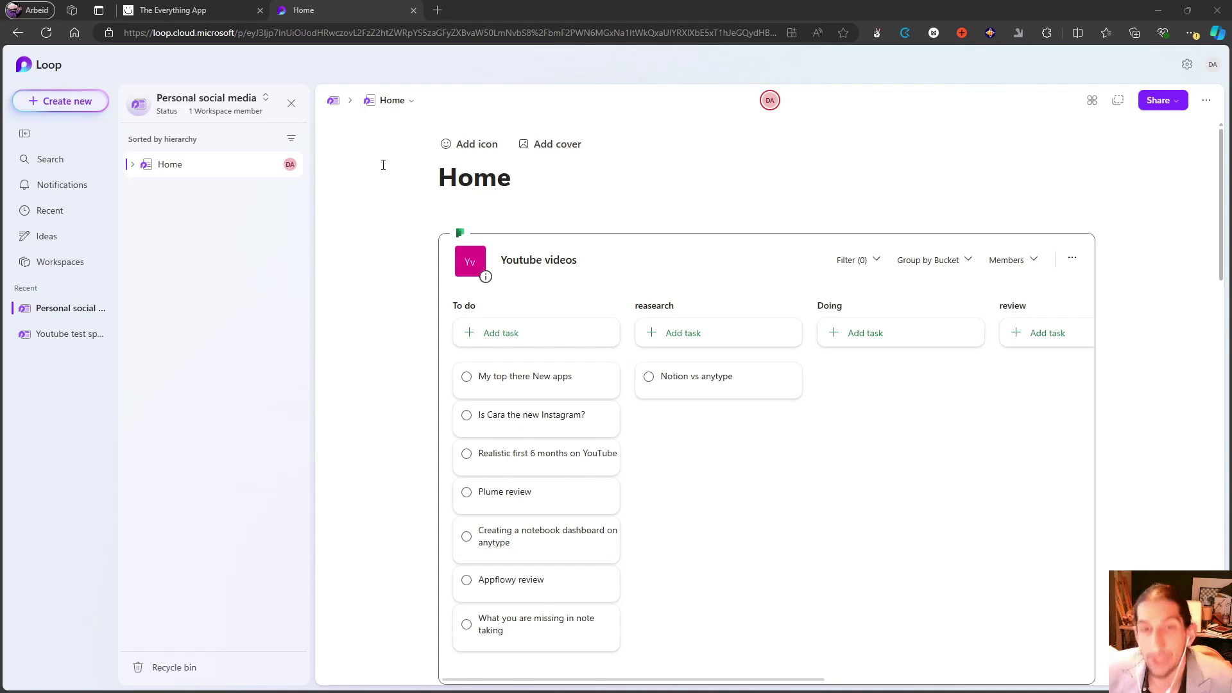
{"action": "scroll", "coordinate": [460, 199], "scroll_direction": "down", "scroll_amount": 1}
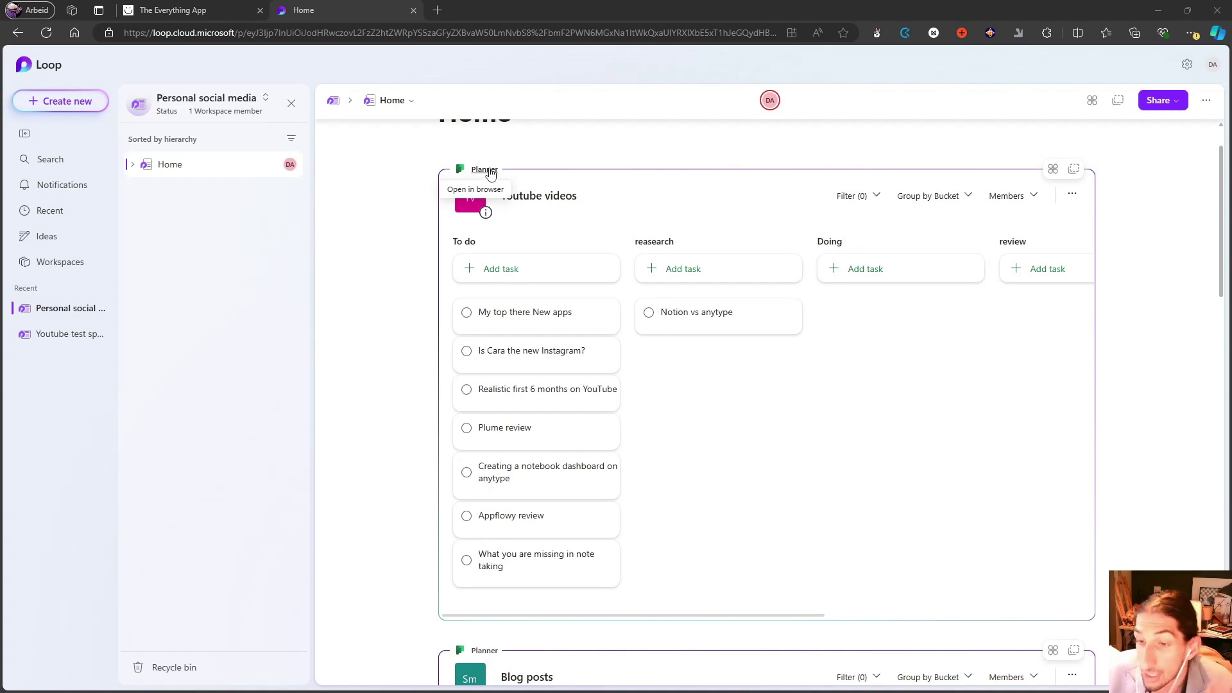
{"action": "scroll", "coordinate": [462, 219], "scroll_direction": "down", "scroll_amount": 4}
{"action": "scroll", "coordinate": [512, 353], "scroll_direction": "down", "scroll_amount": 5}
{"action": "scroll", "coordinate": [784, 362], "scroll_direction": "down", "scroll_amount": 3}
{"action": "scroll", "coordinate": [1049, 364], "scroll_direction": "down", "scroll_amount": 1}
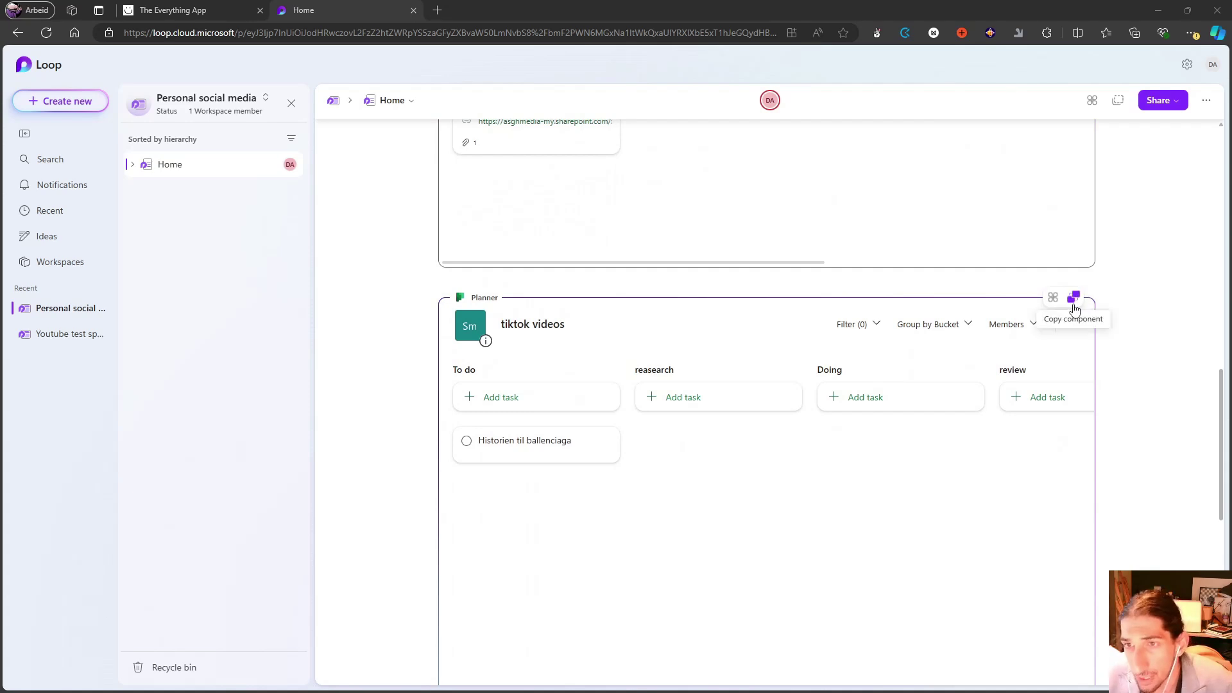
{"action": "left_click", "coordinate": [1075, 299]}
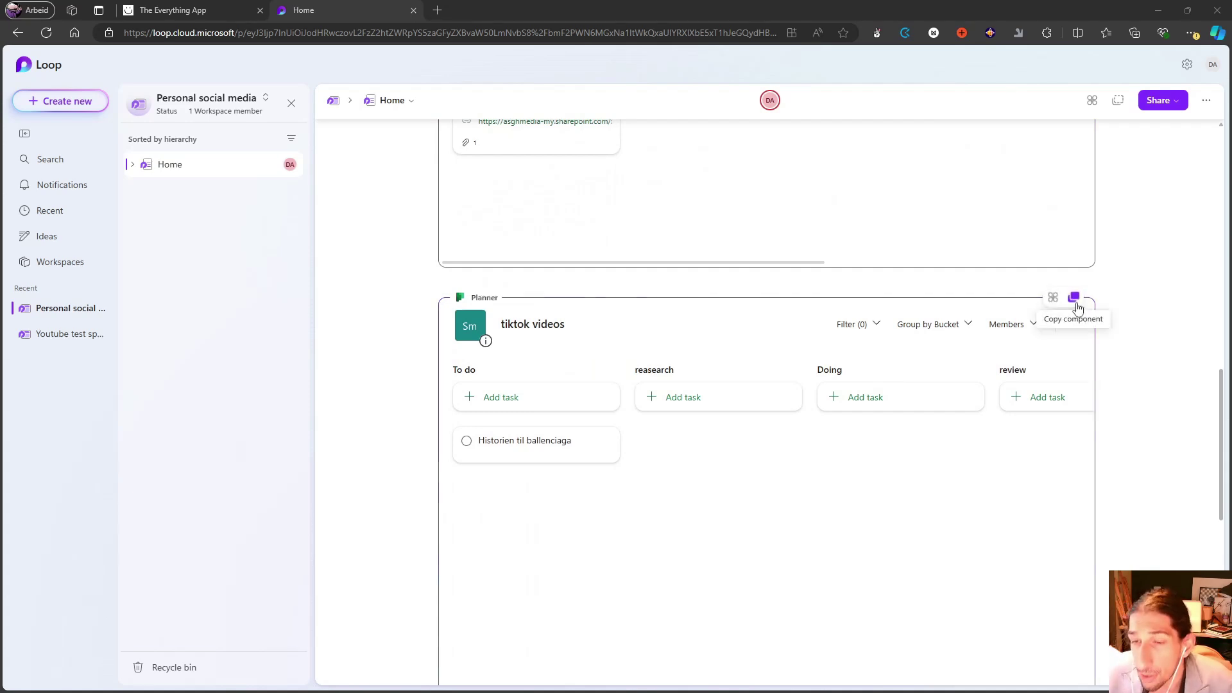
{"action": "scroll", "coordinate": [1077, 309], "scroll_direction": "up", "scroll_amount": 1}
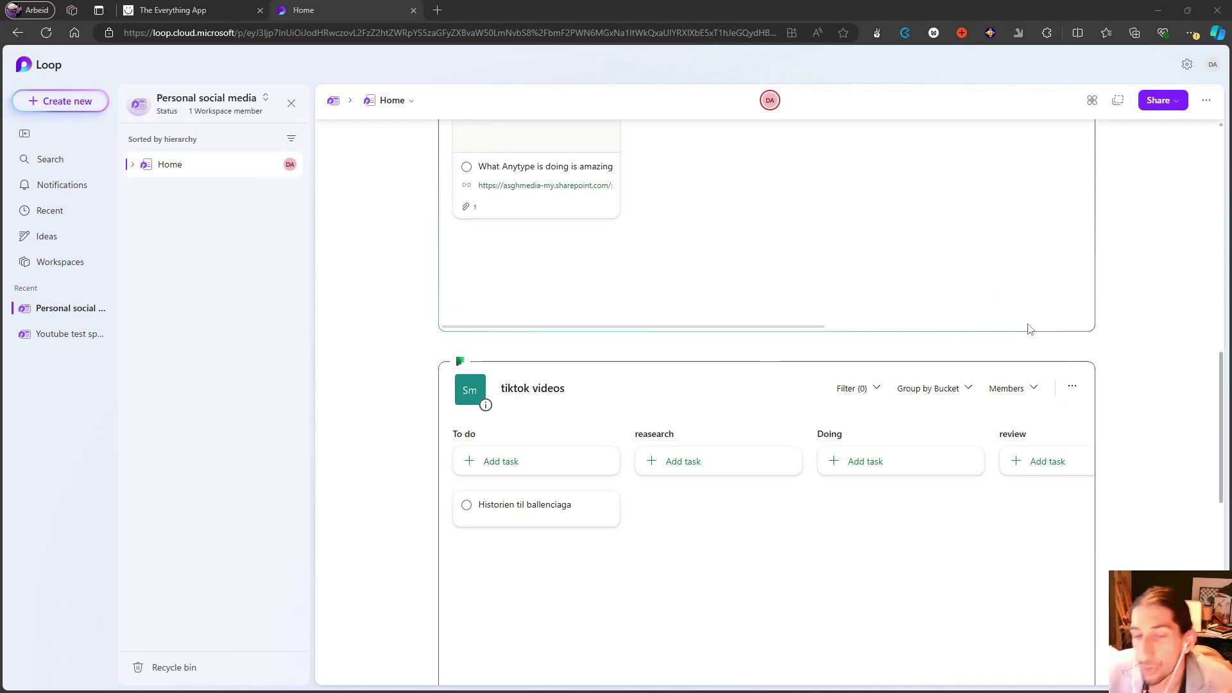
{"action": "scroll", "coordinate": [1029, 330], "scroll_direction": "down", "scroll_amount": 1}
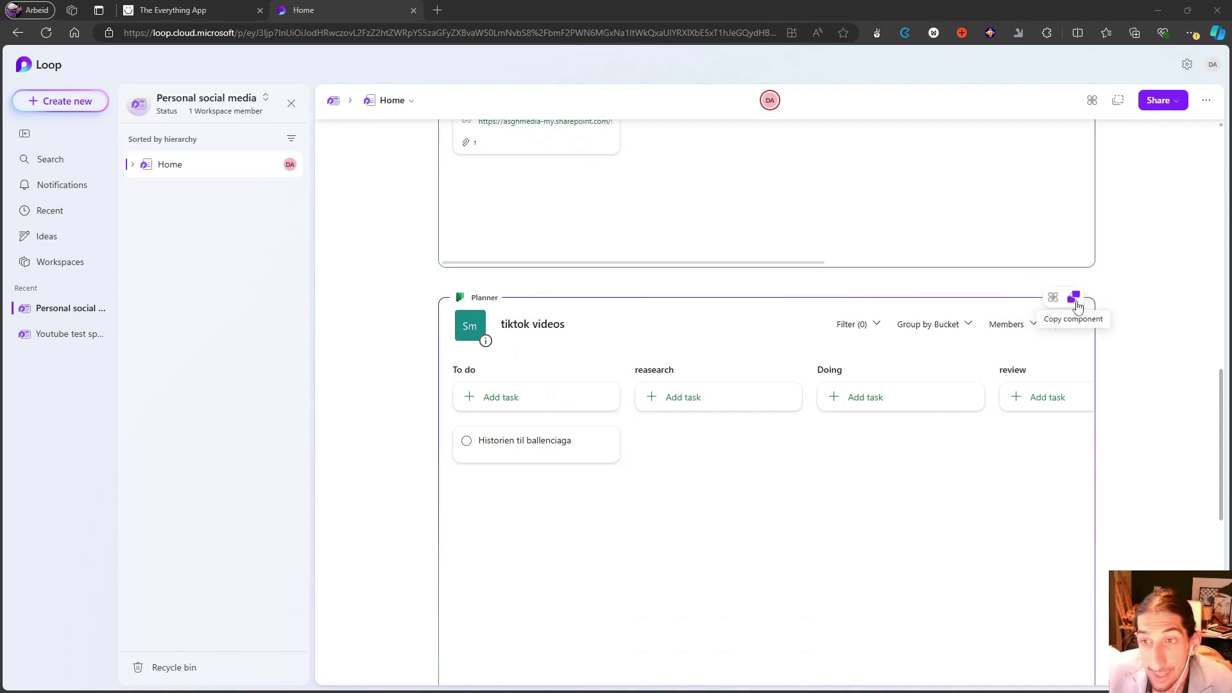
{"action": "scroll", "coordinate": [957, 313], "scroll_direction": "up", "scroll_amount": 1}
{"action": "scroll", "coordinate": [956, 314], "scroll_direction": "up", "scroll_amount": 6}
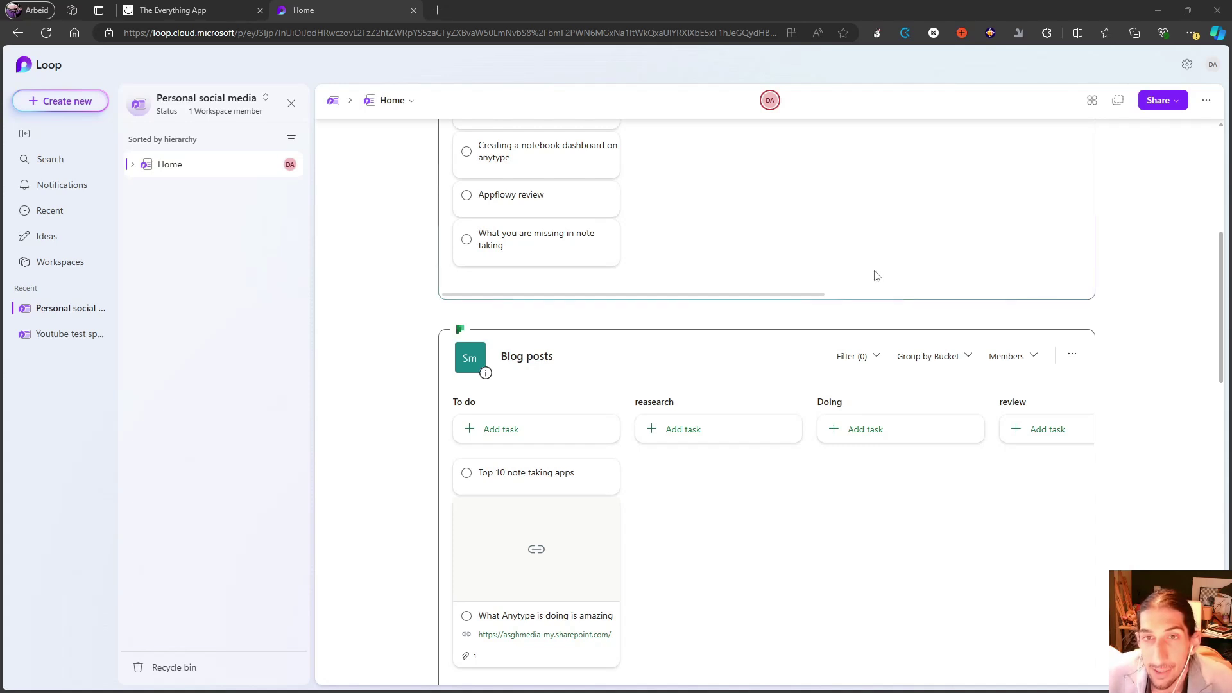
{"action": "scroll", "coordinate": [875, 276], "scroll_direction": "up", "scroll_amount": 6}
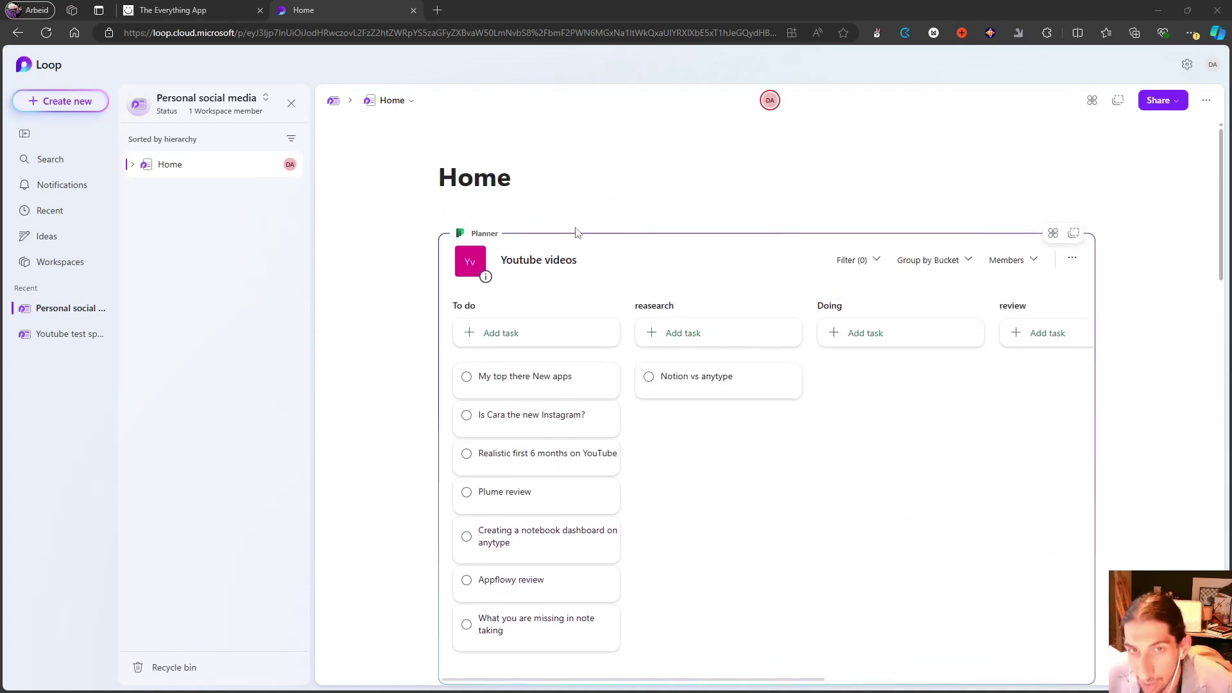
{"action": "left_click", "coordinate": [562, 204]}
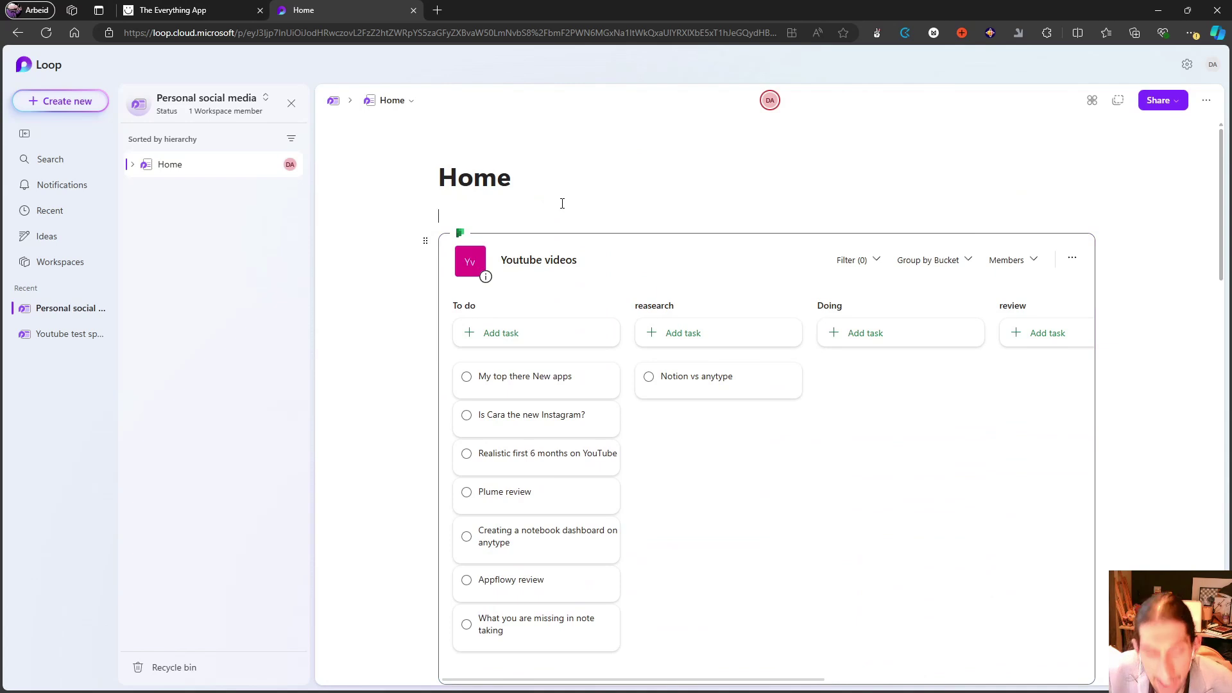
{"action": "type", "text": "/"}
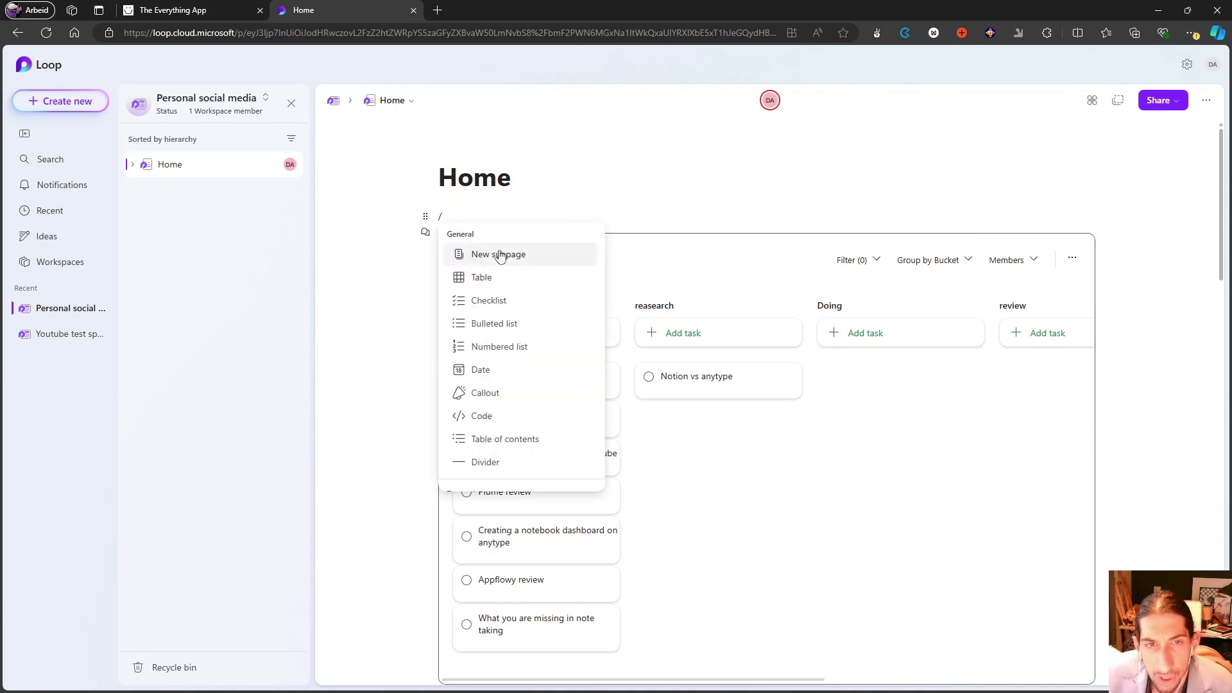
{"action": "scroll", "coordinate": [503, 295], "scroll_direction": "down", "scroll_amount": 1}
{"action": "scroll", "coordinate": [503, 297], "scroll_direction": "down", "scroll_amount": 5}
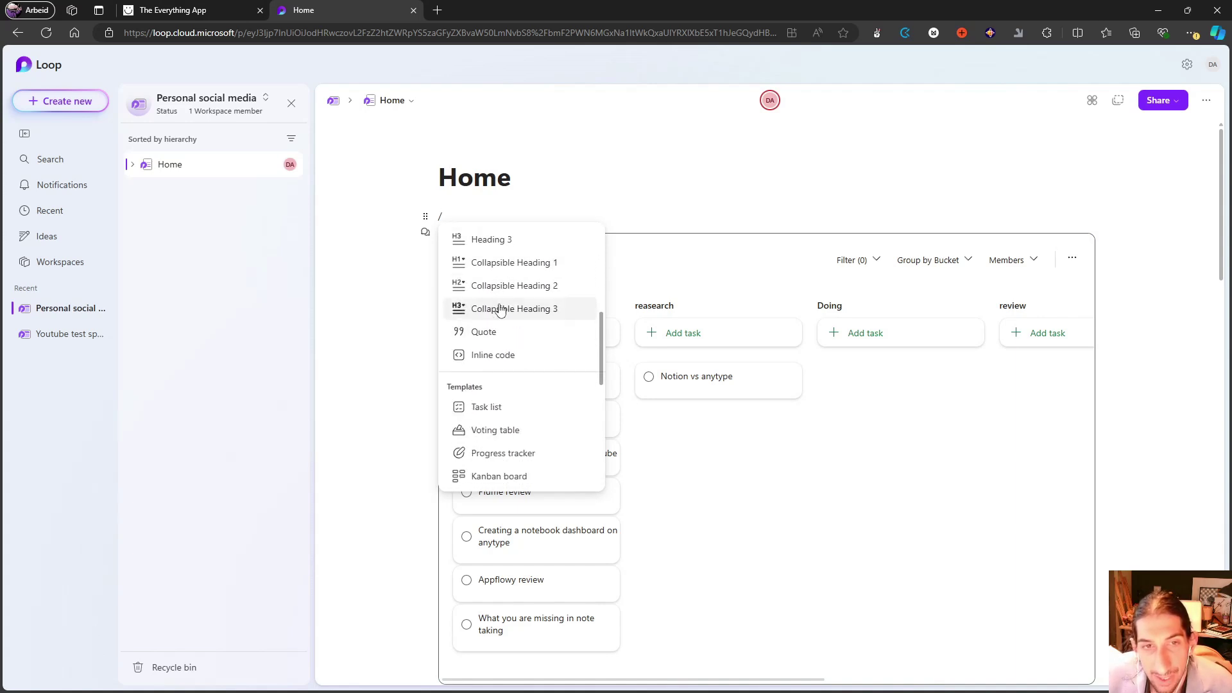
{"action": "scroll", "coordinate": [504, 354], "scroll_direction": "down", "scroll_amount": 5}
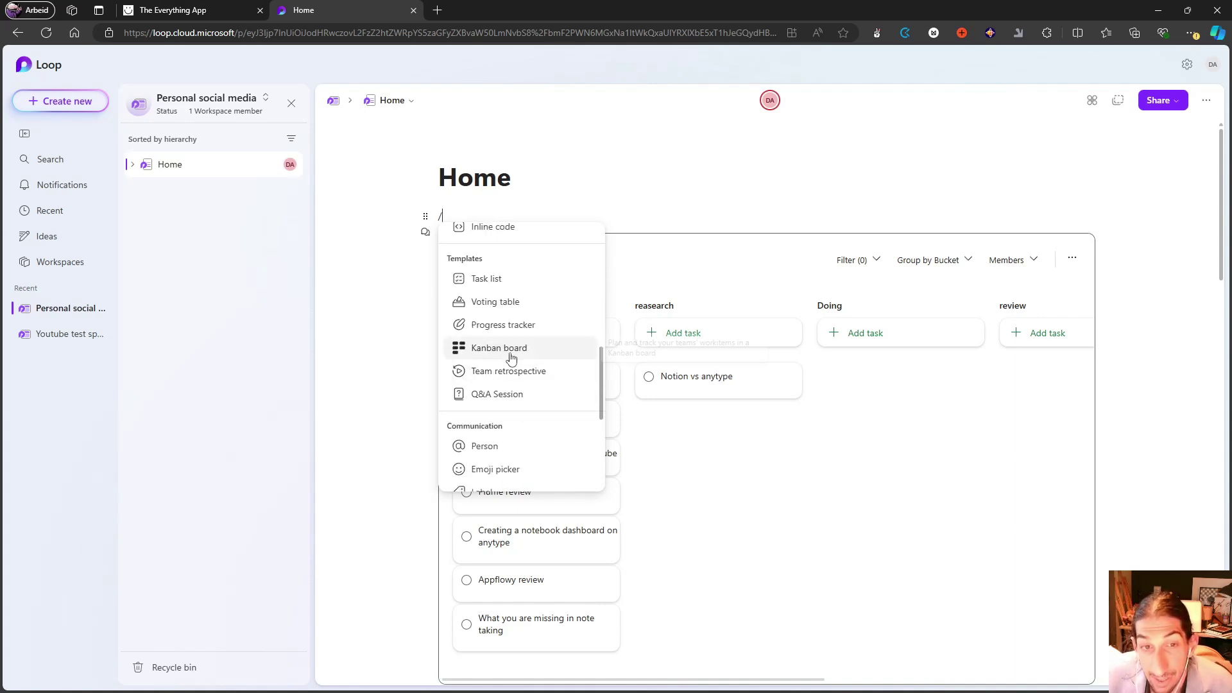
{"action": "scroll", "coordinate": [513, 356], "scroll_direction": "down", "scroll_amount": 5}
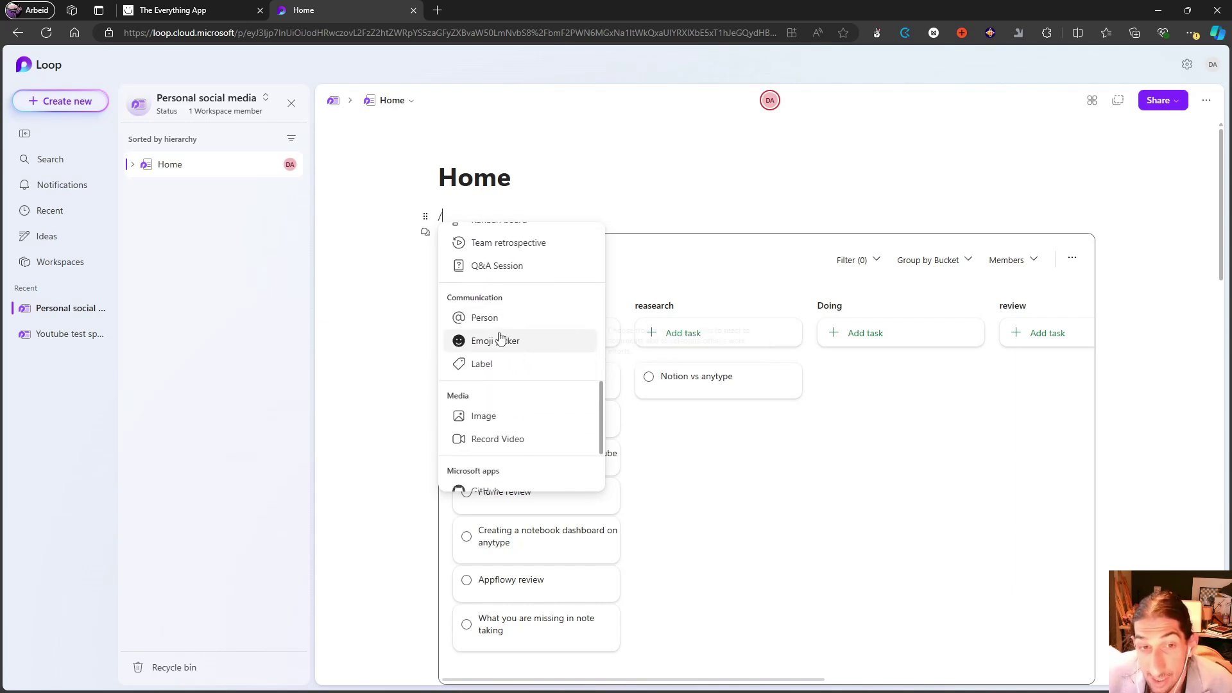
{"action": "scroll", "coordinate": [507, 338], "scroll_direction": "up", "scroll_amount": 7}
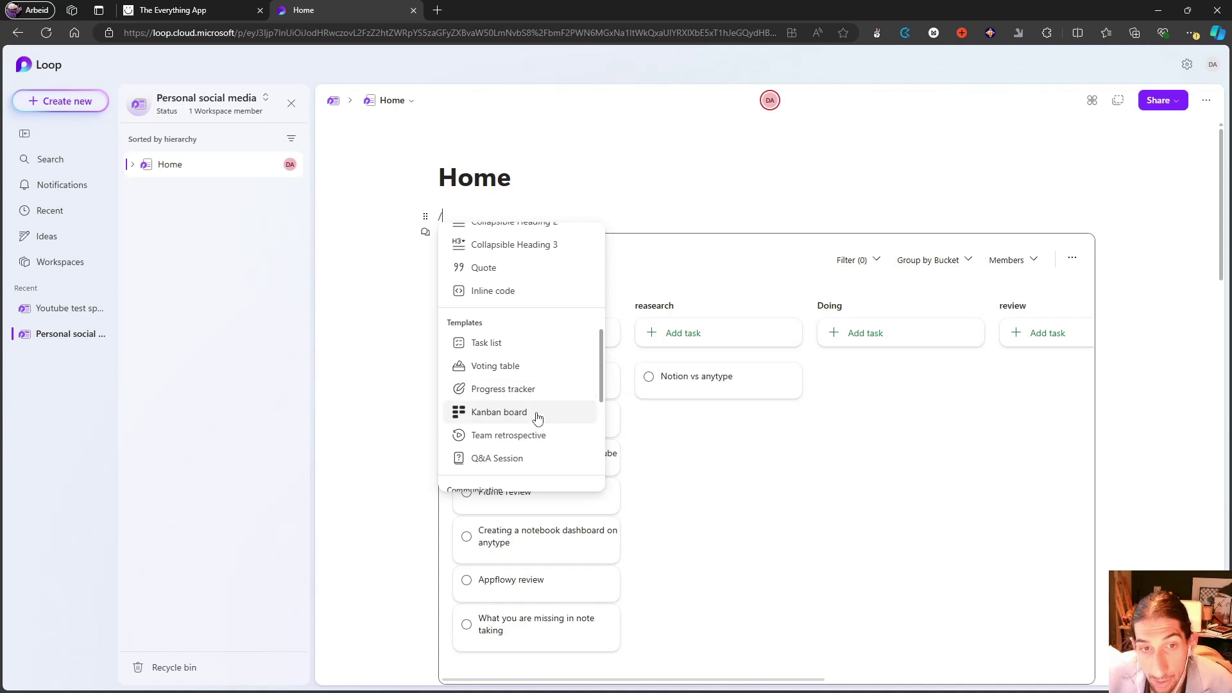
{"action": "left_click", "coordinate": [534, 413]}
{"action": "scroll", "coordinate": [529, 245], "scroll_direction": "up", "scroll_amount": 4}
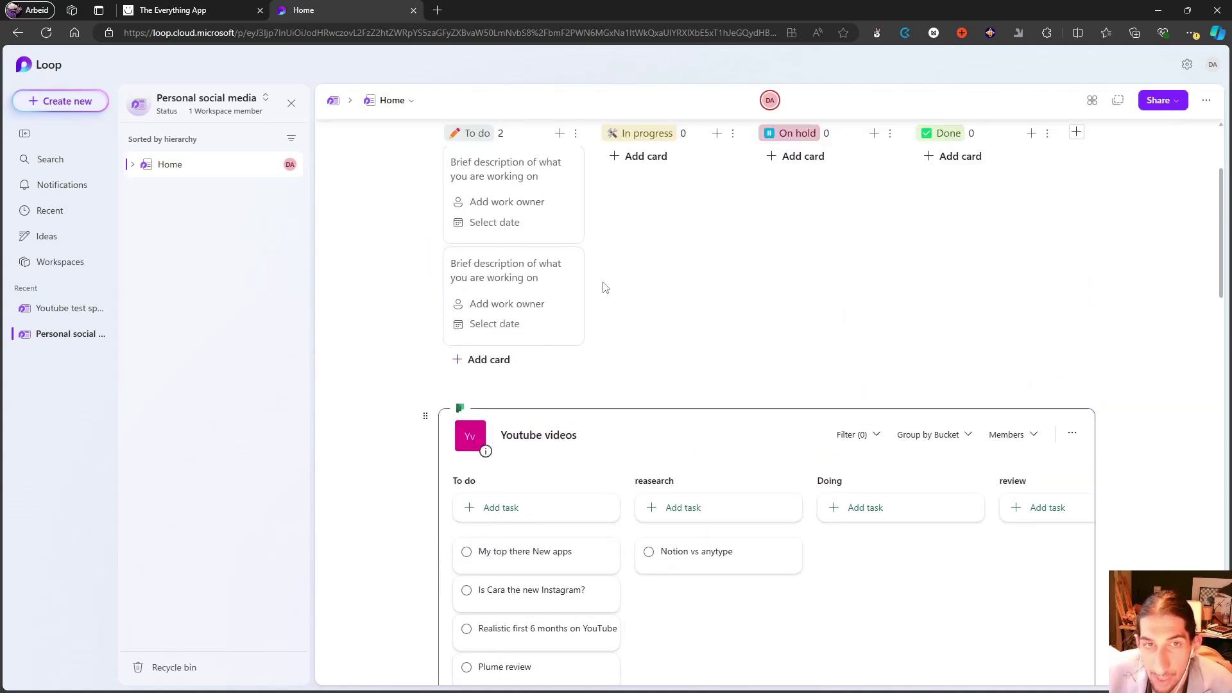
{"action": "scroll", "coordinate": [581, 374], "scroll_direction": "down", "scroll_amount": 1}
{"action": "scroll", "coordinate": [582, 384], "scroll_direction": "down", "scroll_amount": 2}
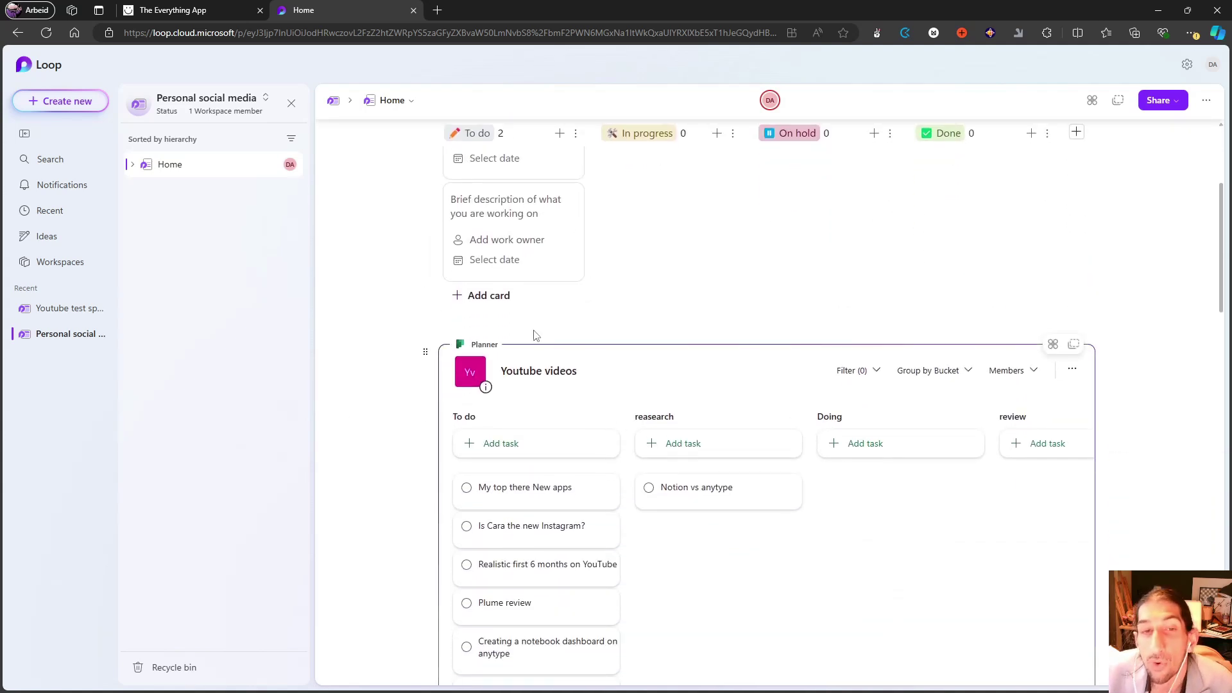
{"action": "scroll", "coordinate": [551, 378], "scroll_direction": "up", "scroll_amount": 1}
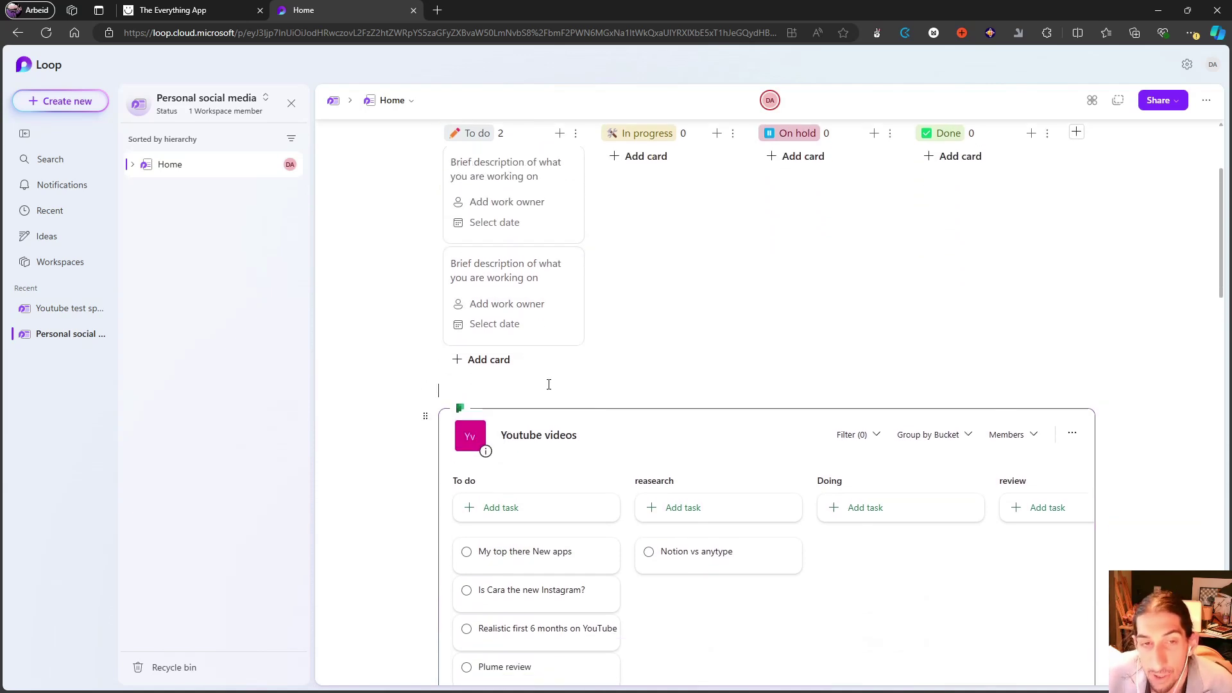
{"action": "key", "text": "BackSpace"}
{"action": "key", "text": "BackSpace"}
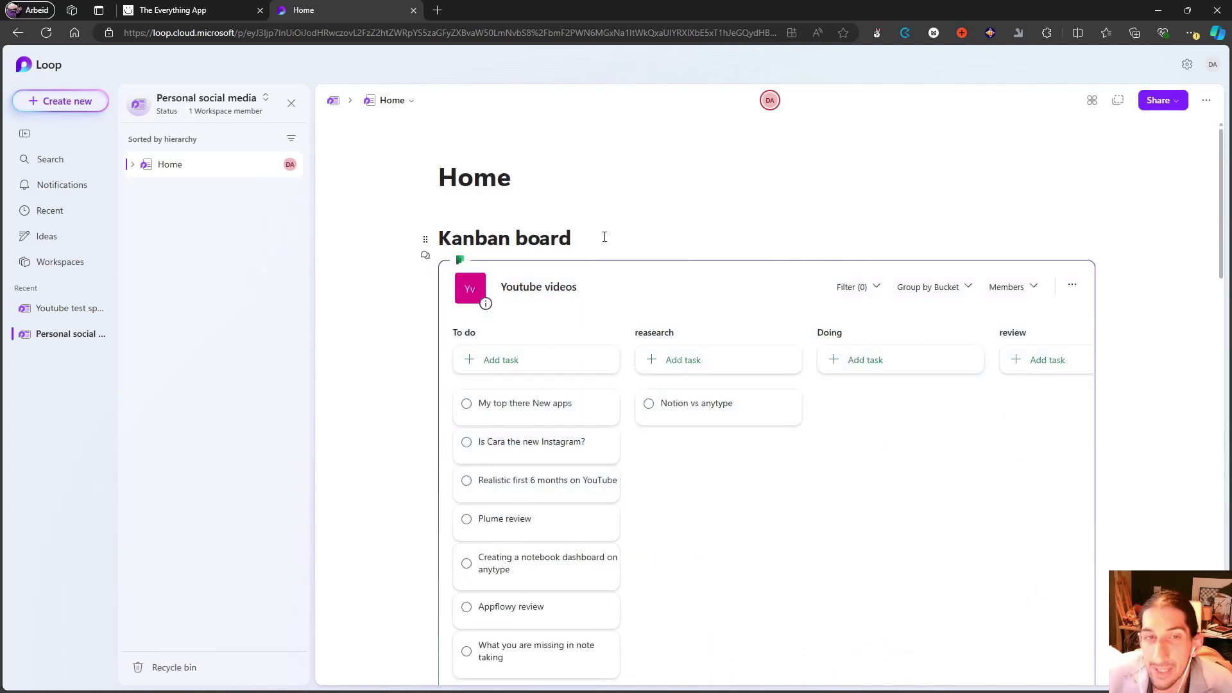
{"action": "triple_click", "coordinate": [464, 238]}
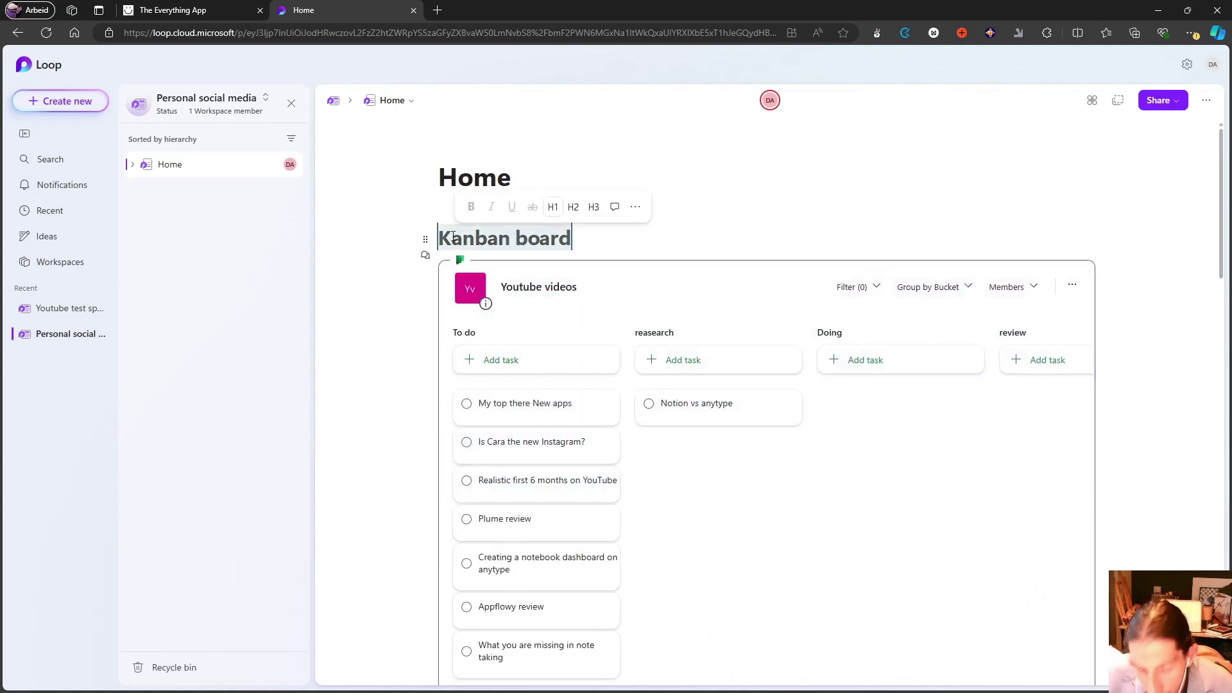
{"action": "key", "text": "BackSpace"}
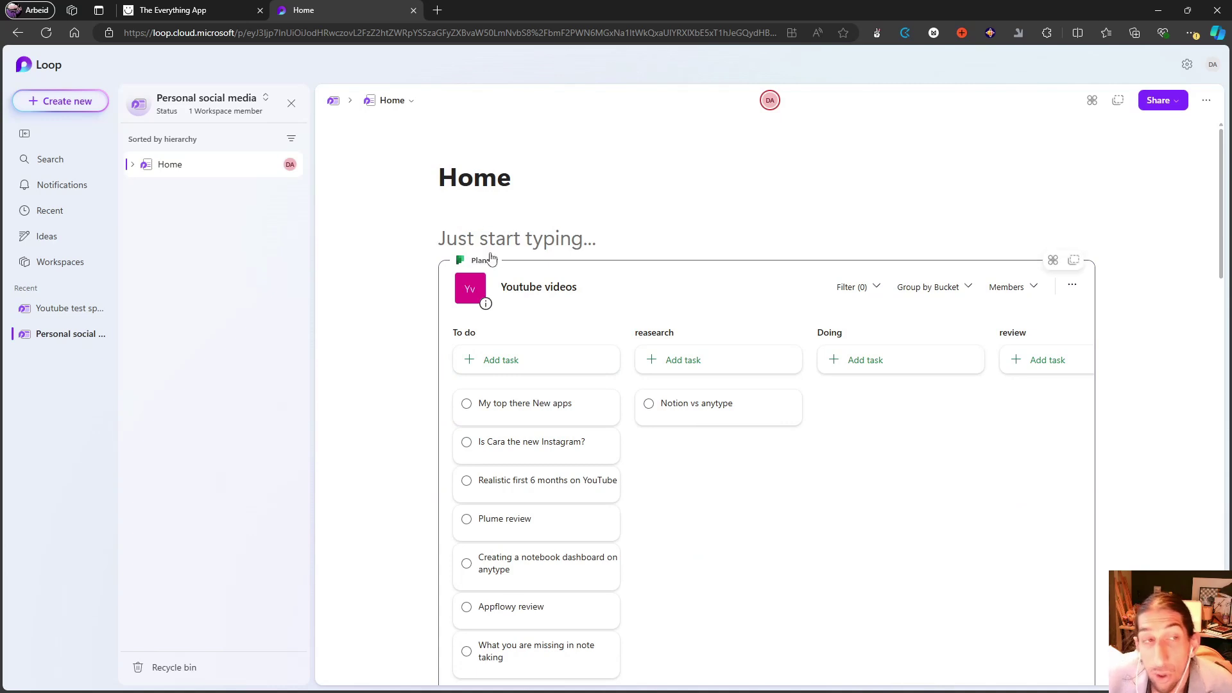
{"action": "mouse_move", "coordinate": [242, 194]}
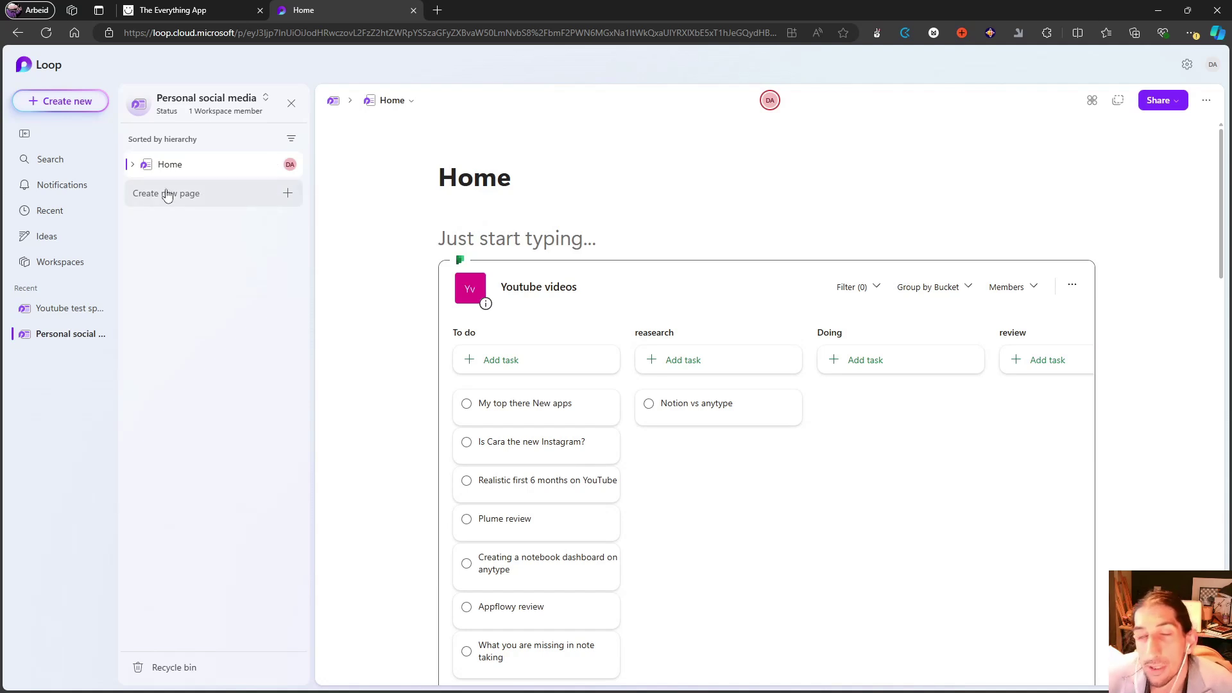
{"action": "scroll", "coordinate": [540, 258], "scroll_direction": "down", "scroll_amount": 5}
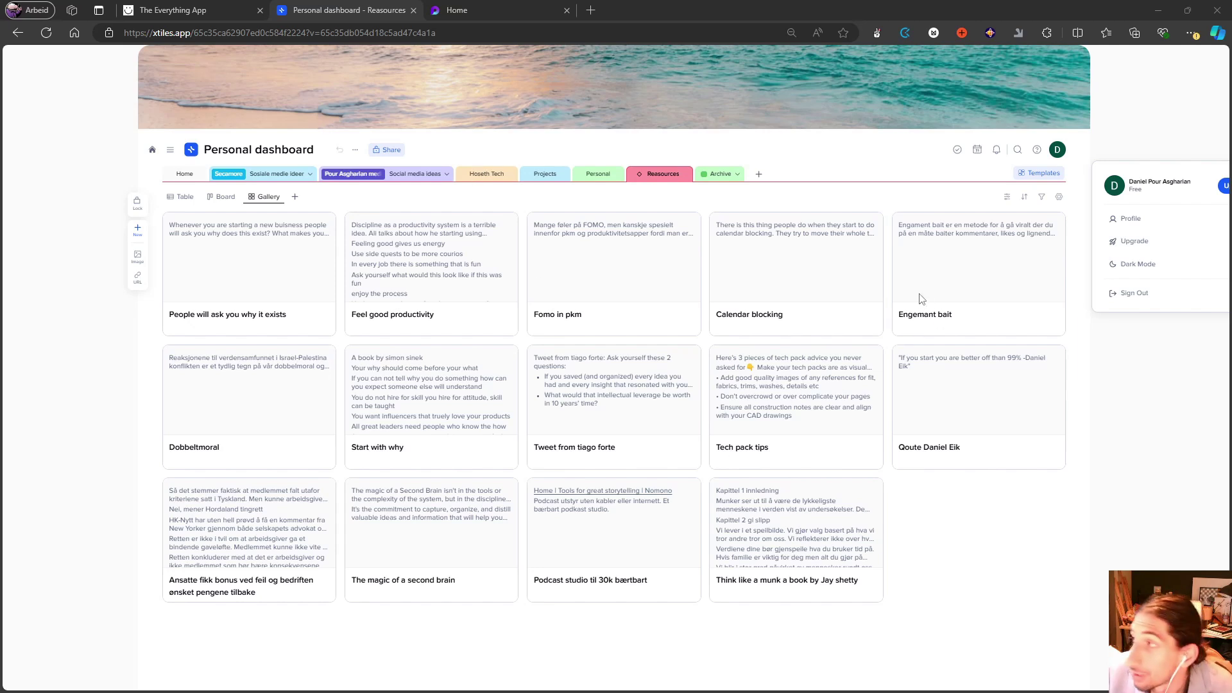
Close the account menu and dismiss the Social media ideas page group list
{"action": "scroll", "coordinate": [1202, 171], "scroll_direction": "right", "scroll_amount": 1}
{"action": "left_click", "coordinate": [1194, 145]}
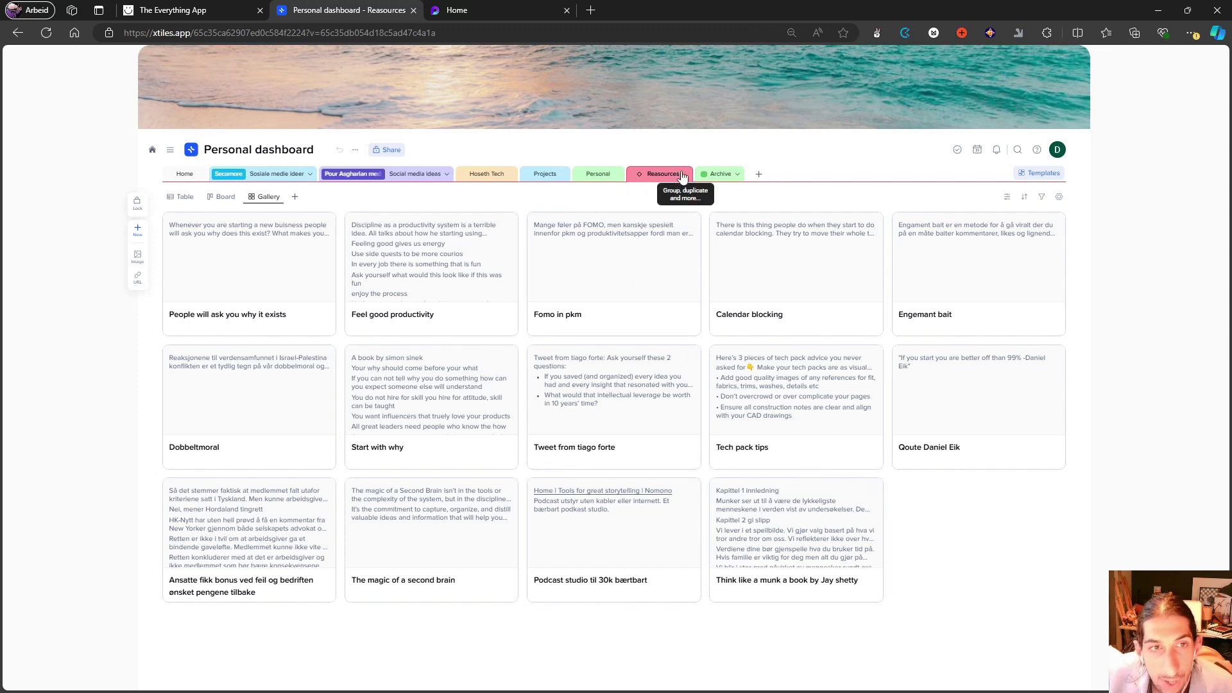
{"action": "left_click", "coordinate": [446, 174]}
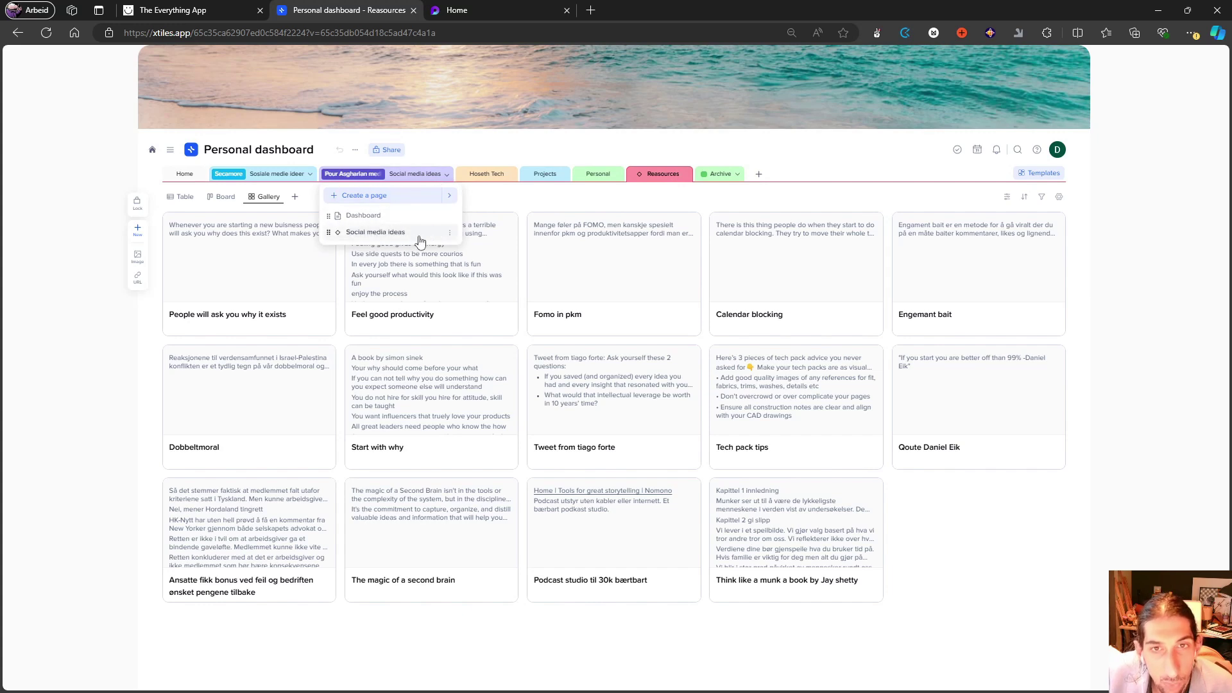
{"action": "left_click", "coordinate": [233, 204]}
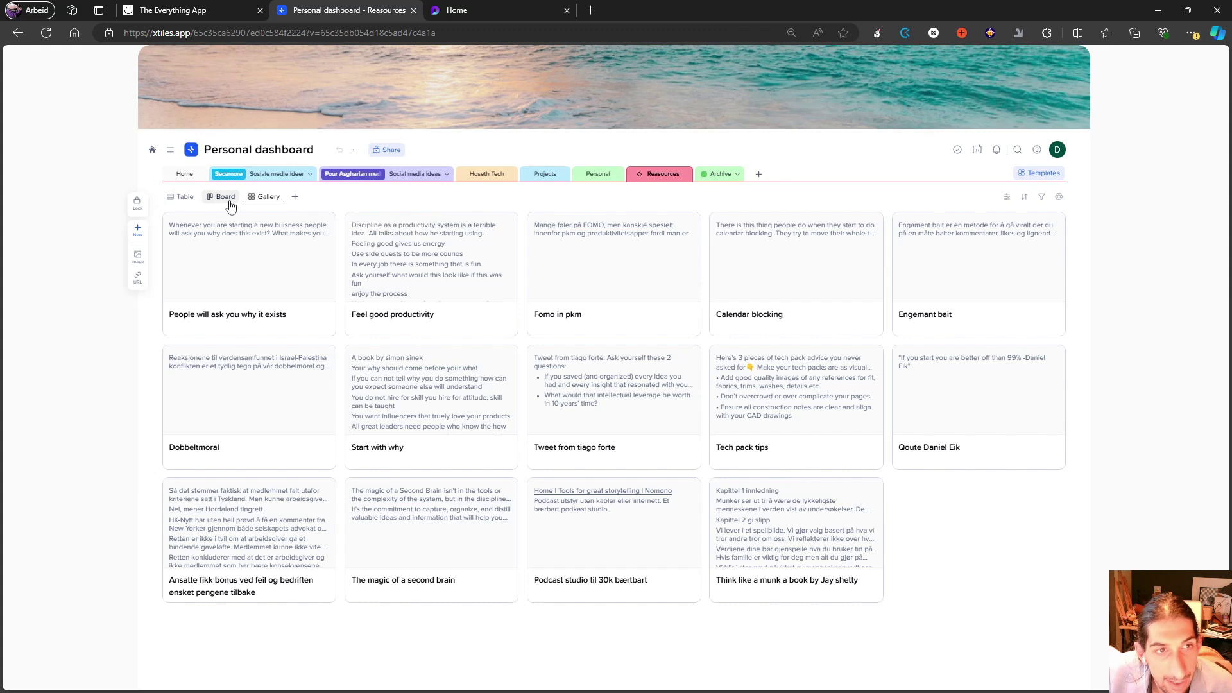
Cycle the Resources items through Table and Board views, ending in Gallery view
{"action": "left_click", "coordinate": [180, 197]}
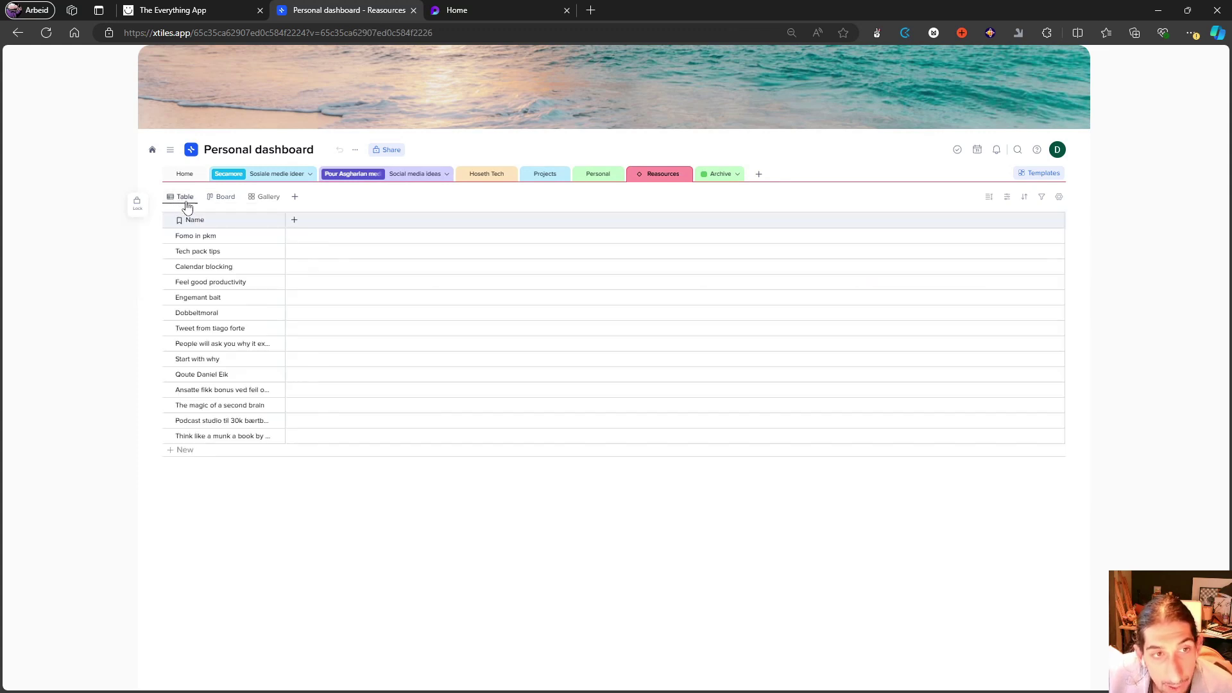
{"action": "left_click", "coordinate": [232, 202]}
{"action": "left_click", "coordinate": [266, 197]}
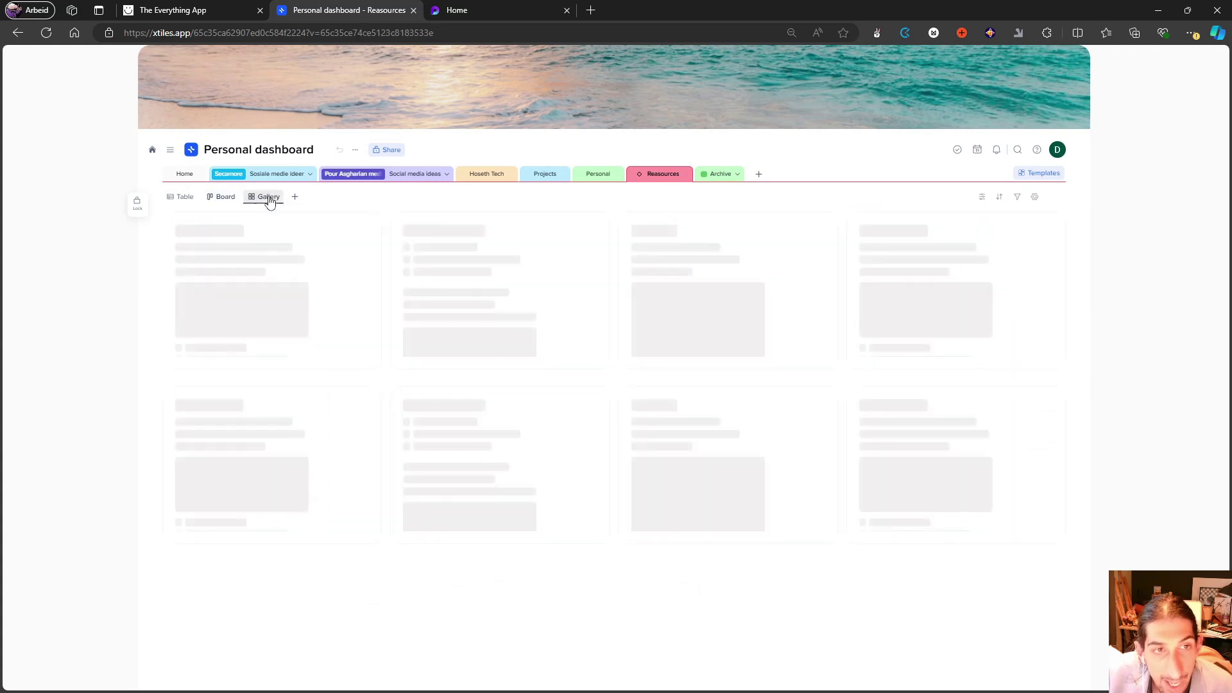
On the Home page, draw a new 14x12 tile, then delete the empty Untitled tile
{"action": "left_click", "coordinate": [186, 174]}
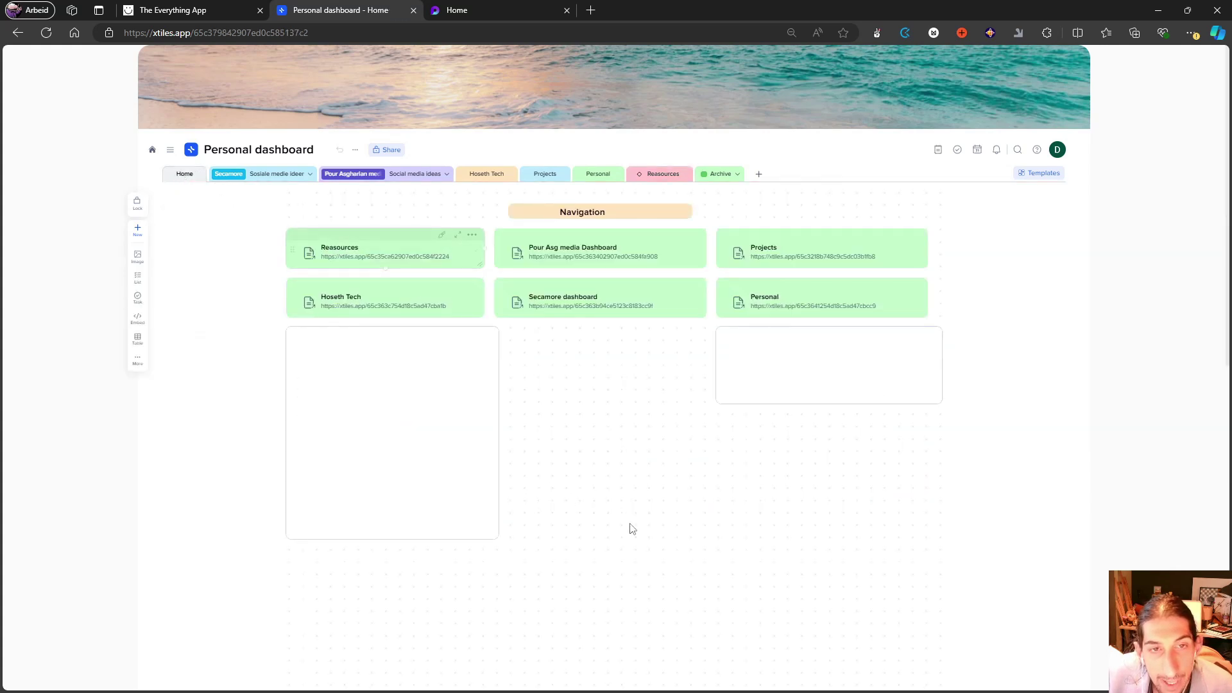
{"action": "left_click_drag", "start_coordinate": [534, 333], "coordinate": [712, 455]}
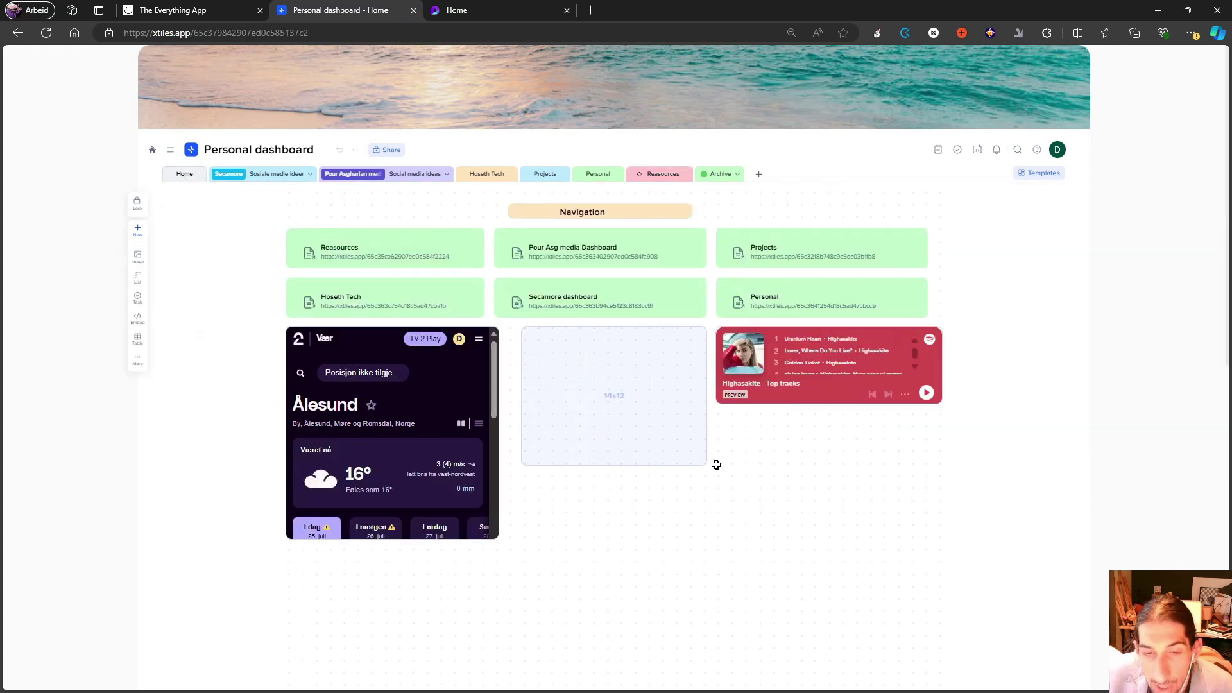
{"action": "left_click_drag", "start_coordinate": [716, 465], "coordinate": [706, 467]}
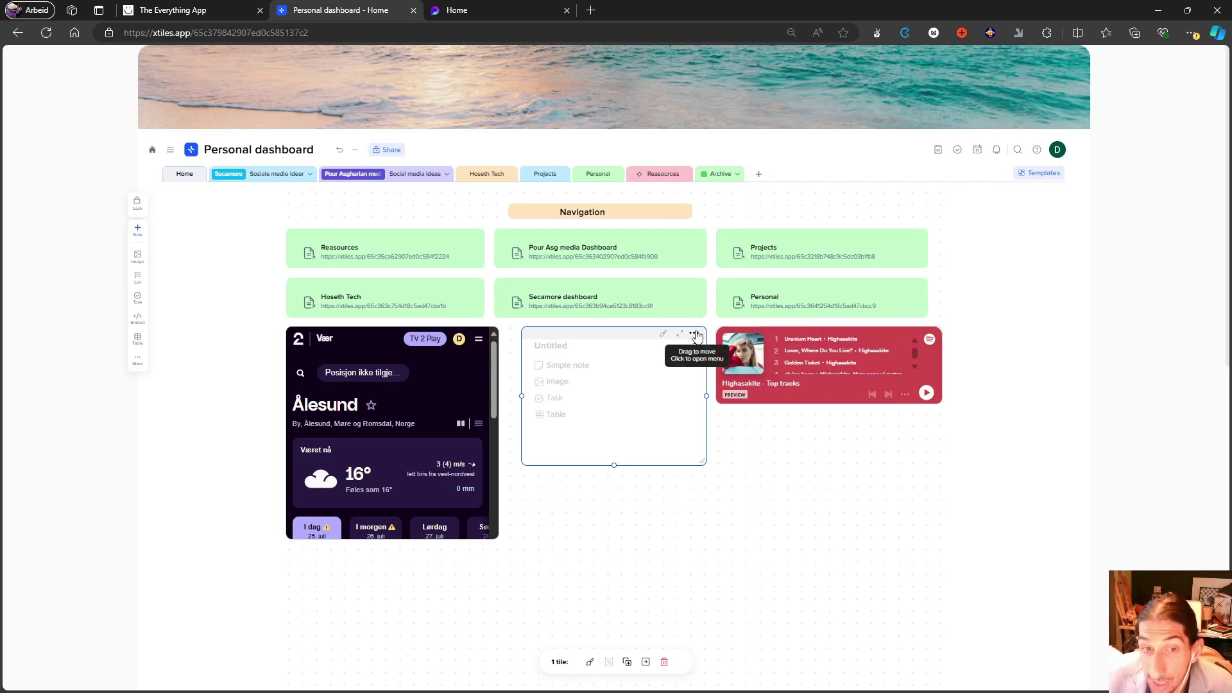
{"action": "left_click", "coordinate": [696, 334]}
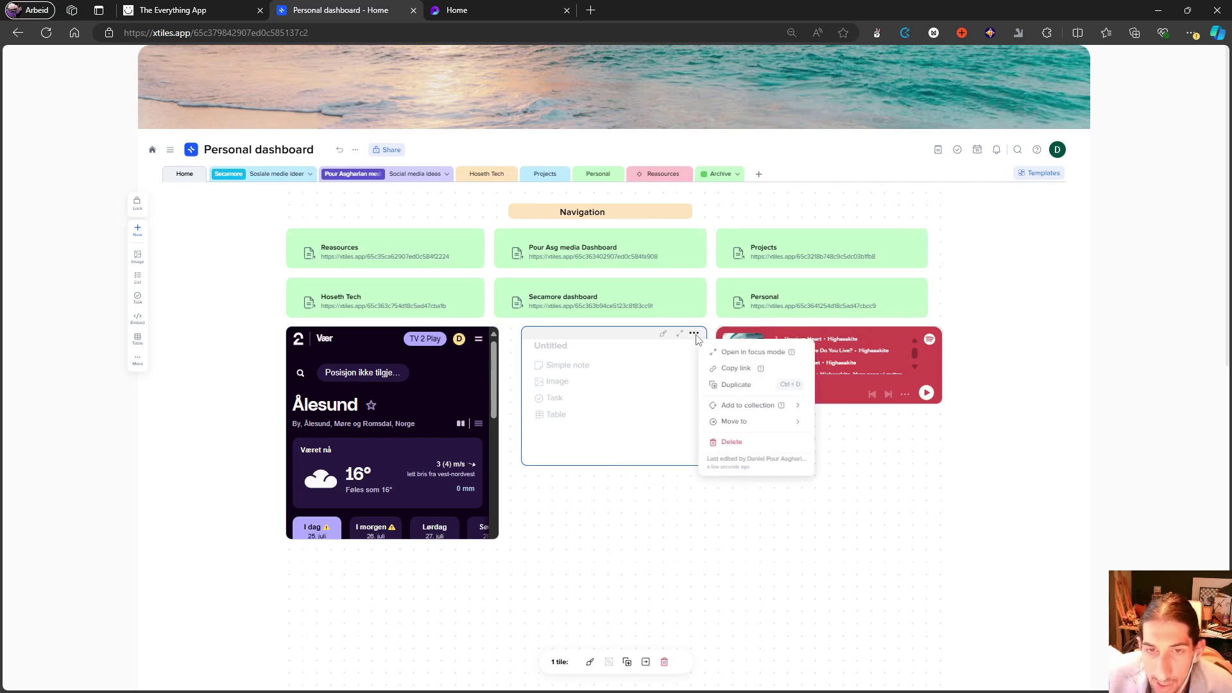
{"action": "left_click", "coordinate": [737, 440]}
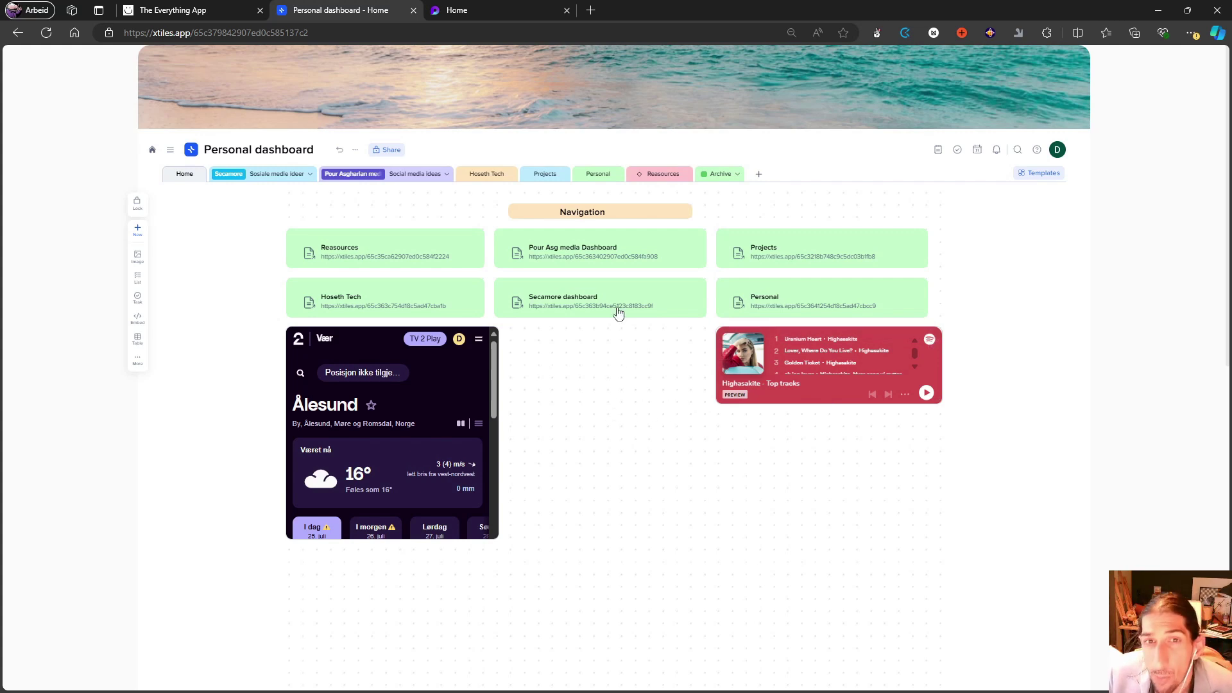
{"action": "left_click", "coordinate": [666, 177]}
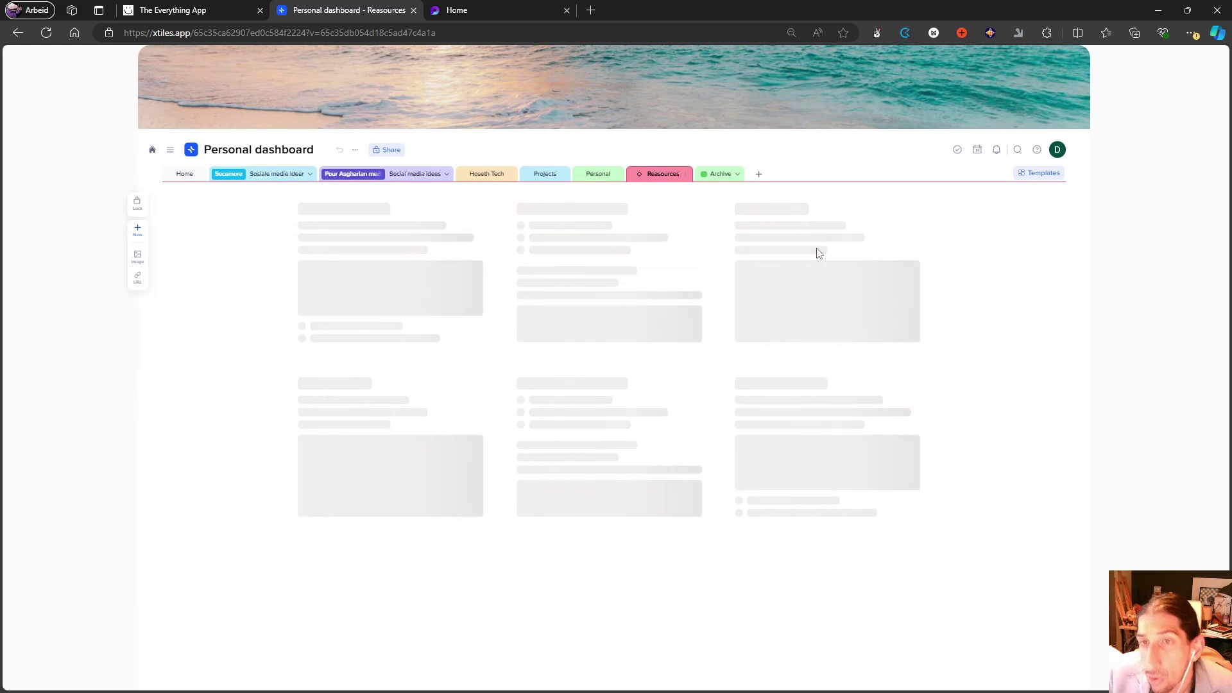
{"action": "left_click", "coordinate": [957, 149]}
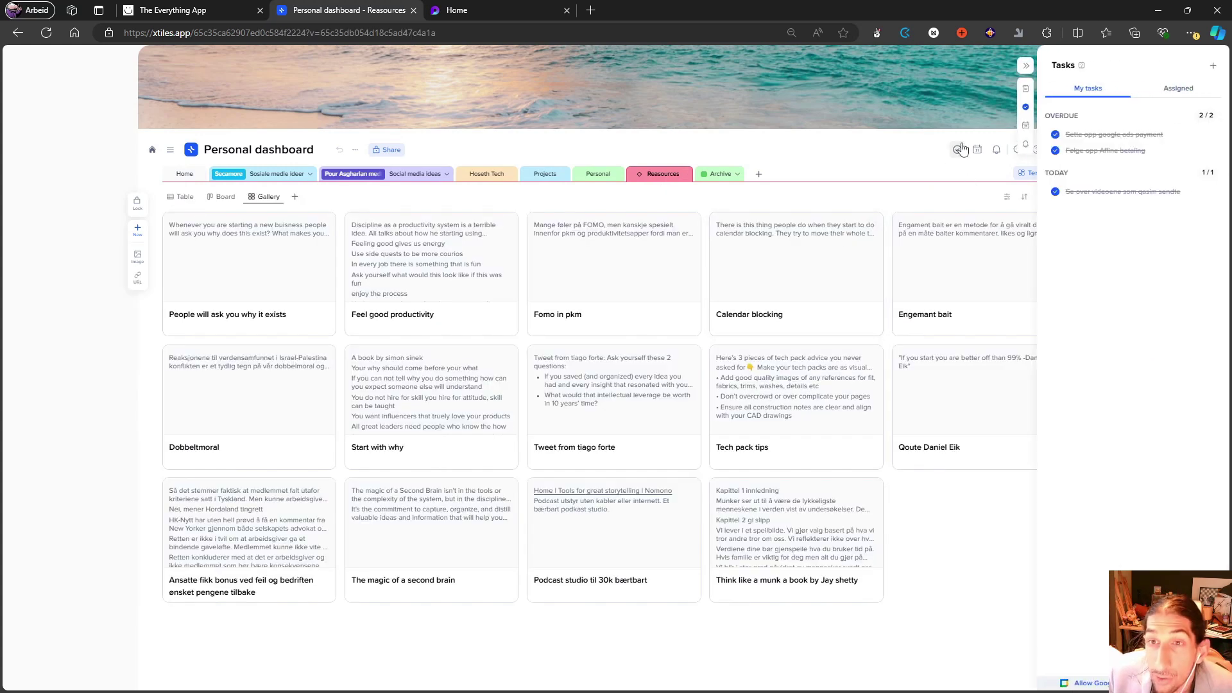
{"action": "left_click", "coordinate": [959, 150]}
{"action": "left_click", "coordinate": [977, 150]}
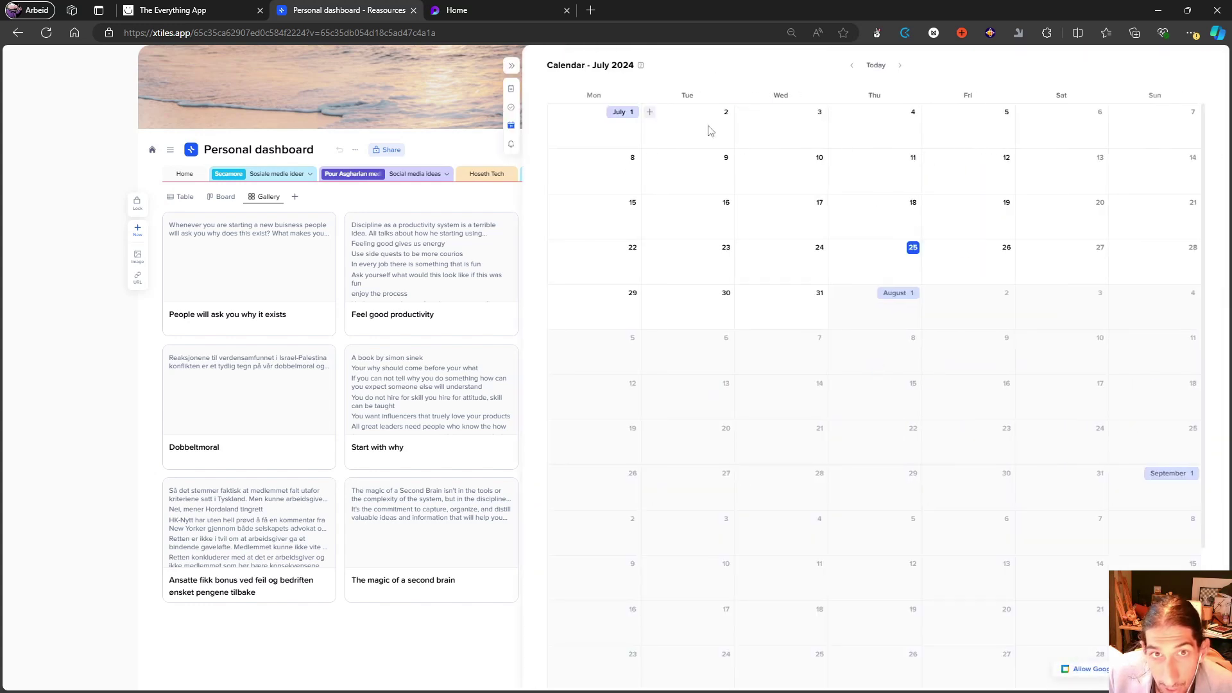
{"action": "left_click", "coordinate": [511, 64]}
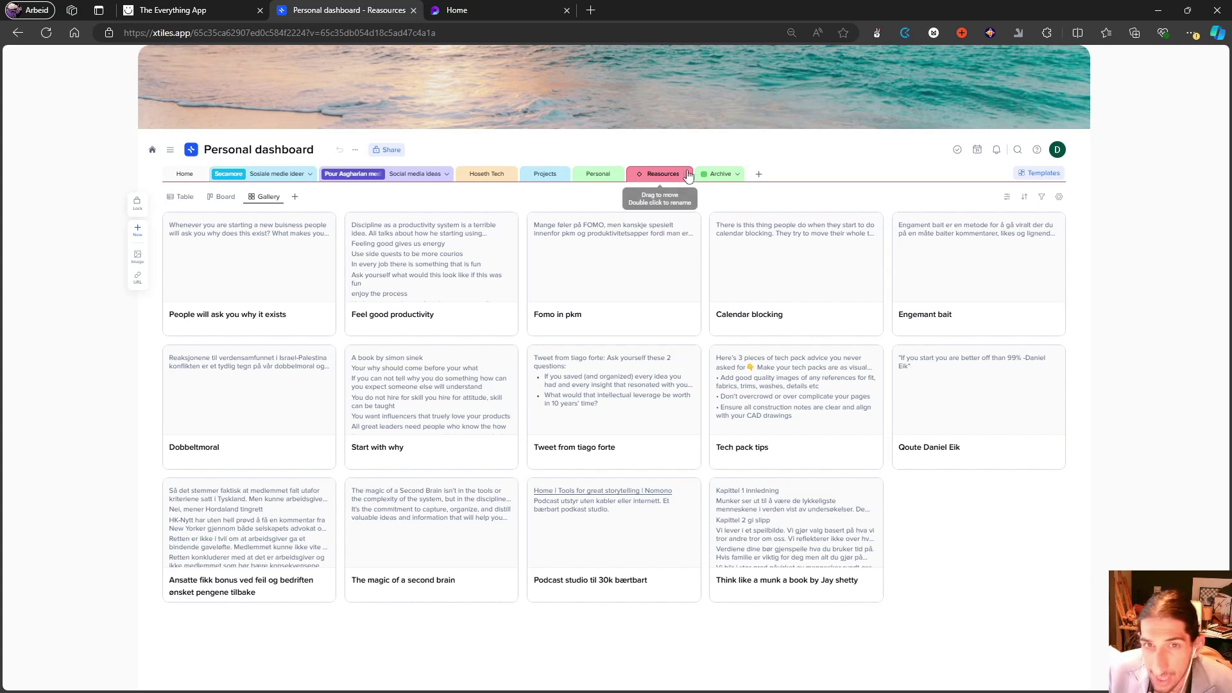
Switch the Reasources collection from gallery cards to Table view
{"action": "left_click", "coordinate": [685, 174]}
{"action": "left_click", "coordinate": [685, 175]}
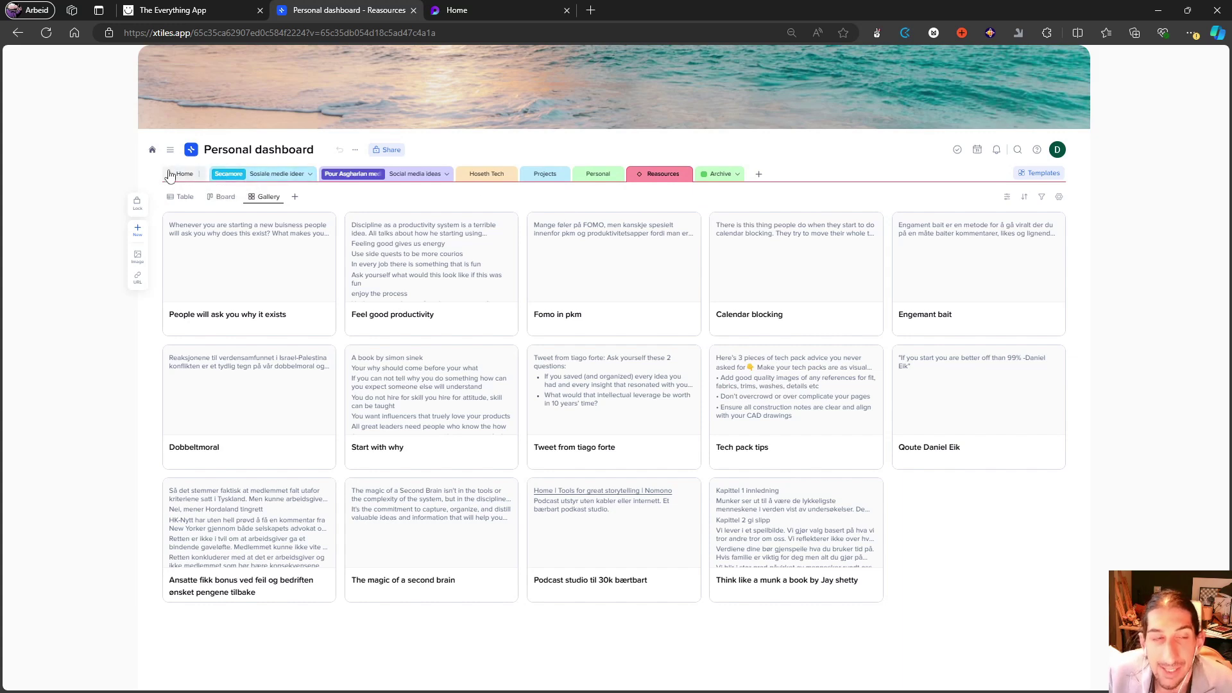
{"action": "left_click", "coordinate": [186, 197]}
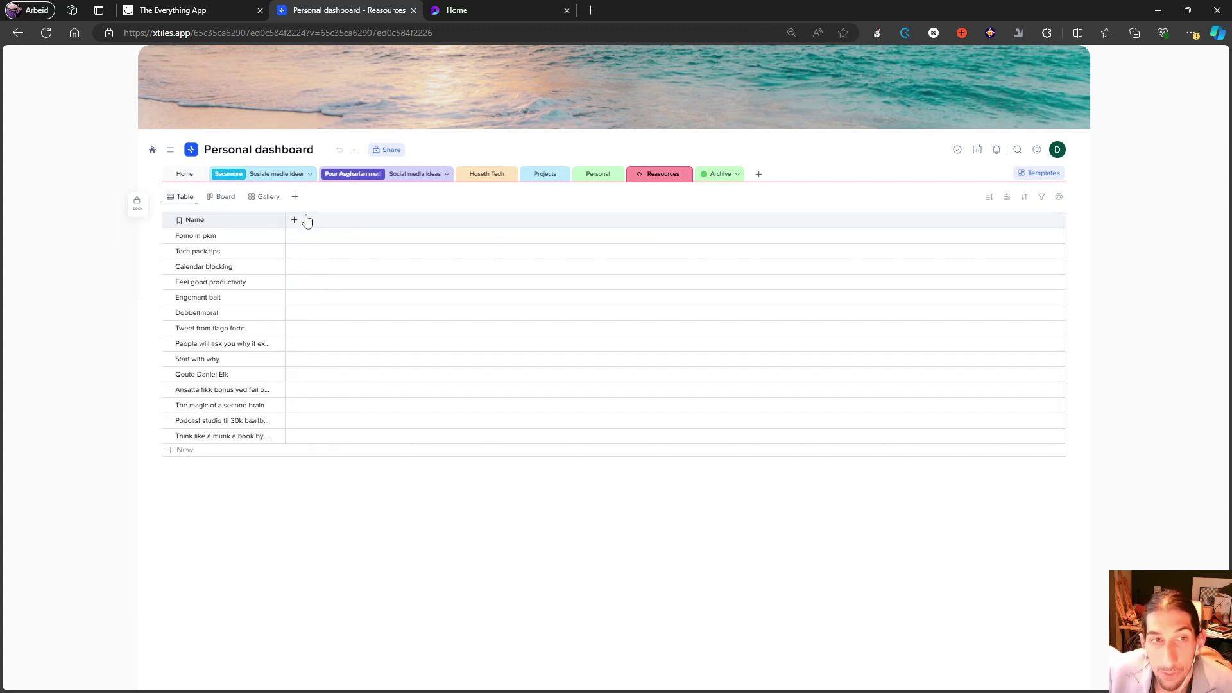
Preview the Relation column type for a new column, then cancel without adding it
{"action": "left_click", "coordinate": [294, 220]}
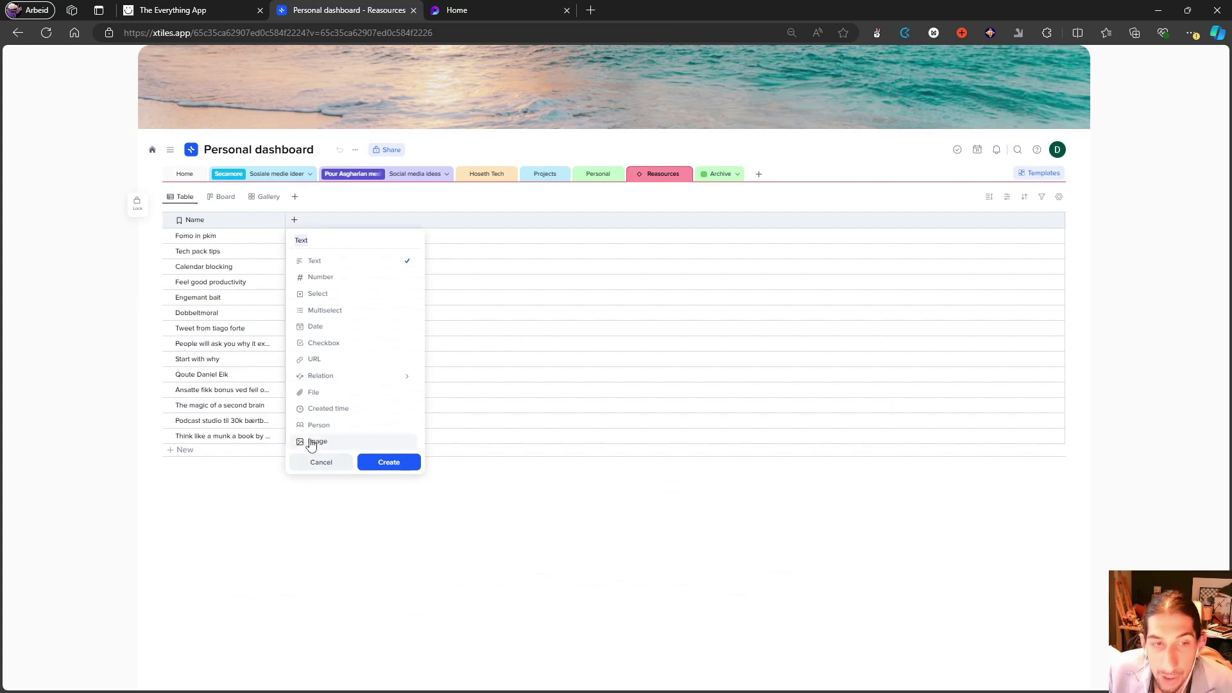
{"action": "left_click", "coordinate": [327, 377]}
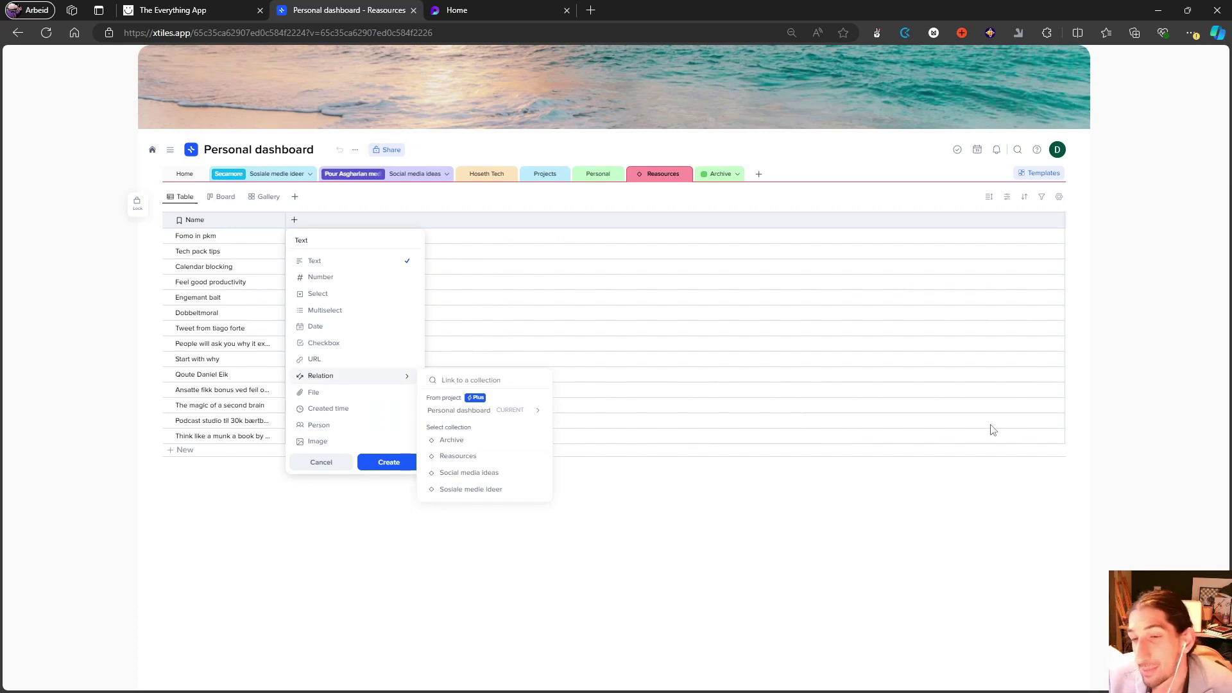
{"action": "left_click", "coordinate": [1152, 435]}
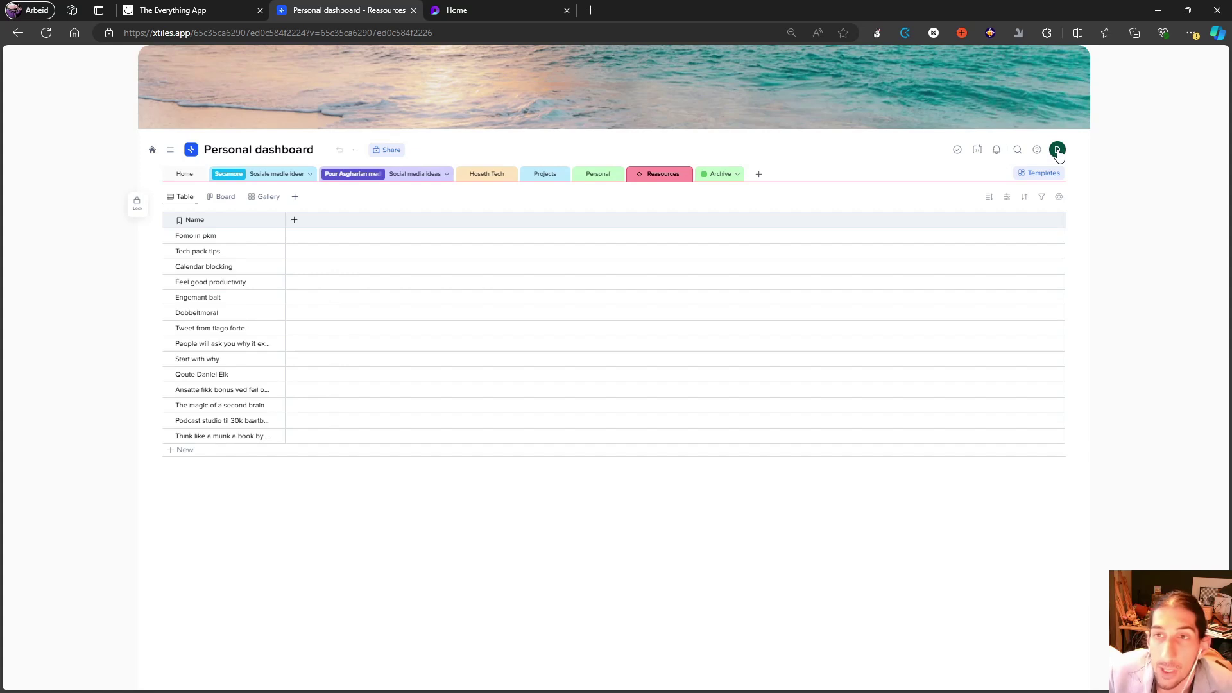
Choose Upgrade from the account menu to compare Free $0, Starter $5 and Plus $8.25 plans
{"action": "left_click", "coordinate": [1057, 151]}
{"action": "left_click", "coordinate": [965, 245]}
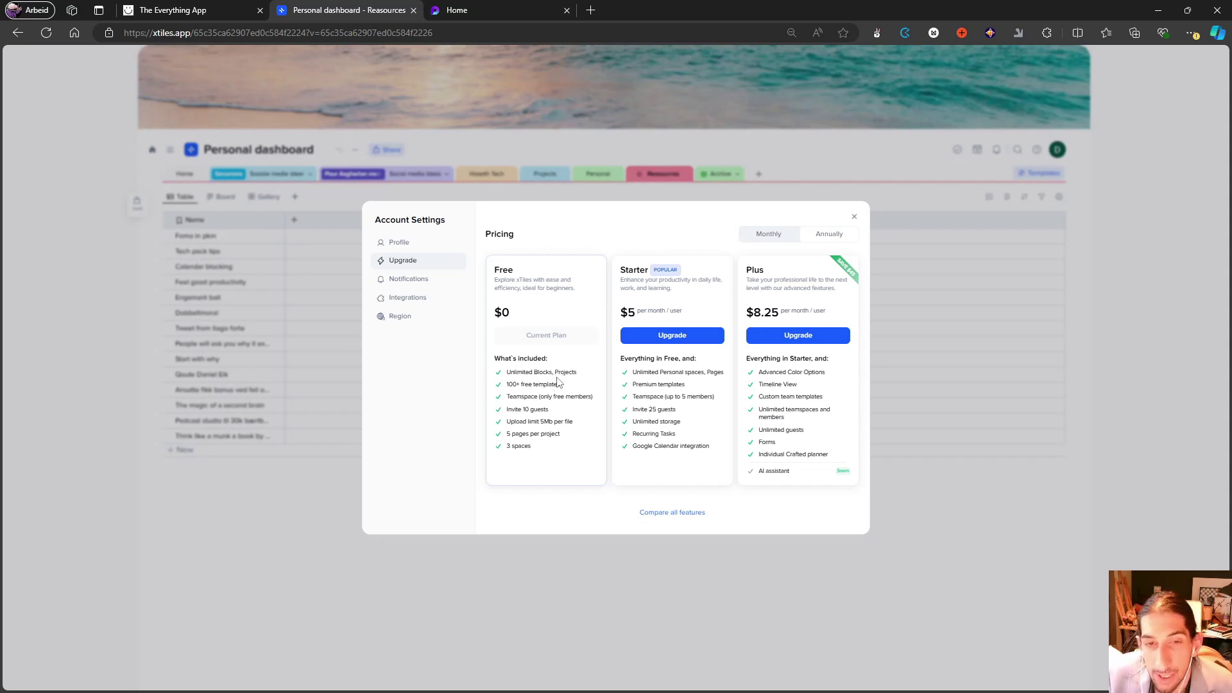
{"action": "left_click_drag", "start_coordinate": [544, 417], "coordinate": [593, 392]}
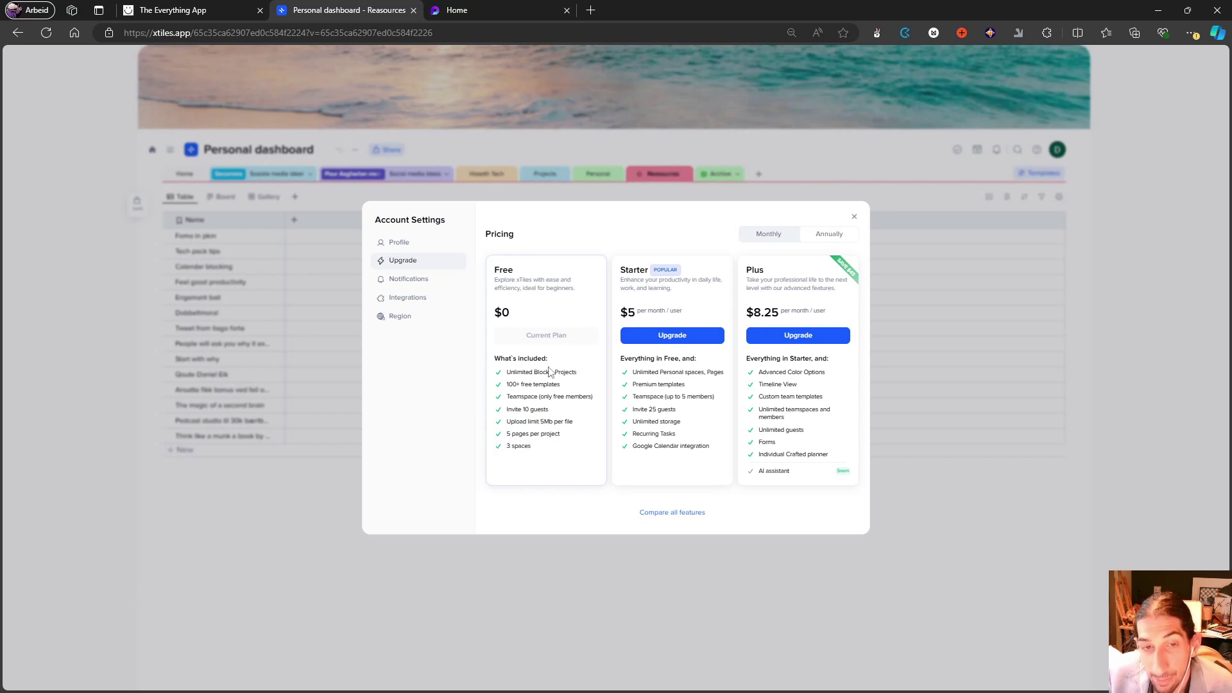
{"action": "mouse_move", "coordinate": [547, 401]}
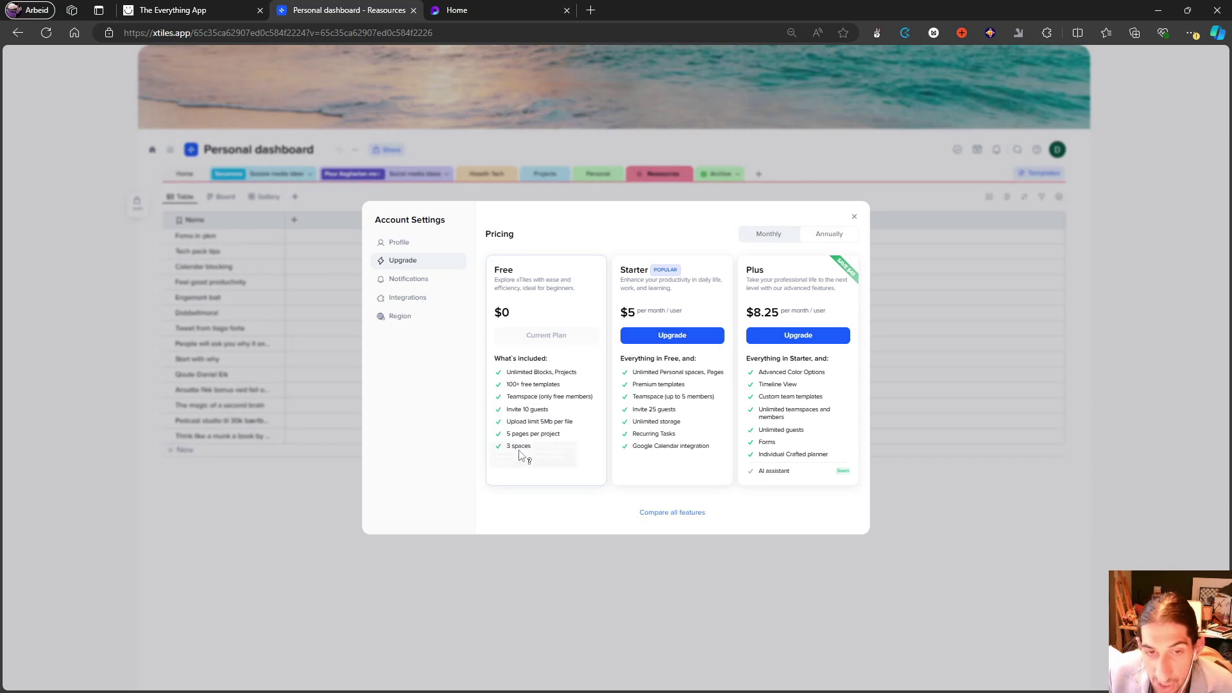
{"action": "mouse_move", "coordinate": [518, 448]}
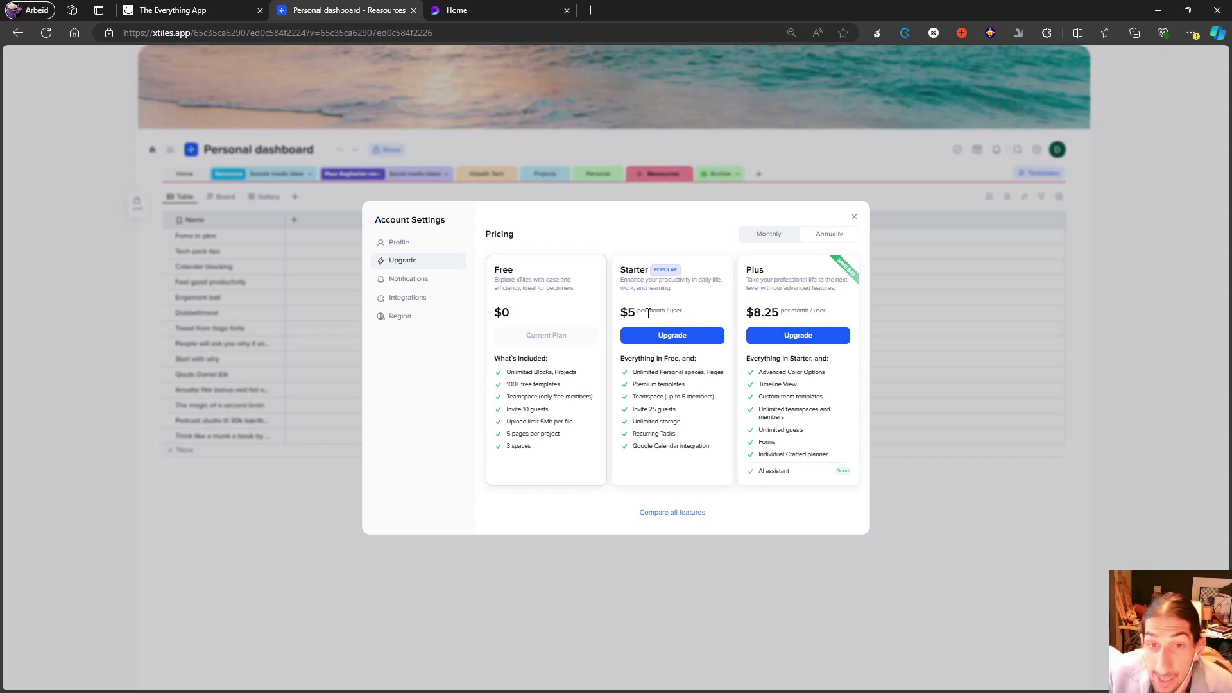
Set xTiles plan prices to annual billing (Plus at $12), then move to ClickUp's Sponsa videoer list
{"action": "left_click", "coordinate": [793, 238]}
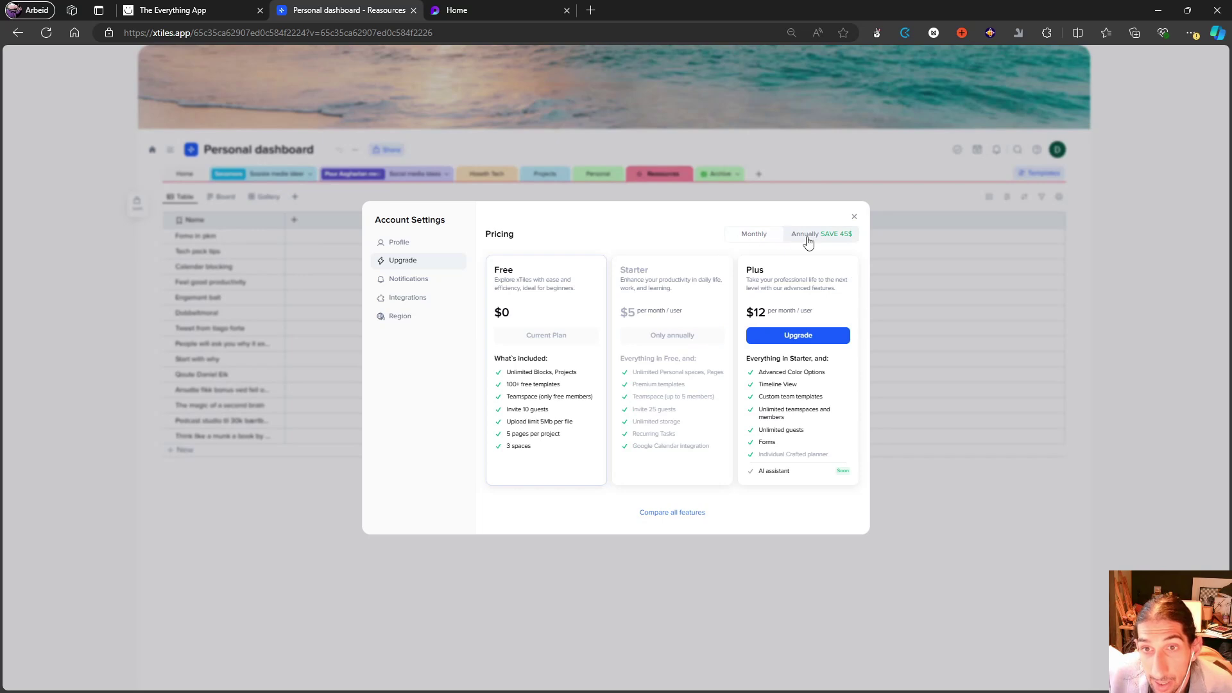
{"action": "left_click", "coordinate": [811, 240]}
{"action": "left_click", "coordinate": [776, 240]}
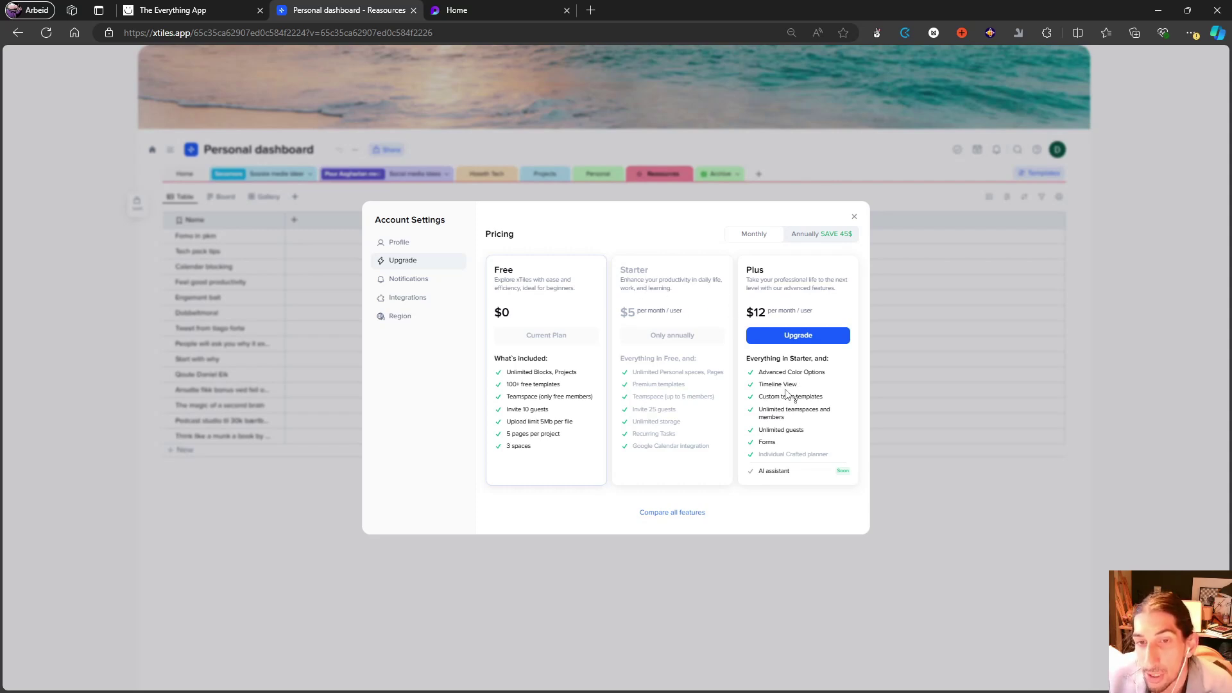
{"action": "mouse_move", "coordinate": [785, 425]}
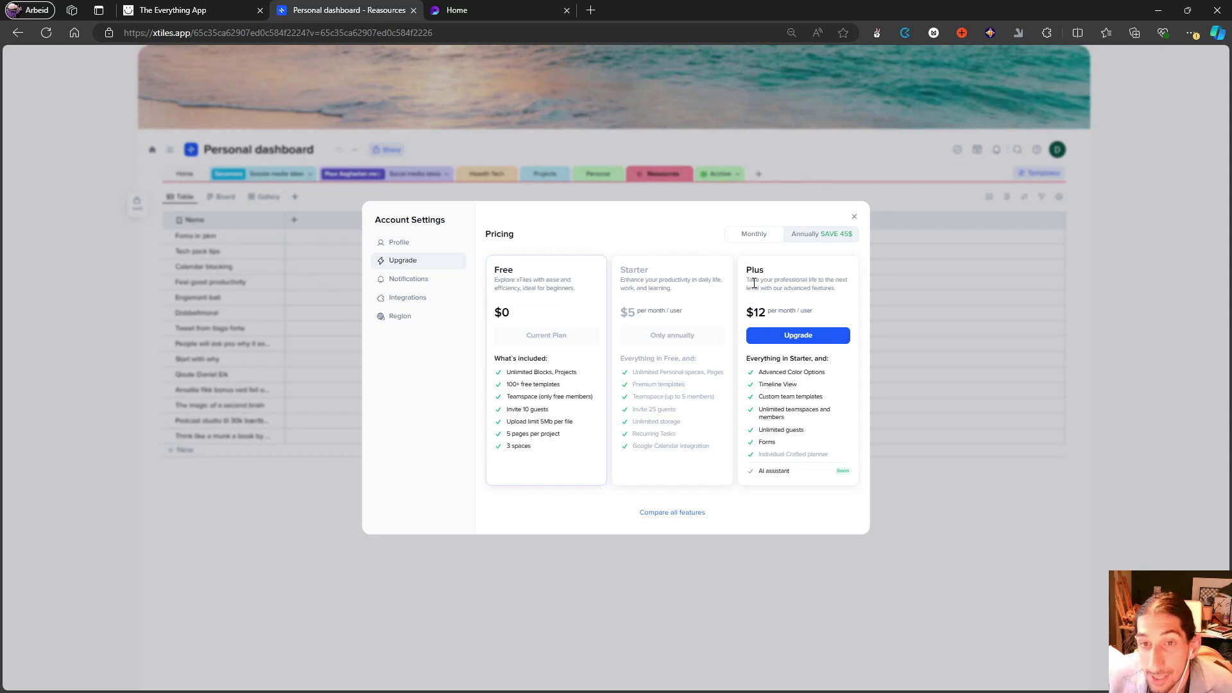
{"action": "left_click_drag", "start_coordinate": [748, 270], "coordinate": [801, 308]}
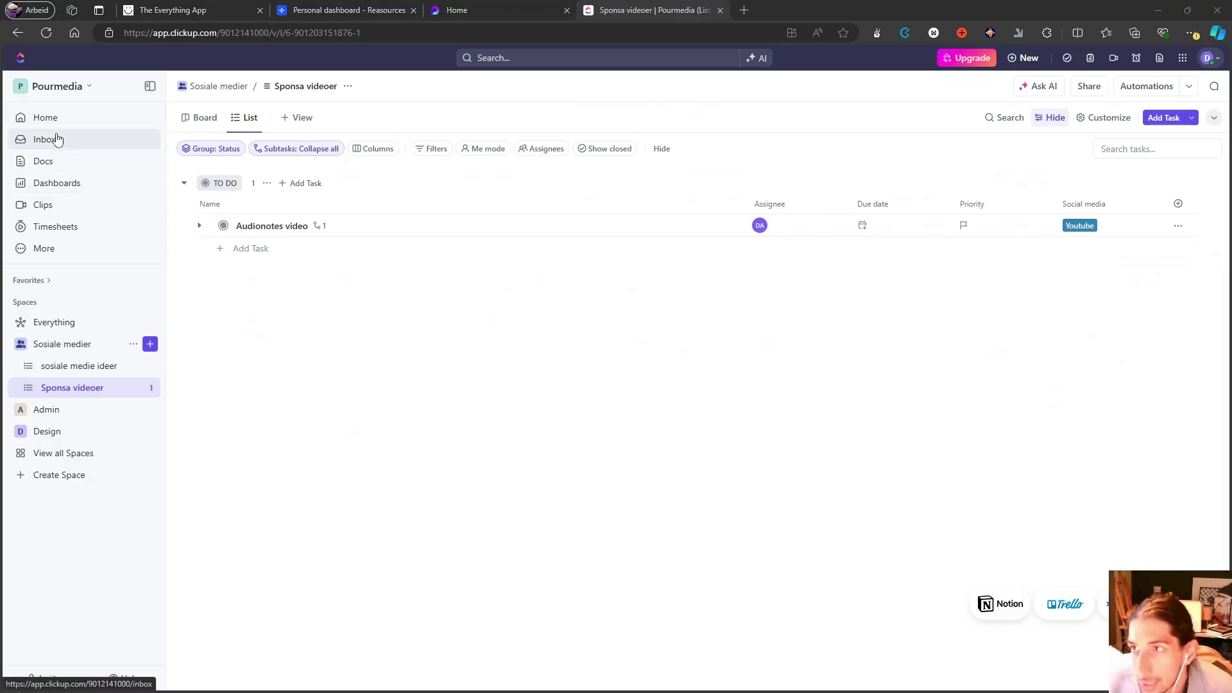
Open ClickUp's Home dashboard and scroll through My Work and Assigned to me
{"action": "left_click", "coordinate": [55, 124]}
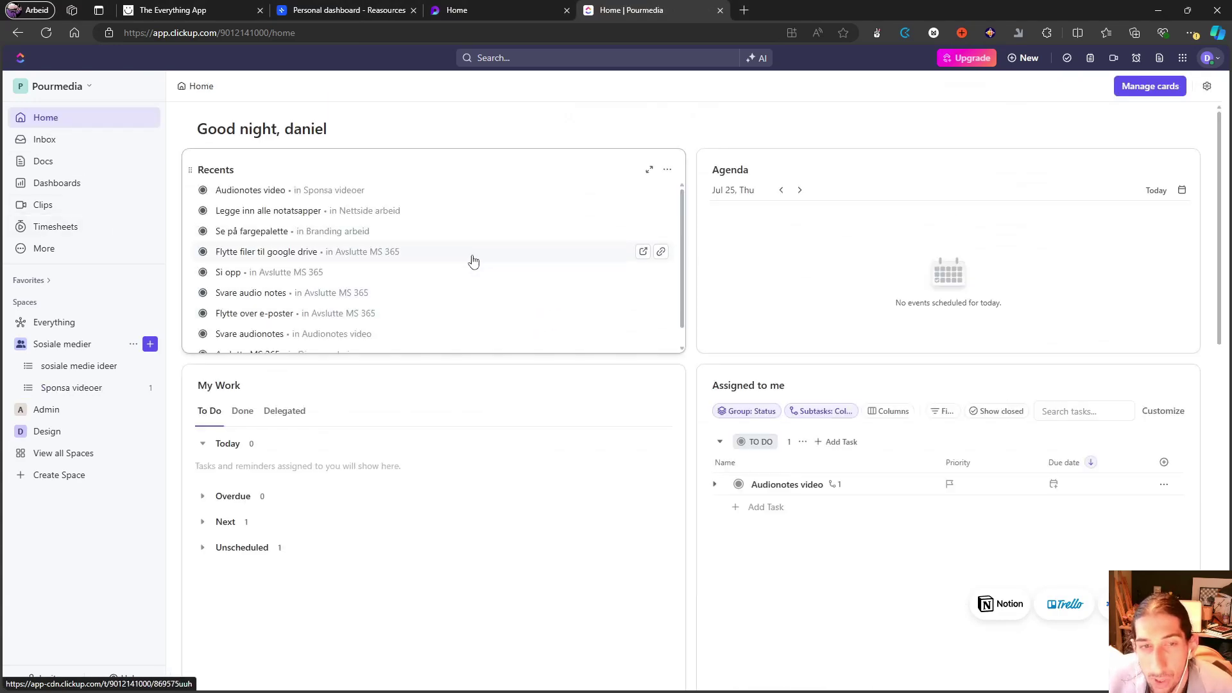
{"action": "scroll", "coordinate": [445, 267], "scroll_direction": "down", "scroll_amount": 3}
{"action": "scroll", "coordinate": [454, 431], "scroll_direction": "down", "scroll_amount": 5}
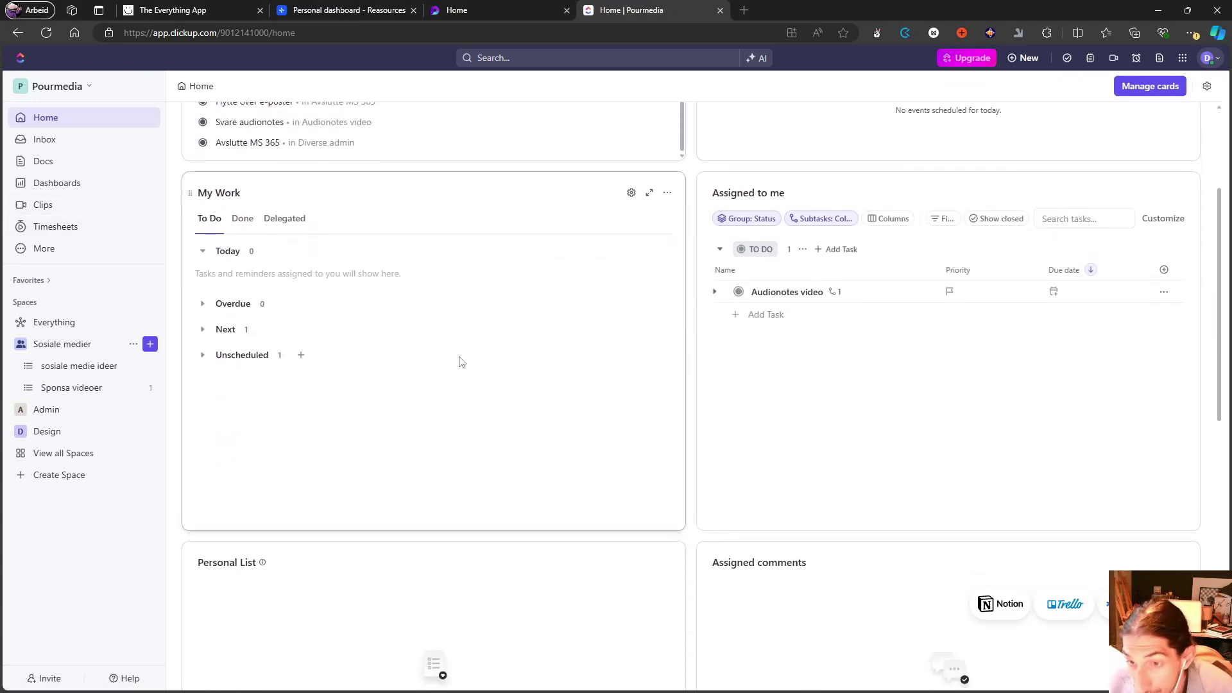
{"action": "scroll", "coordinate": [405, 315], "scroll_direction": "down", "scroll_amount": 1}
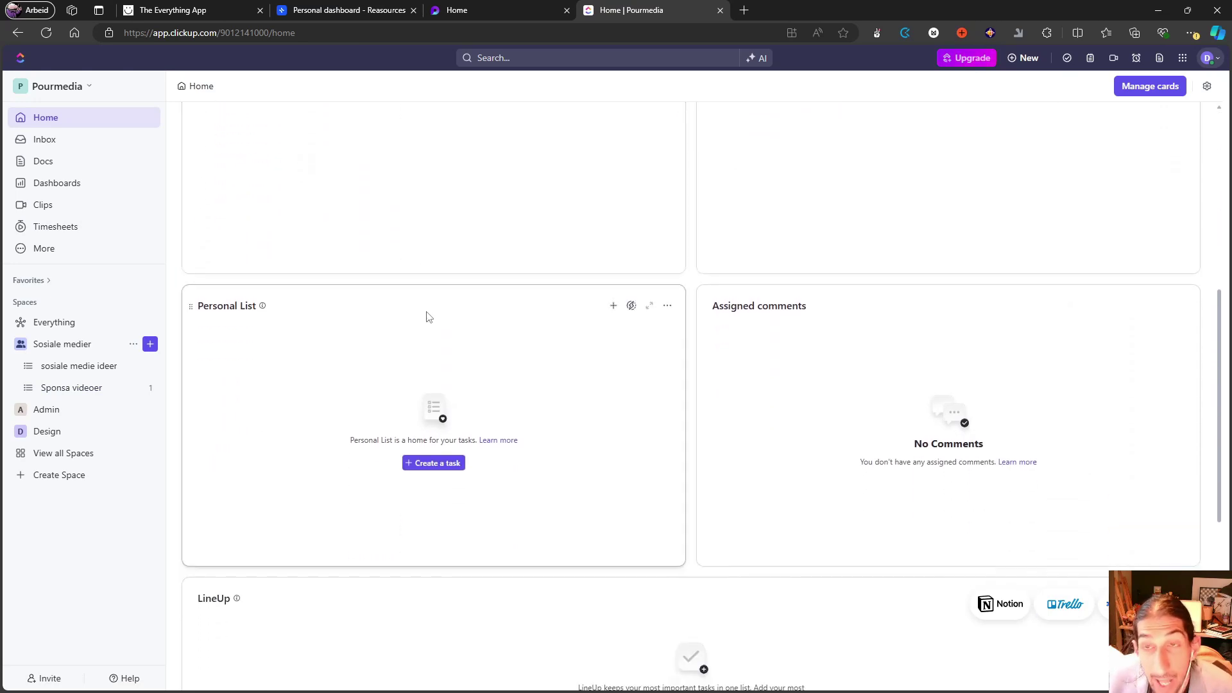
Collapse the Sosiale medier space in the sidebar and scroll the Home page again
{"action": "left_click", "coordinate": [21, 346]}
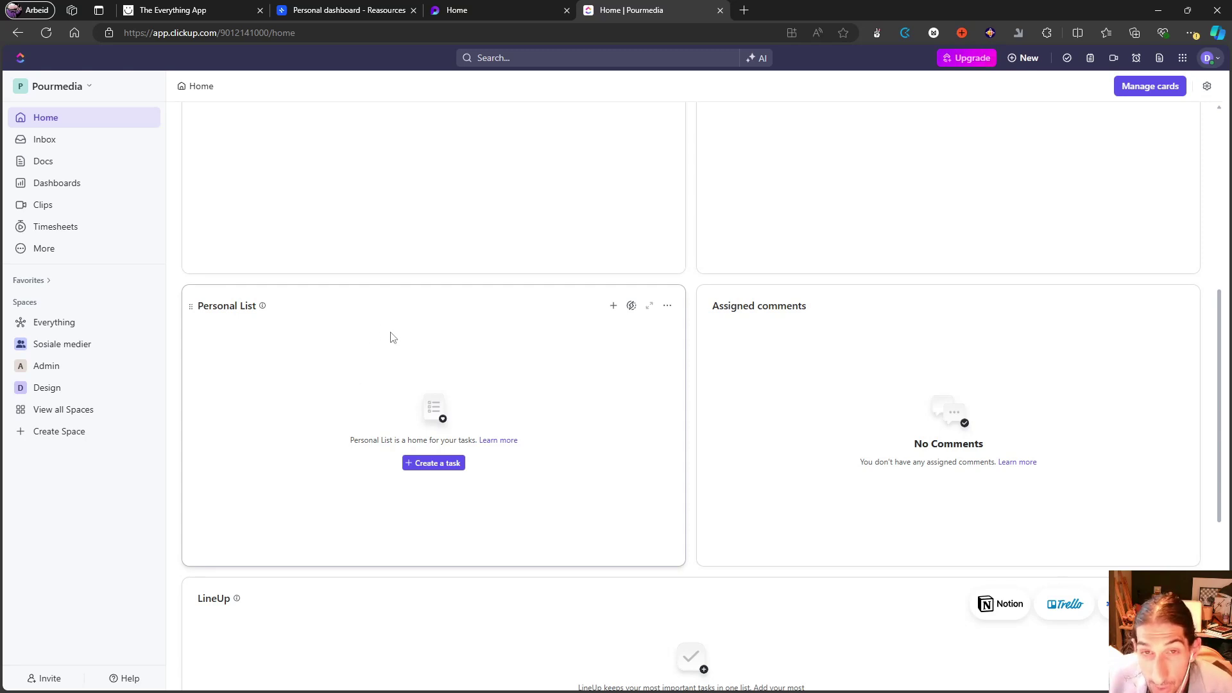
{"action": "scroll", "coordinate": [392, 337], "scroll_direction": "up", "scroll_amount": 3}
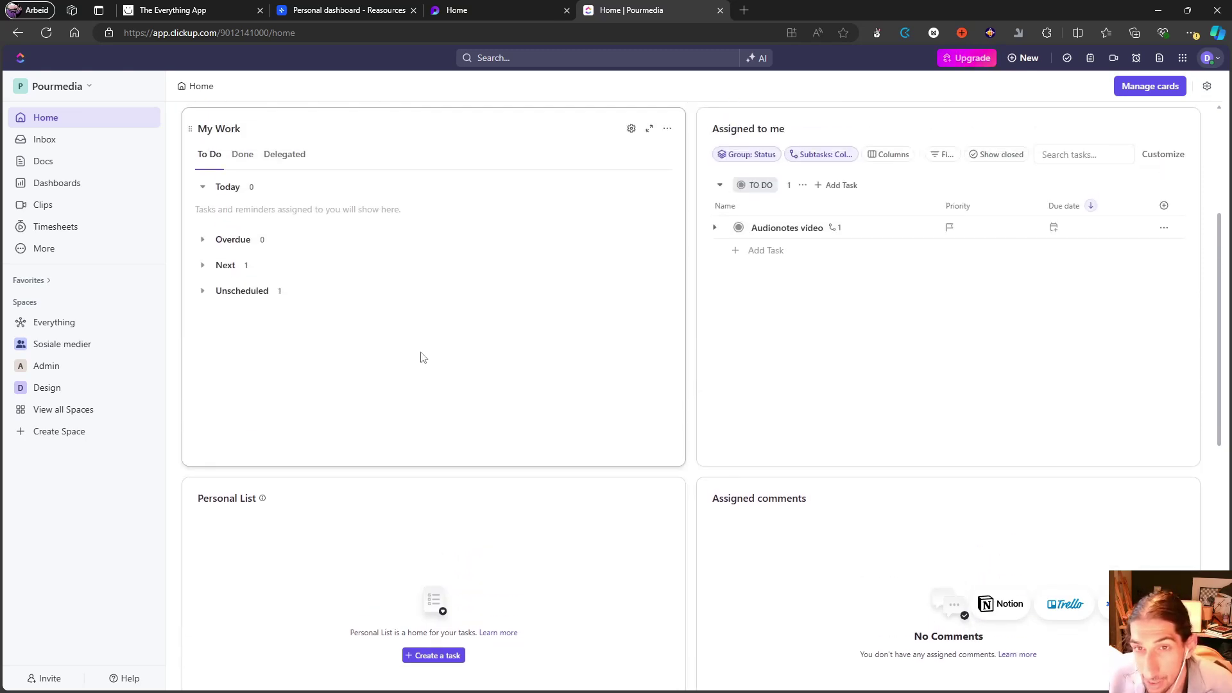
{"action": "scroll", "coordinate": [420, 354], "scroll_direction": "up", "scroll_amount": 1}
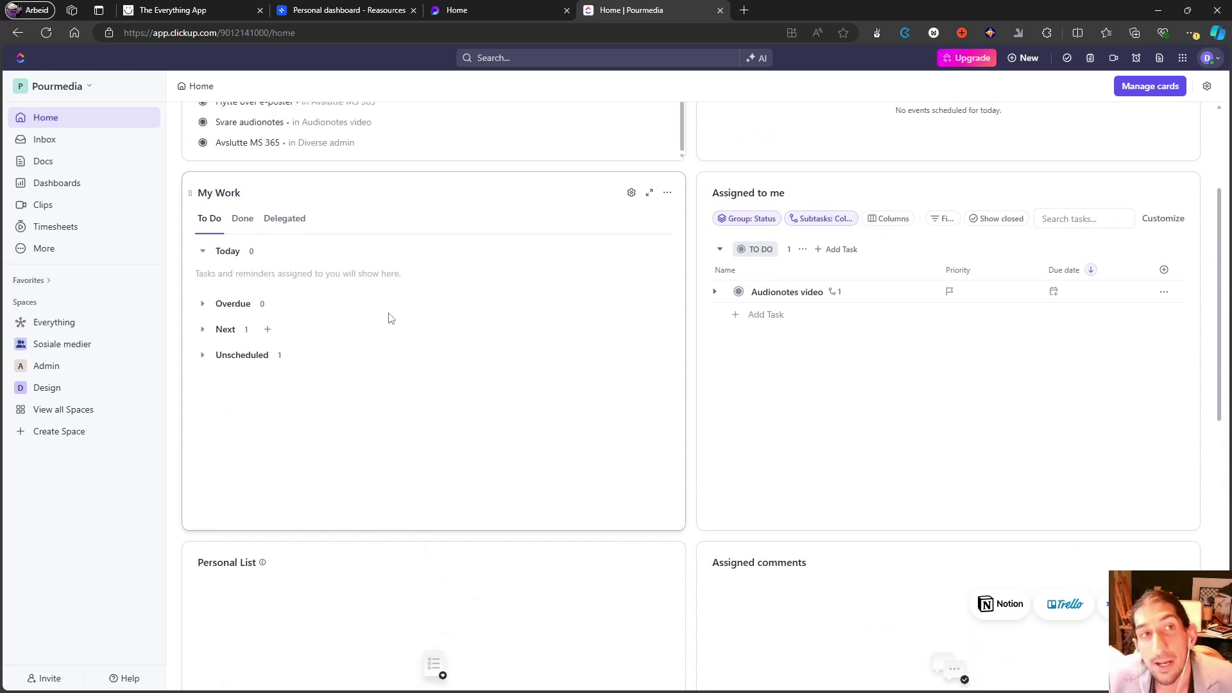
{"action": "scroll", "coordinate": [391, 318], "scroll_direction": "down", "scroll_amount": 2}
{"action": "scroll", "coordinate": [391, 319], "scroll_direction": "down", "scroll_amount": 1}
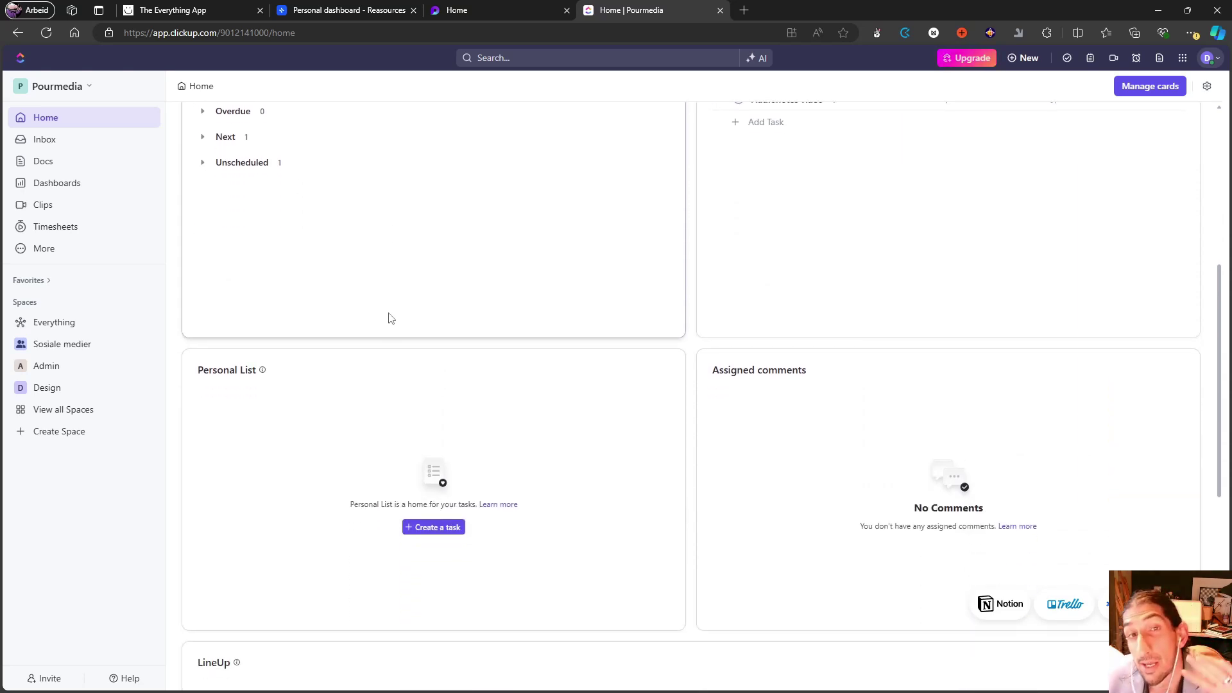
{"action": "scroll", "coordinate": [370, 317], "scroll_direction": "down", "scroll_amount": 1}
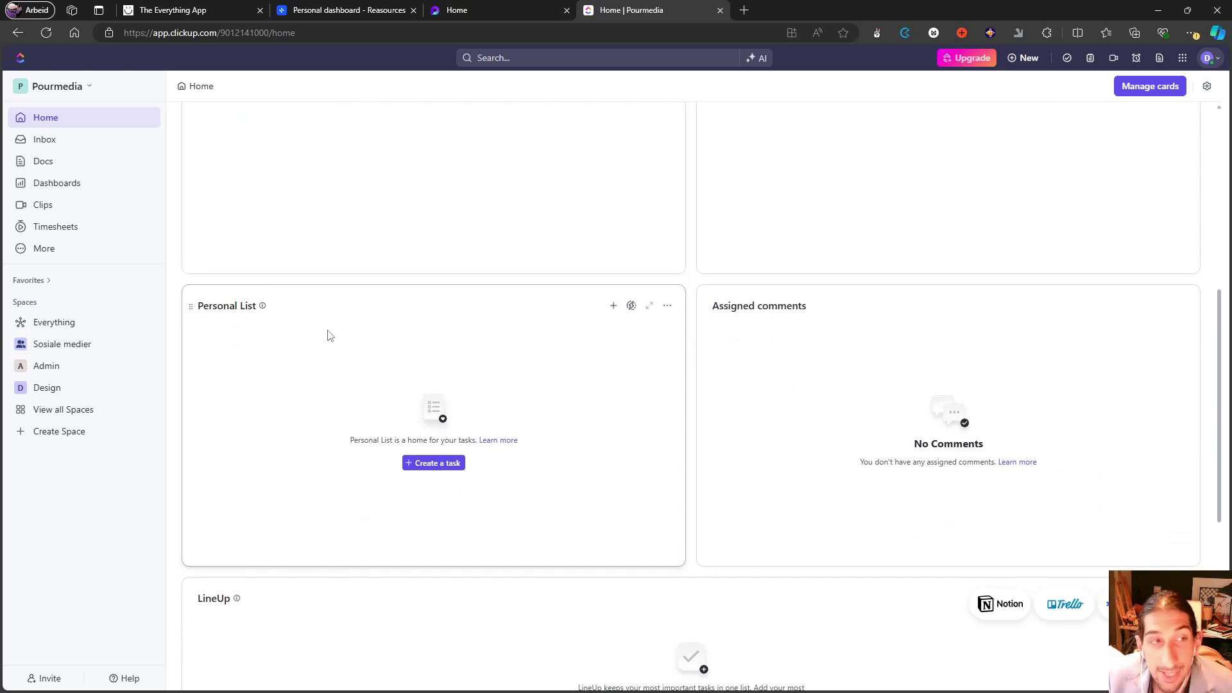
Open the Project Notes doc from Docs home, view its settings menu, then close it
{"action": "left_click", "coordinate": [47, 159]}
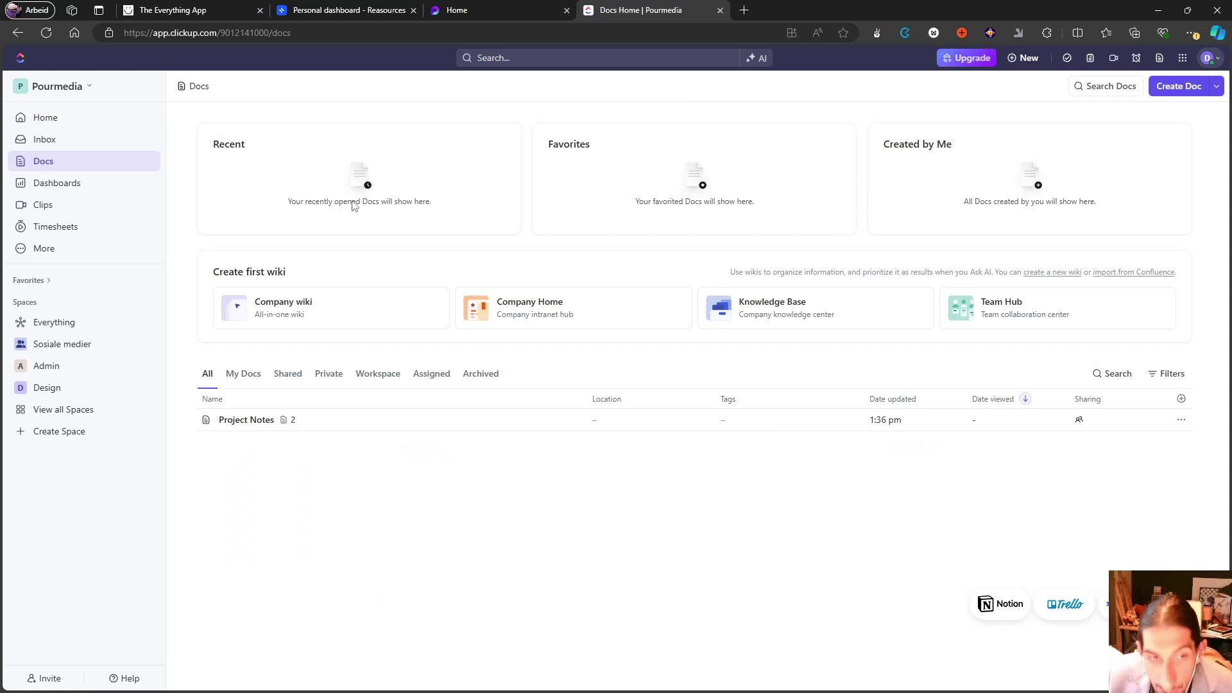
{"action": "left_click", "coordinate": [261, 420]}
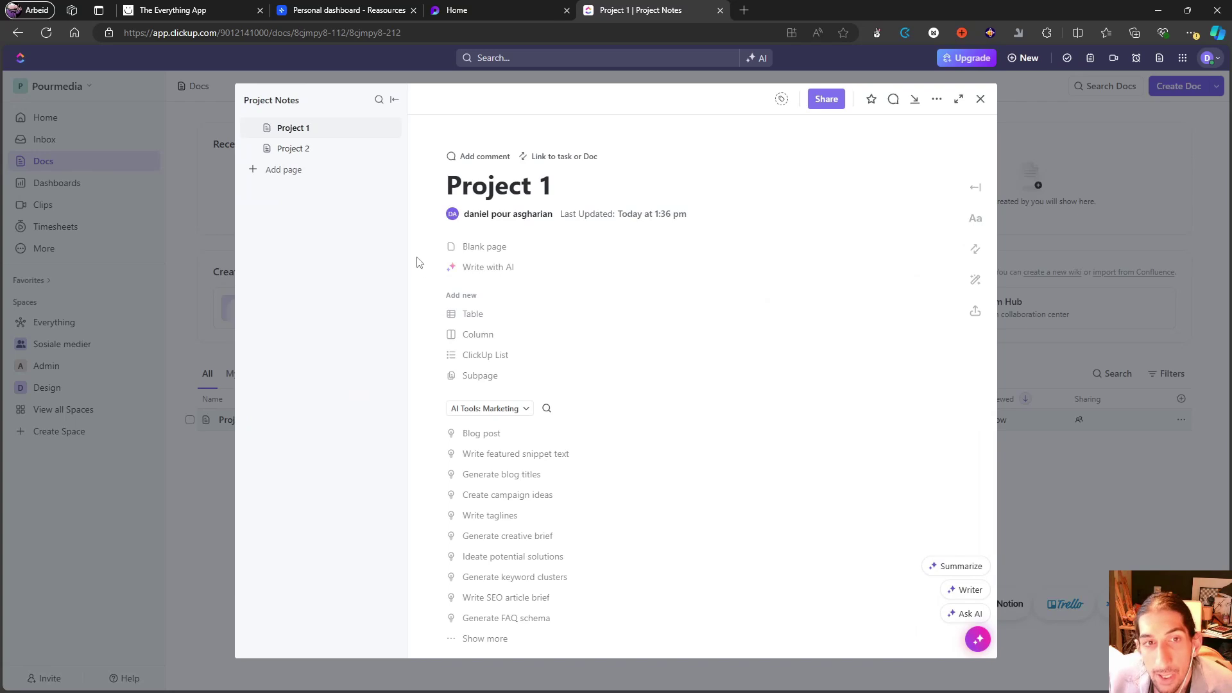
{"action": "left_click", "coordinate": [936, 100]}
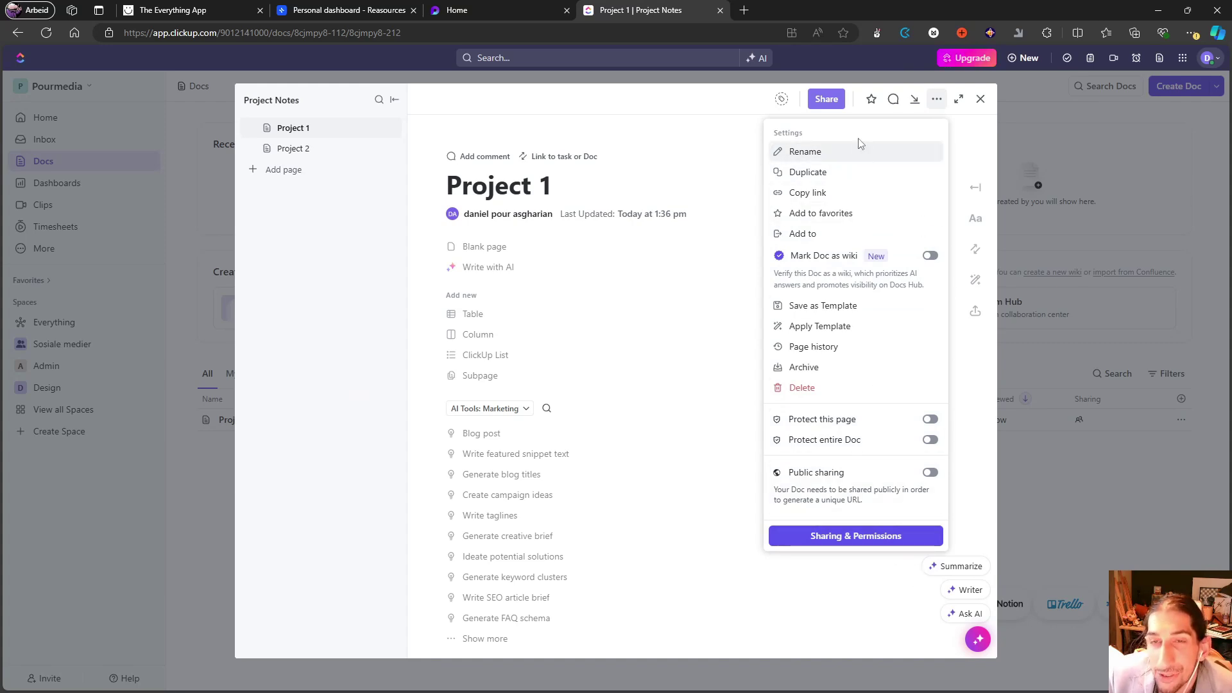
{"action": "left_click", "coordinate": [980, 101]}
{"action": "left_click", "coordinate": [981, 101]}
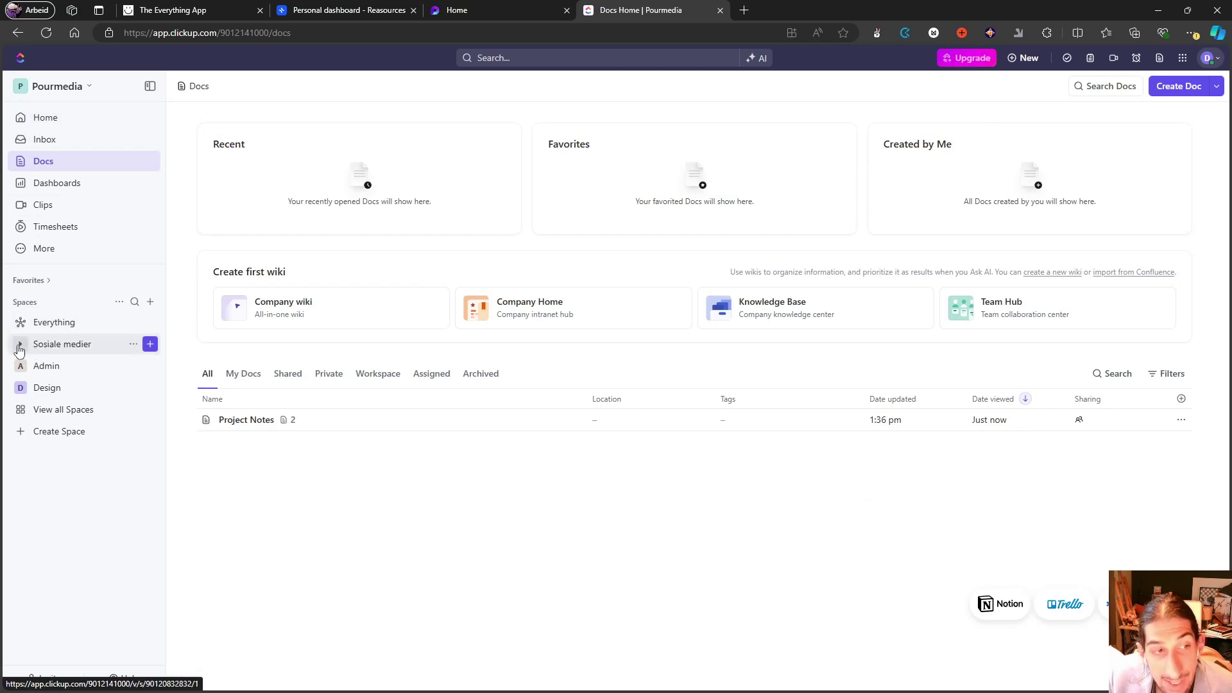
Open the Admin space's Diverse admin list and browse the view types offered by + View
{"action": "left_click", "coordinate": [20, 366]}
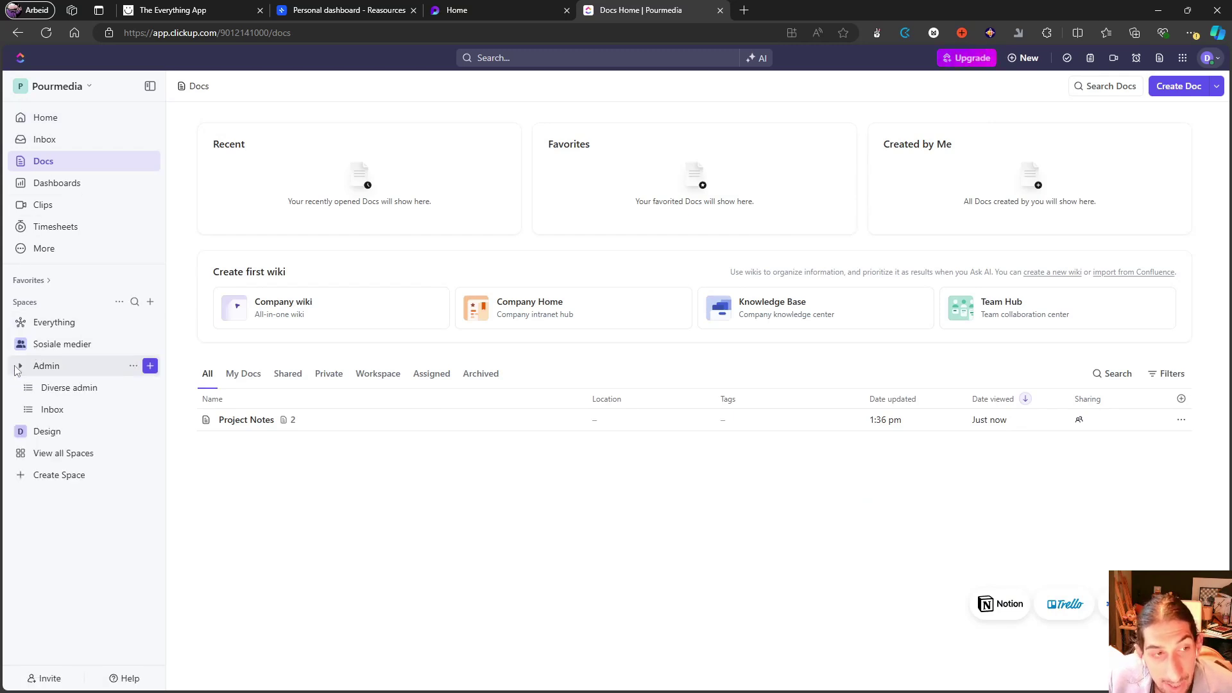
{"action": "left_click", "coordinate": [61, 393]}
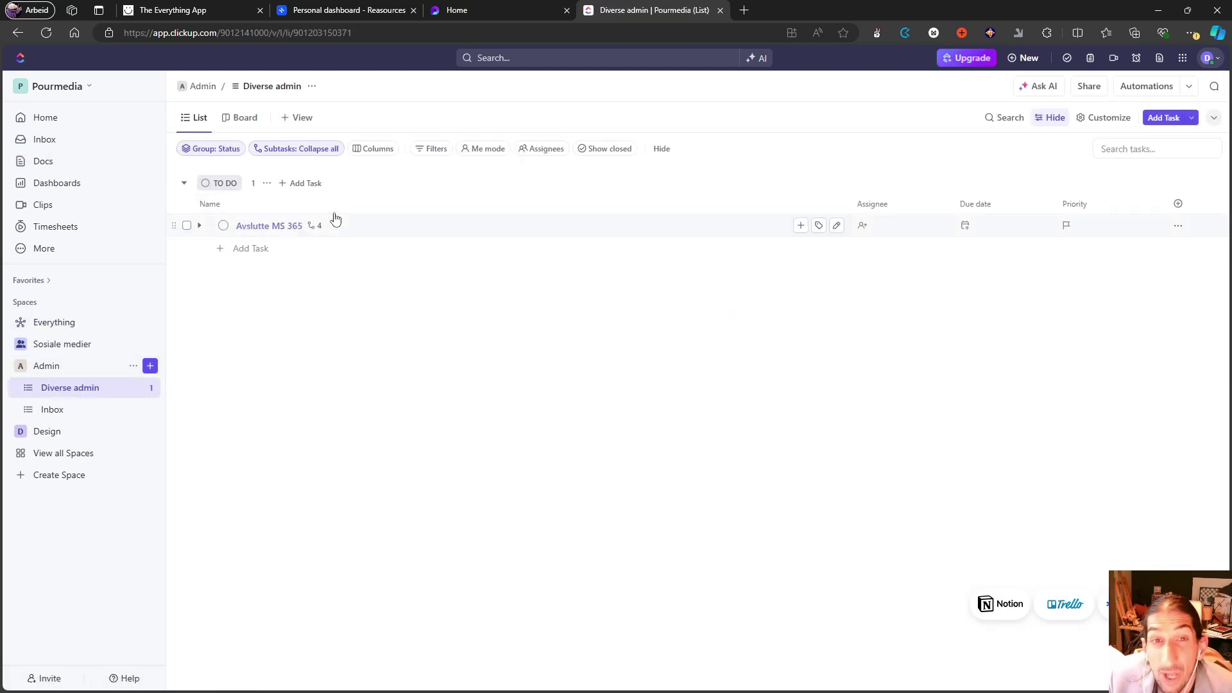
{"action": "left_click", "coordinate": [298, 119]}
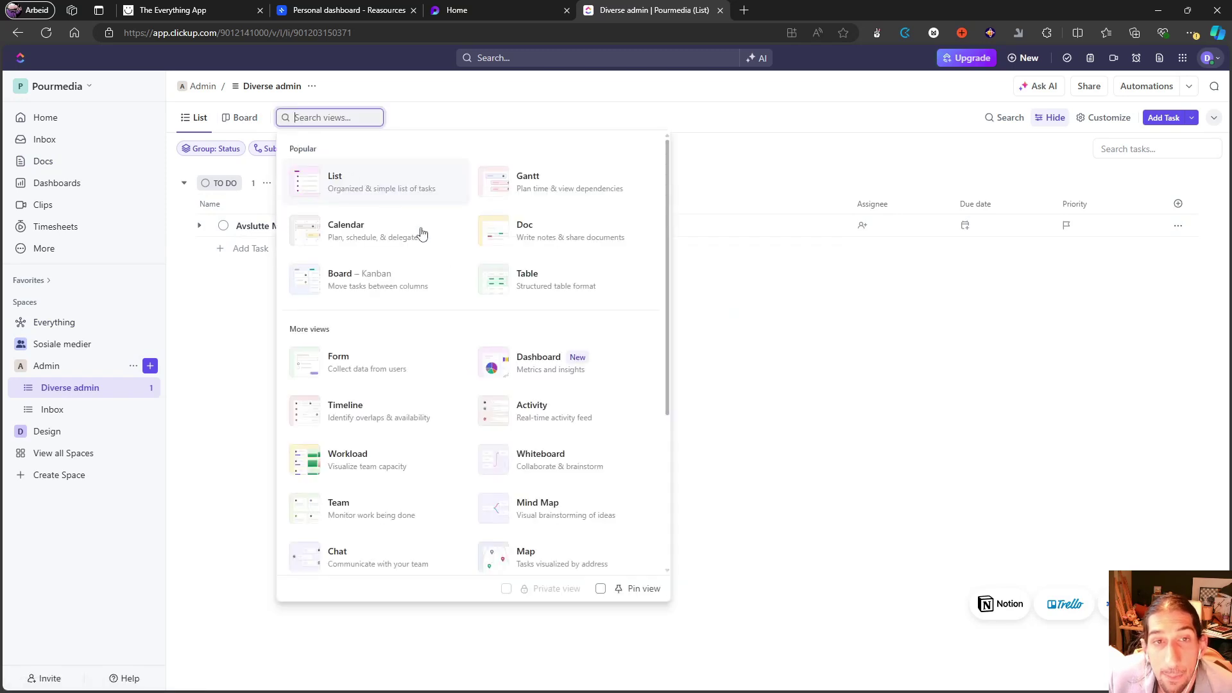
{"action": "scroll", "coordinate": [526, 289], "scroll_direction": "down", "scroll_amount": 5}
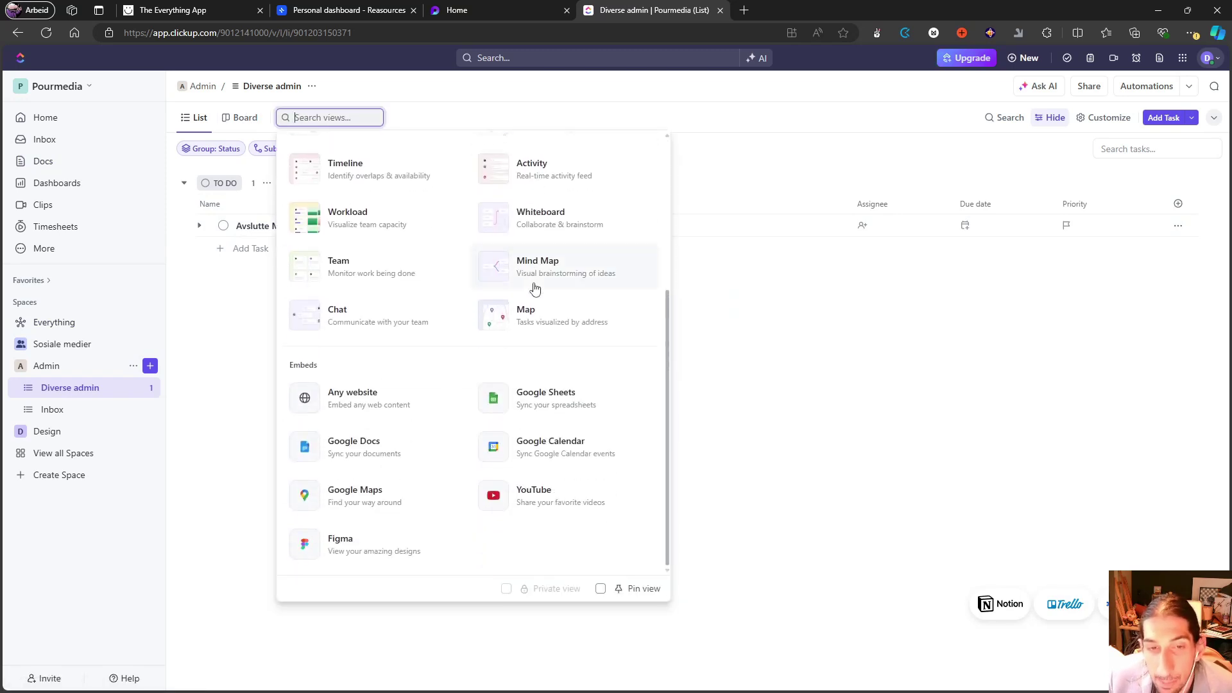
{"action": "scroll", "coordinate": [557, 334], "scroll_direction": "up", "scroll_amount": 3}
{"action": "scroll", "coordinate": [498, 287], "scroll_direction": "up", "scroll_amount": 1}
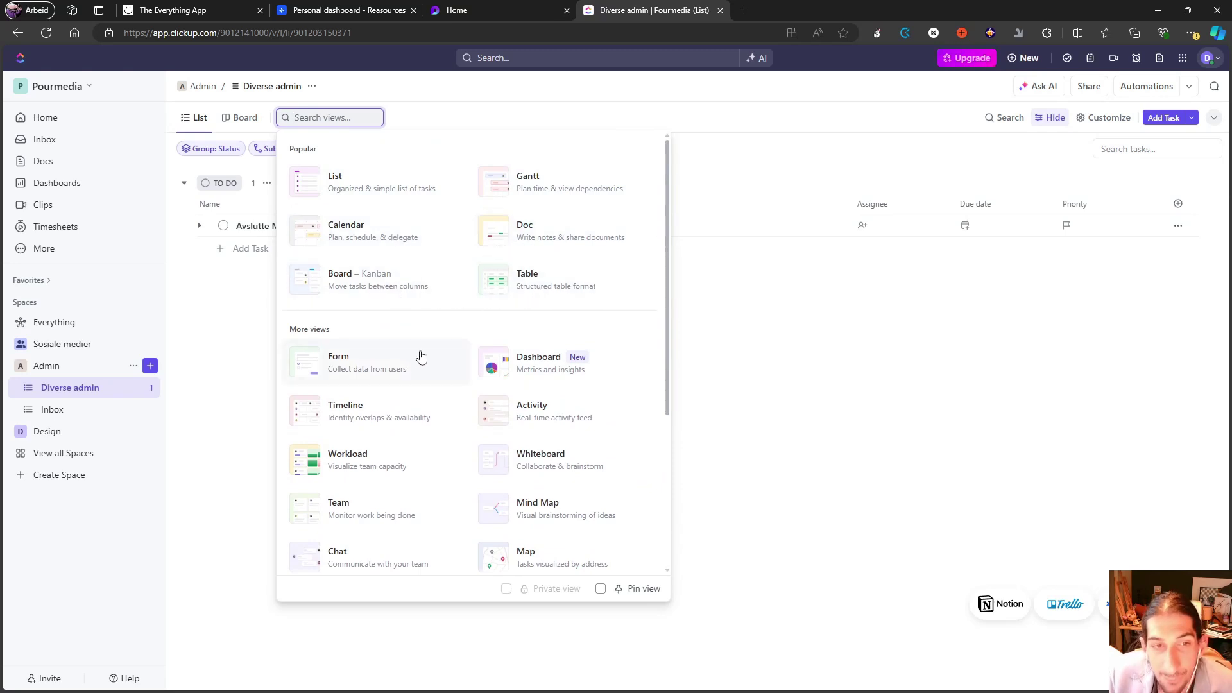
{"action": "scroll", "coordinate": [413, 358], "scroll_direction": "down", "scroll_amount": 2}
{"action": "scroll", "coordinate": [398, 343], "scroll_direction": "down", "scroll_amount": 1}
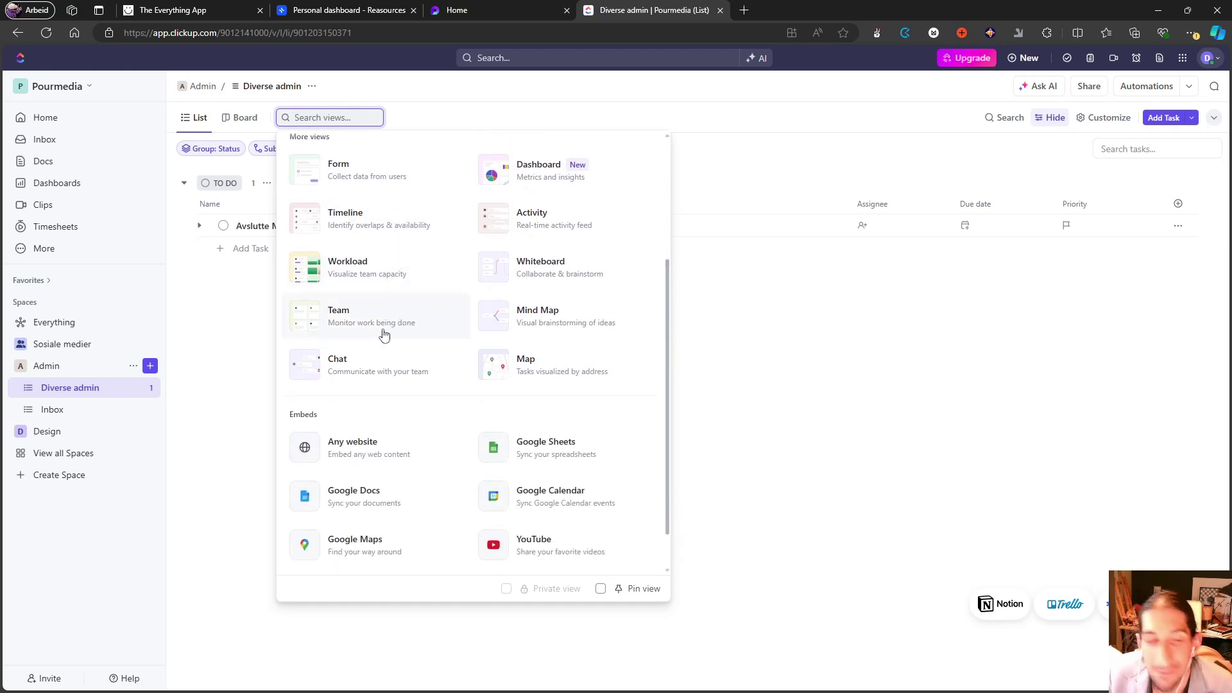
{"action": "scroll", "coordinate": [384, 334], "scroll_direction": "down", "scroll_amount": 1}
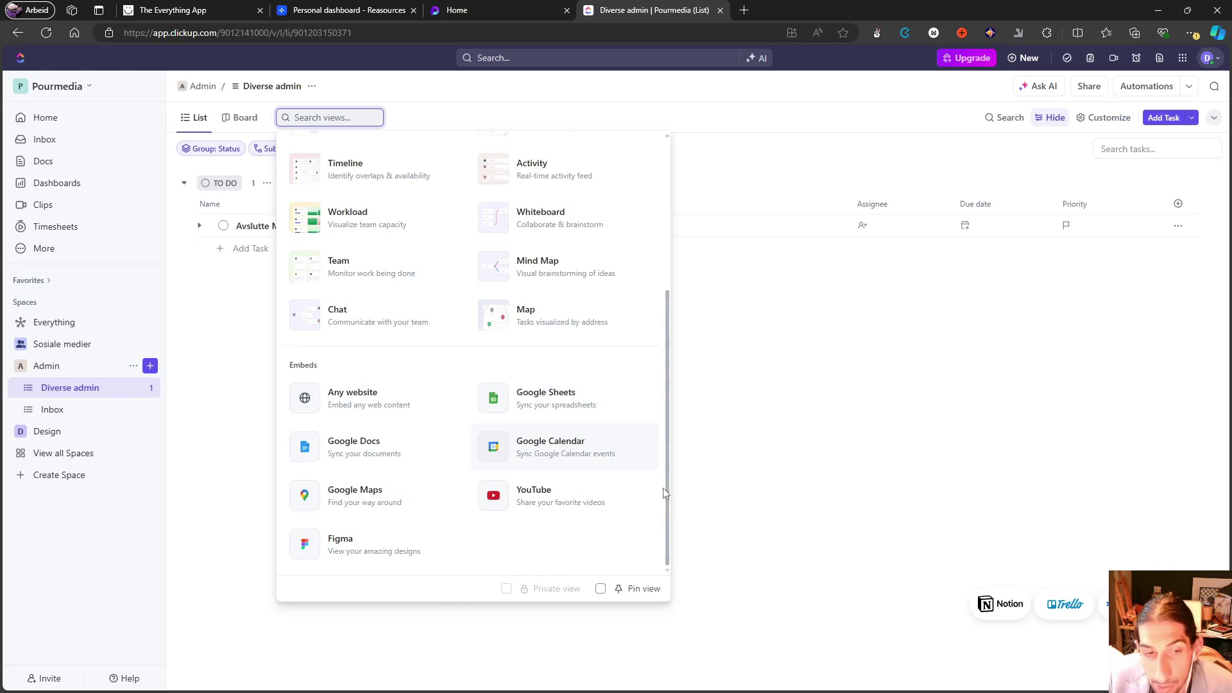
{"action": "left_click", "coordinate": [851, 508]}
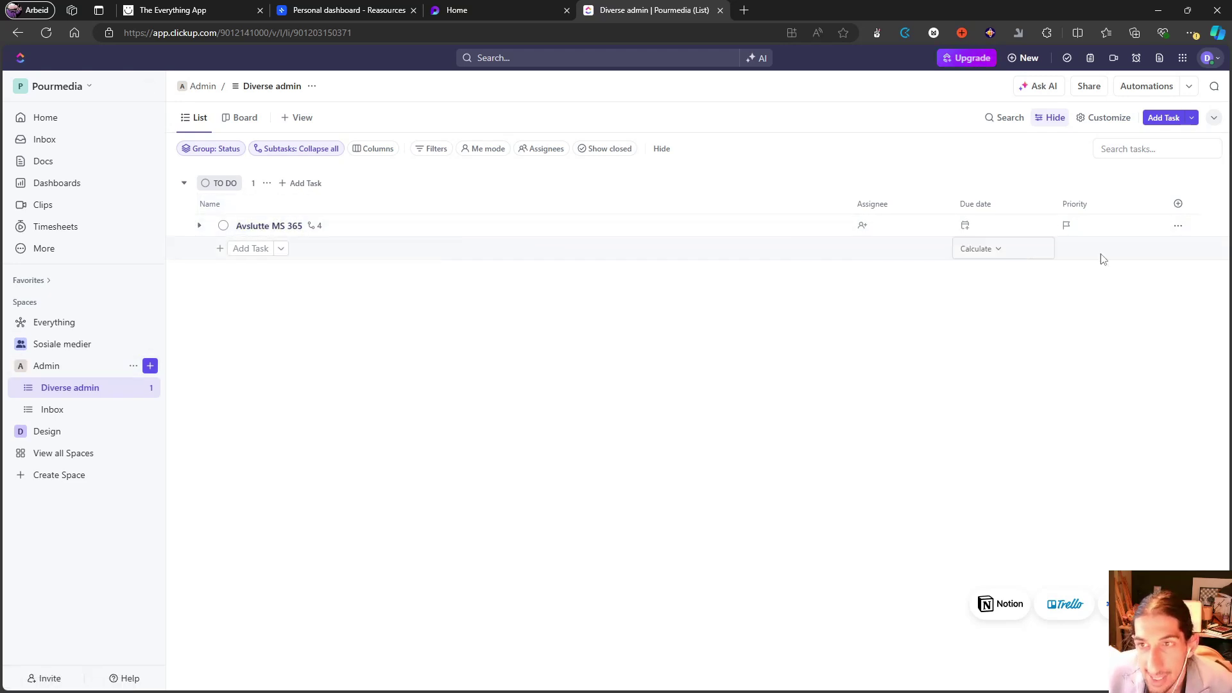
Browse the Create field column types on Diverse admin, then dismiss the panel
{"action": "left_click", "coordinate": [1178, 206]}
{"action": "scroll", "coordinate": [1144, 334], "scroll_direction": "down", "scroll_amount": 3}
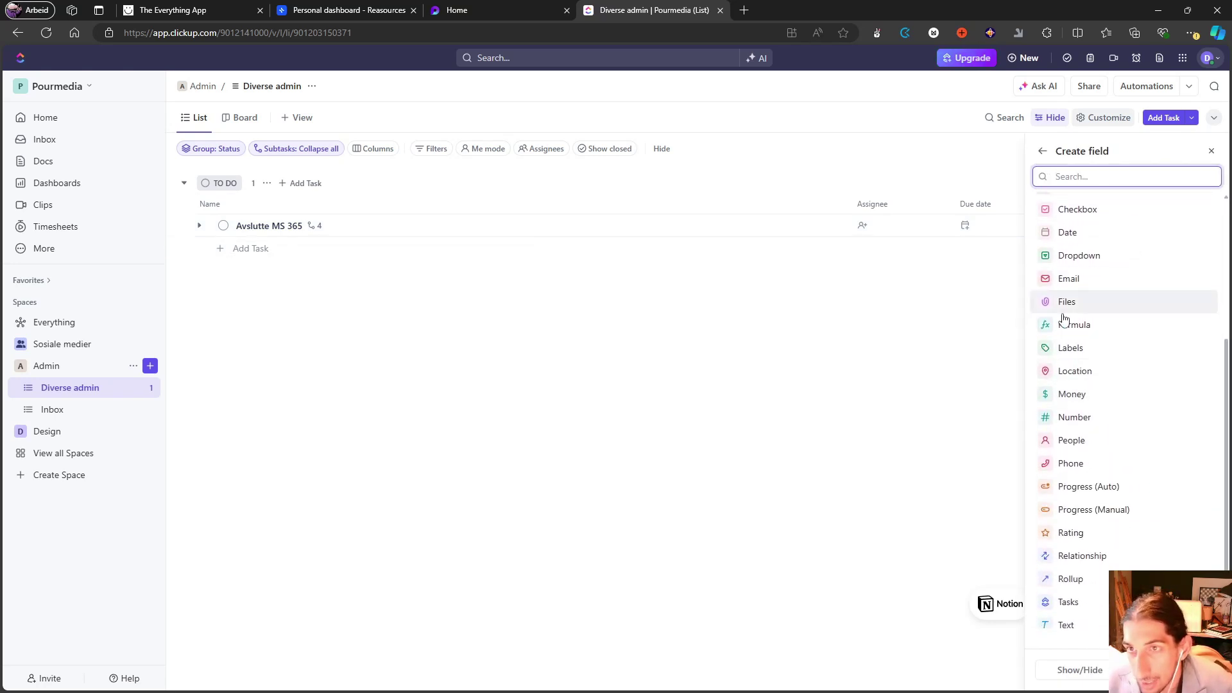
{"action": "scroll", "coordinate": [1090, 269], "scroll_direction": "down", "scroll_amount": 3}
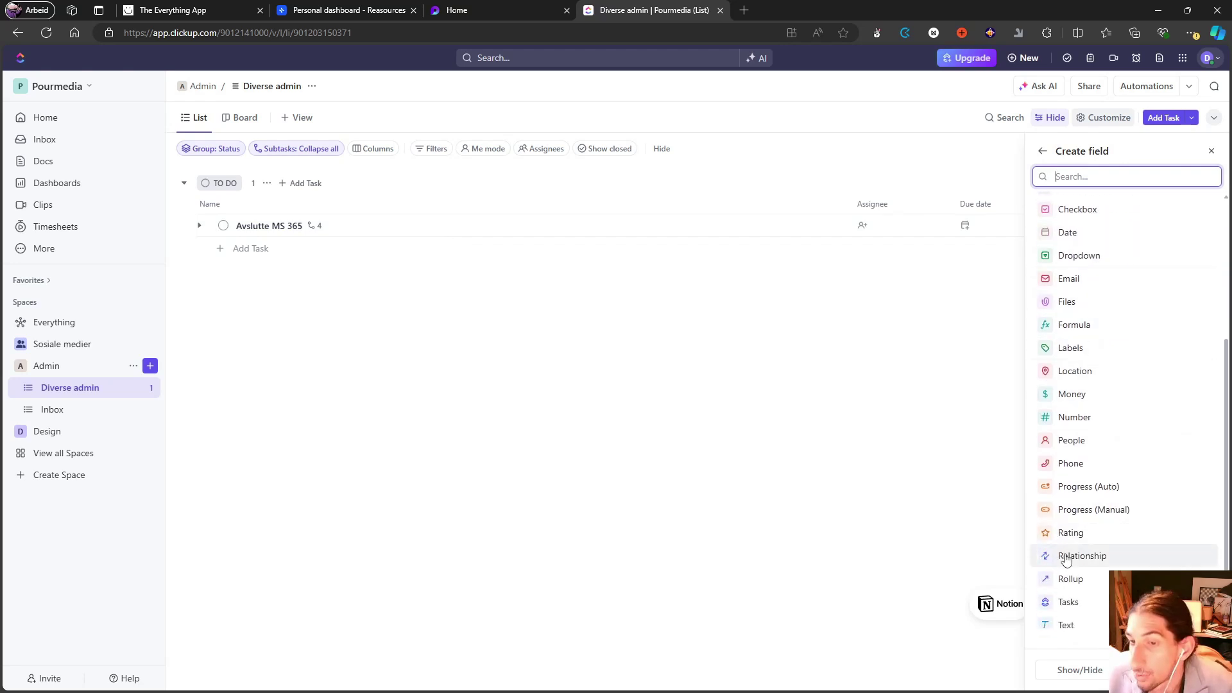
{"action": "left_click", "coordinate": [886, 428]}
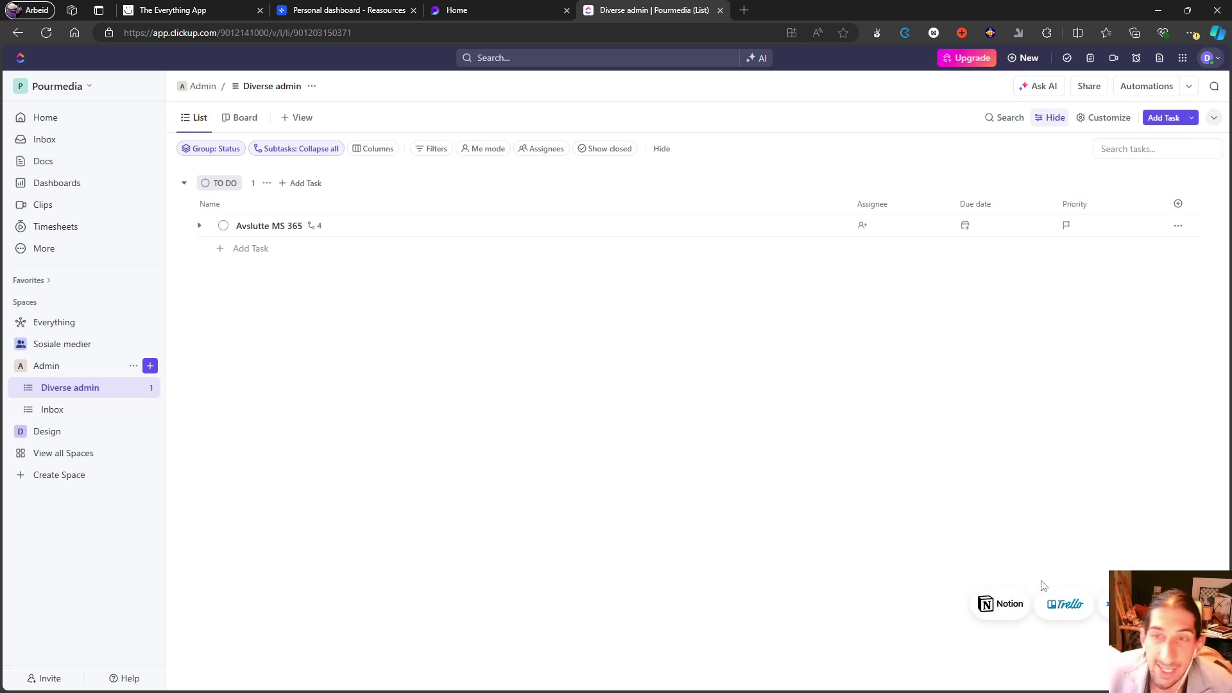
Open ClickUp's Upgrade page and review the Unlimited, Business and Business Plus plan prices
{"action": "left_click", "coordinate": [957, 64]}
{"action": "scroll", "coordinate": [317, 352], "scroll_direction": "down", "scroll_amount": 2}
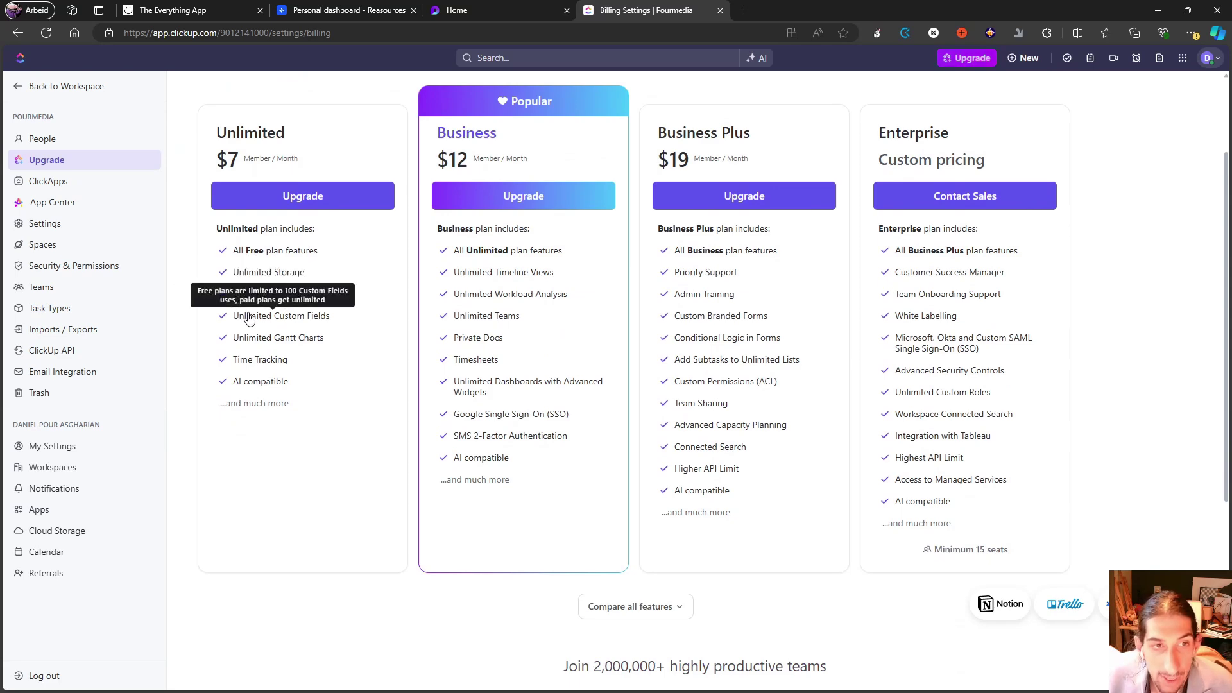
{"action": "mouse_move", "coordinate": [288, 344]}
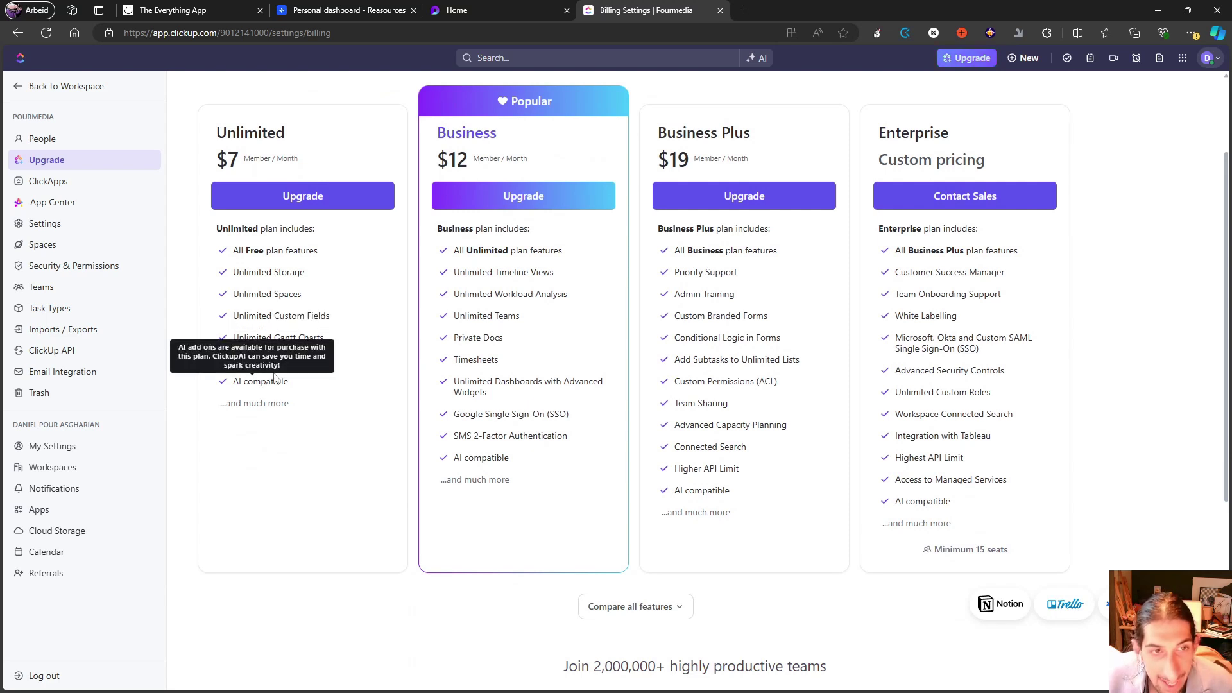
{"action": "scroll", "coordinate": [277, 378], "scroll_direction": "up", "scroll_amount": 1}
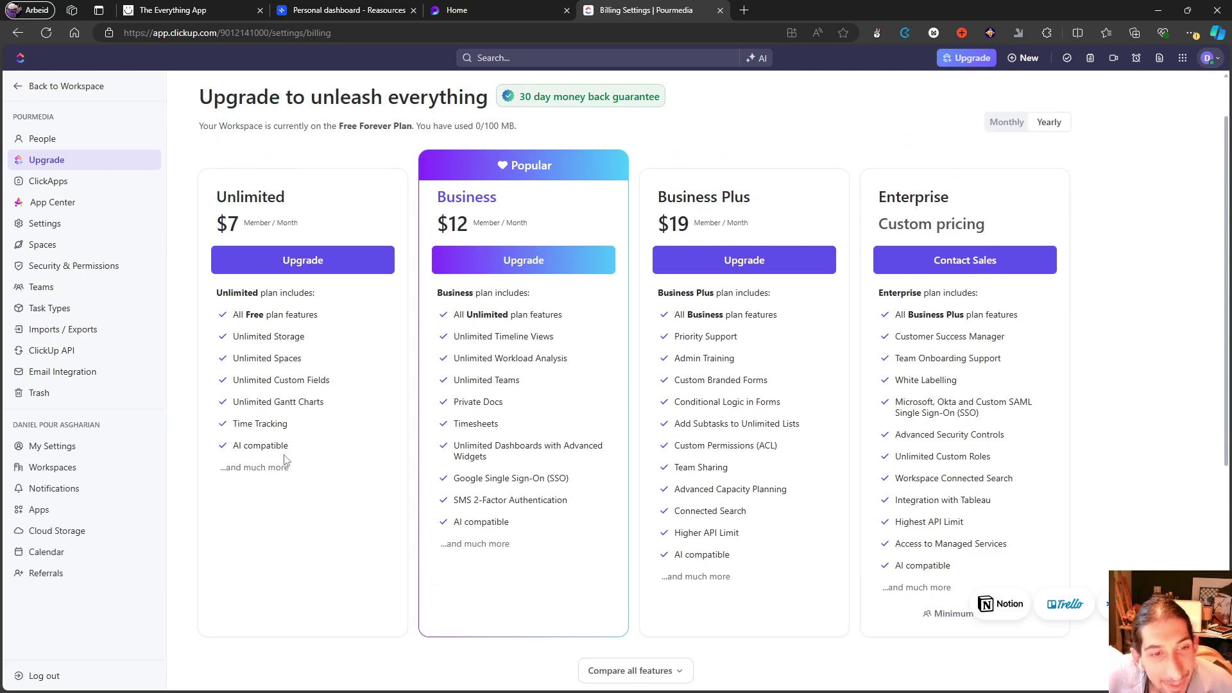
{"action": "mouse_move", "coordinate": [281, 447]}
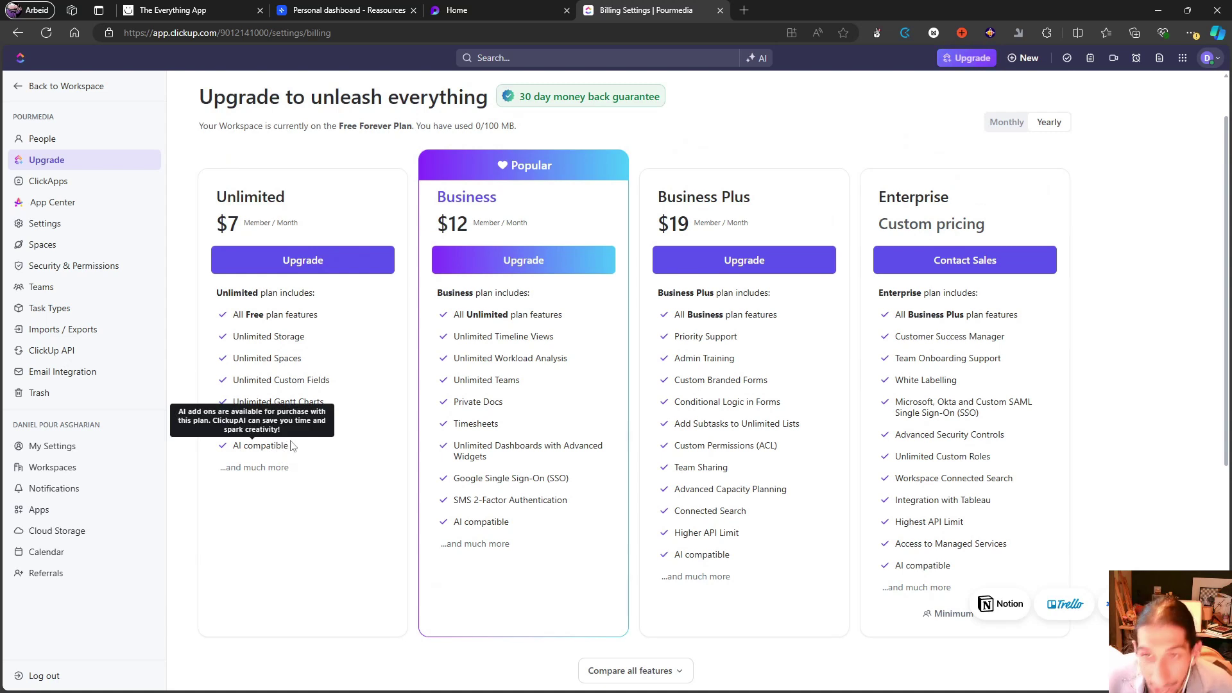
{"action": "scroll", "coordinate": [269, 446], "scroll_direction": "up", "scroll_amount": 1}
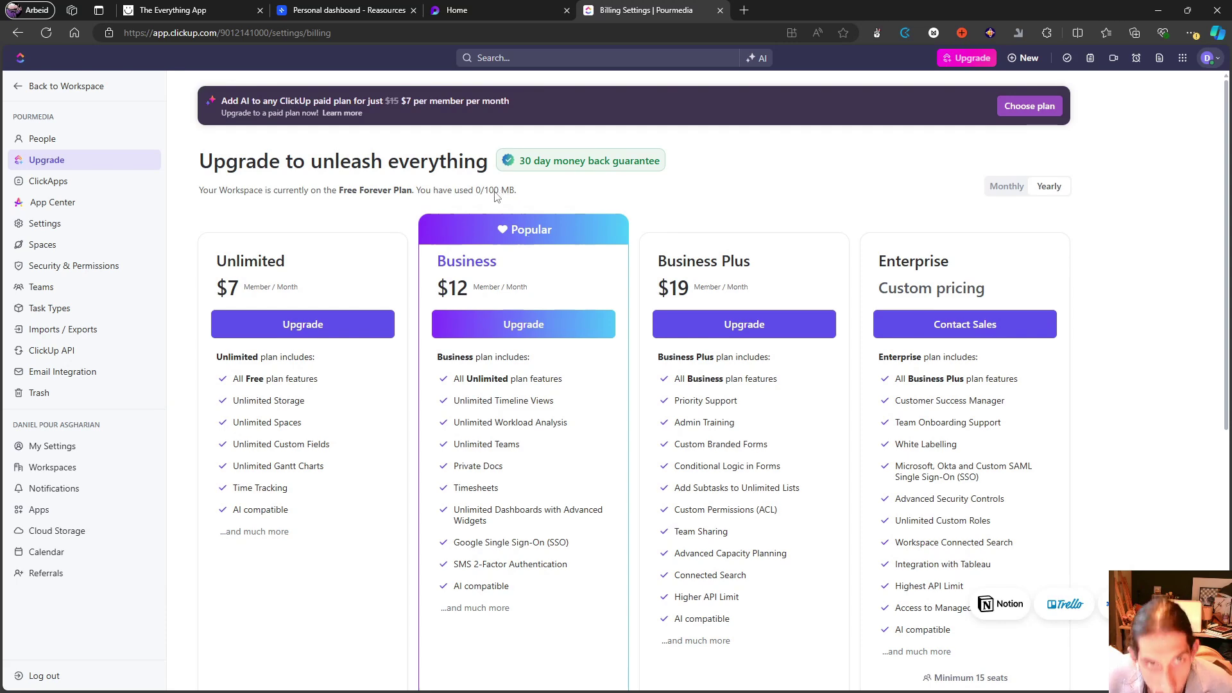
{"action": "scroll", "coordinate": [420, 220], "scroll_direction": "down", "scroll_amount": 1}
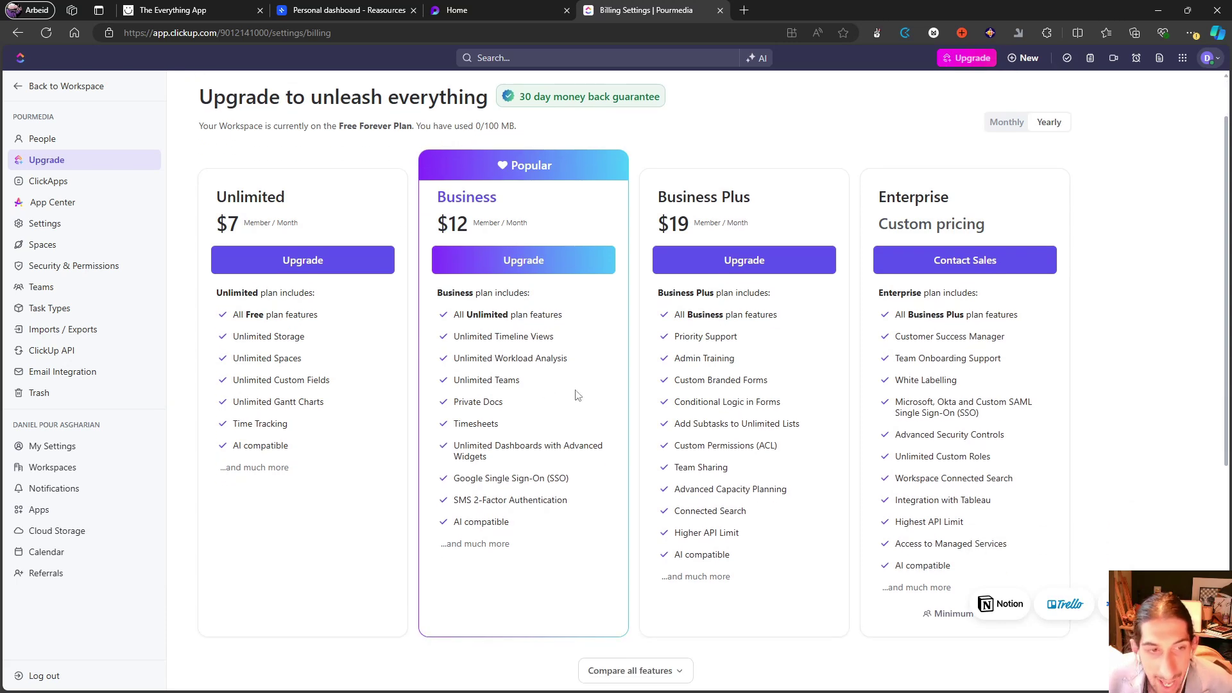
{"action": "scroll", "coordinate": [215, 280], "scroll_direction": "up", "scroll_amount": 1}
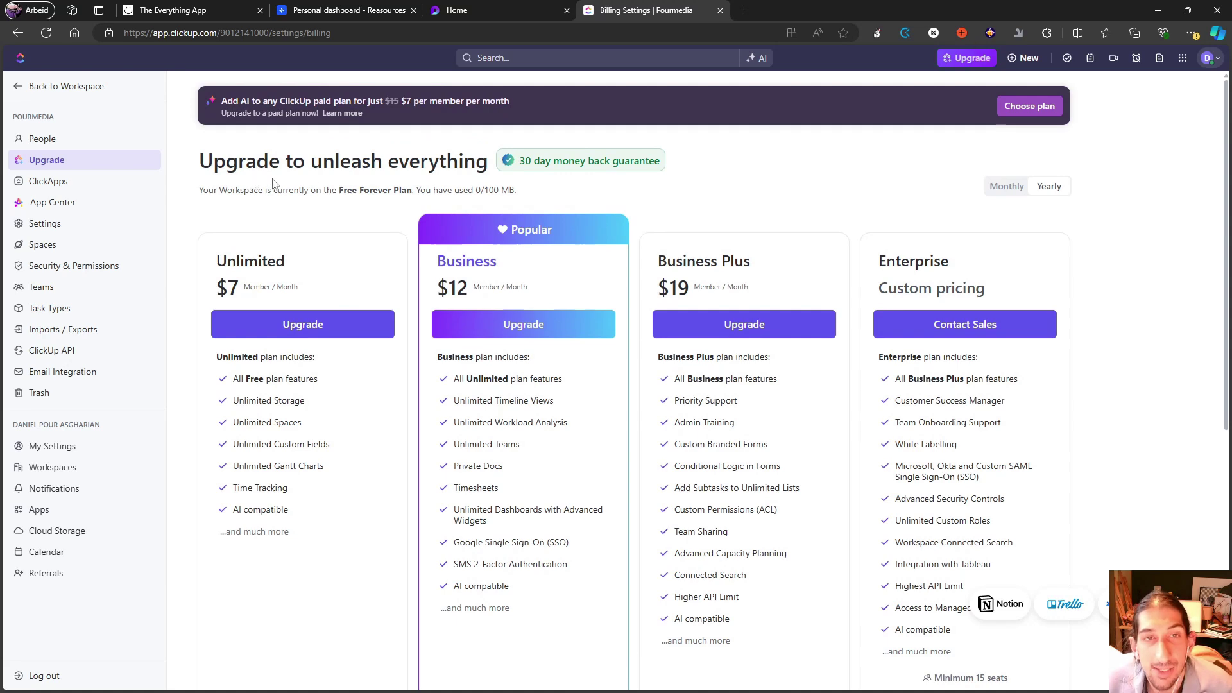
{"action": "left_click", "coordinate": [1016, 187]}
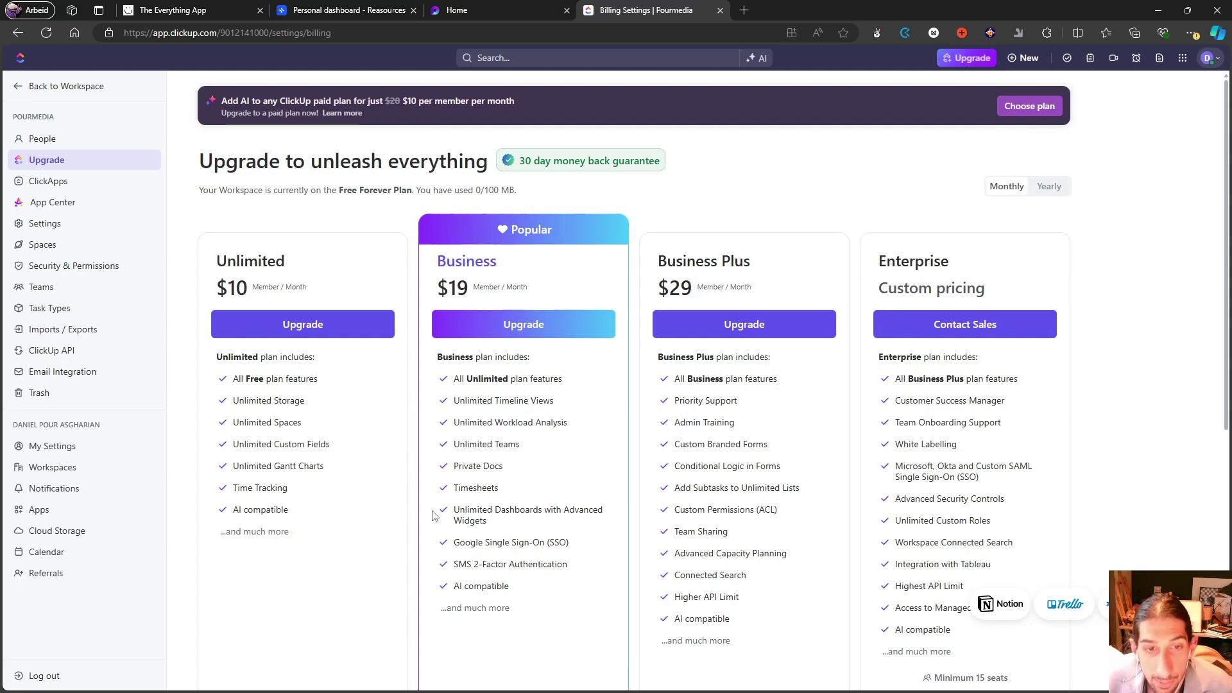
{"action": "mouse_move", "coordinate": [472, 475]}
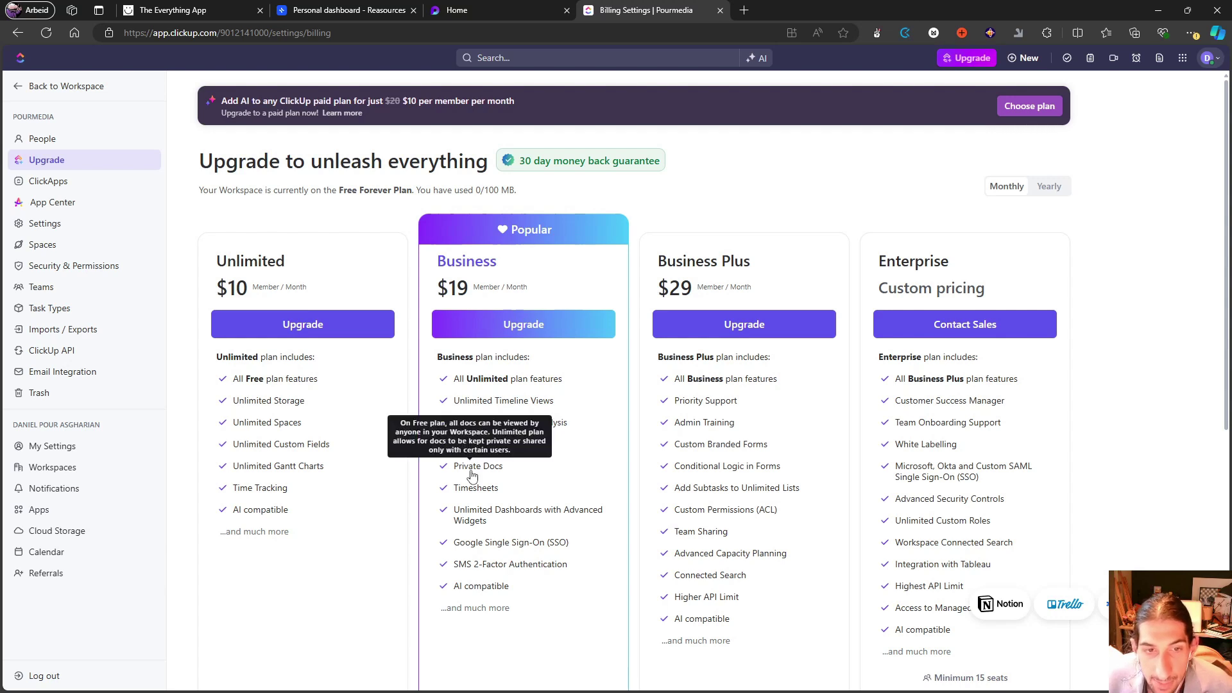
{"action": "mouse_move", "coordinate": [483, 520]}
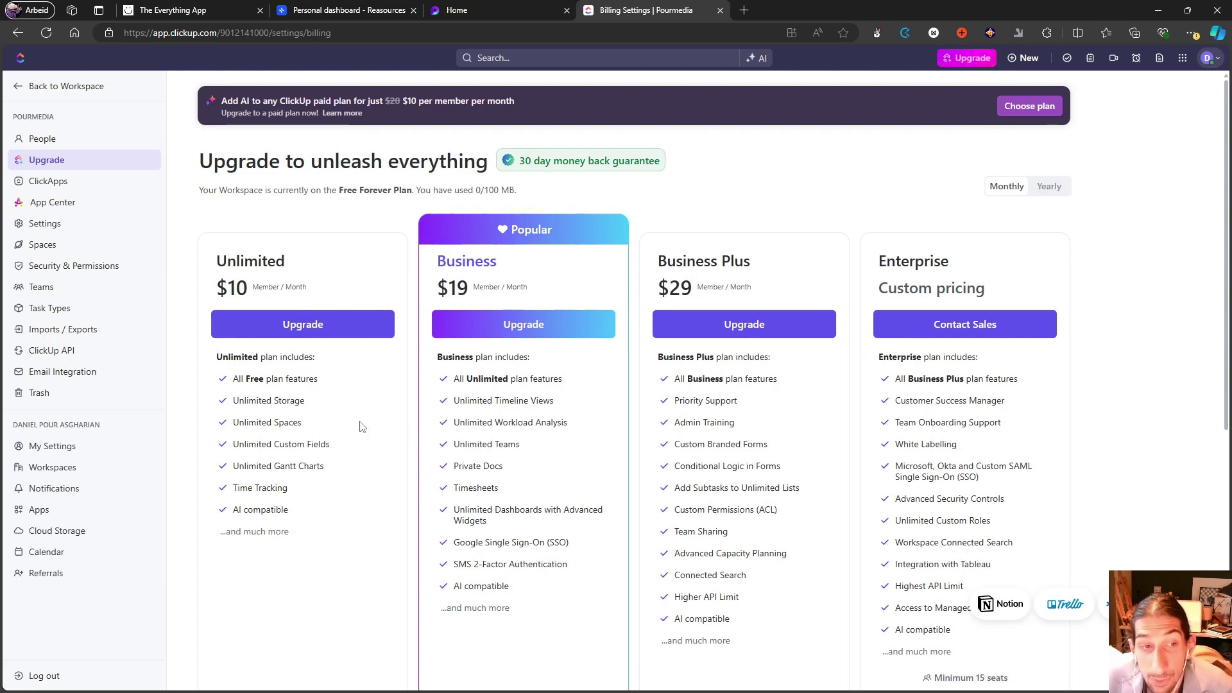
{"action": "mouse_move", "coordinate": [257, 428]}
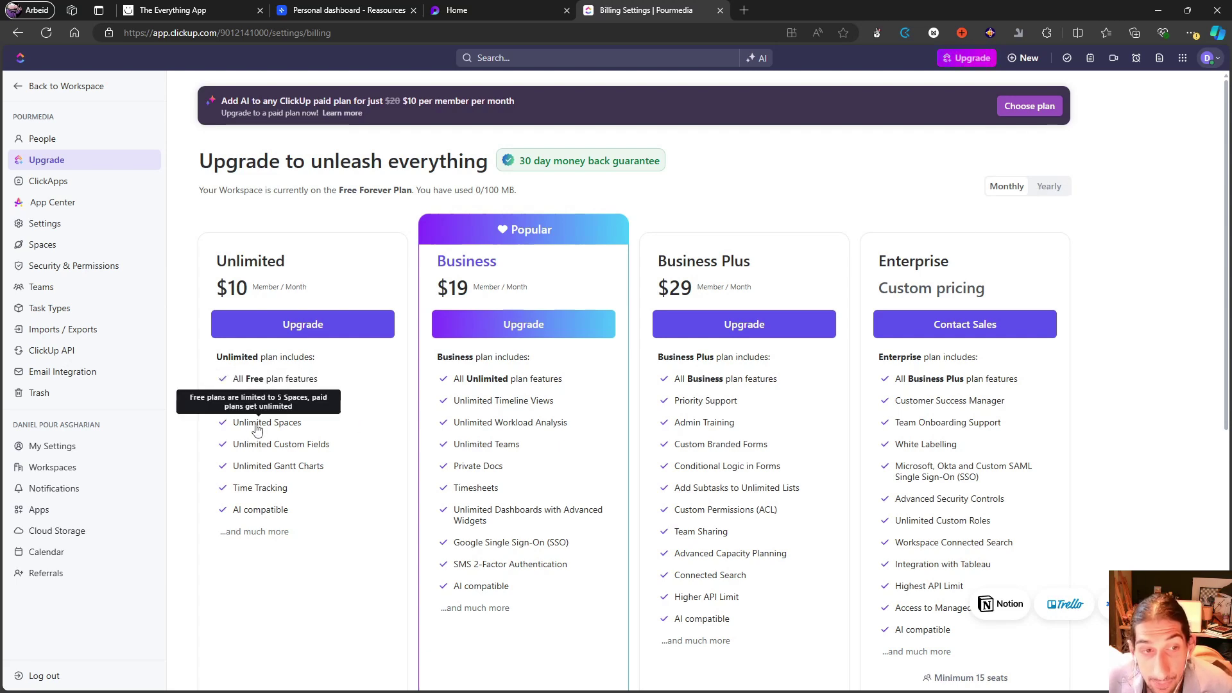
Return from Billing Settings to the Diverse admin list and collapse the Admin space
{"action": "left_click", "coordinate": [25, 90]}
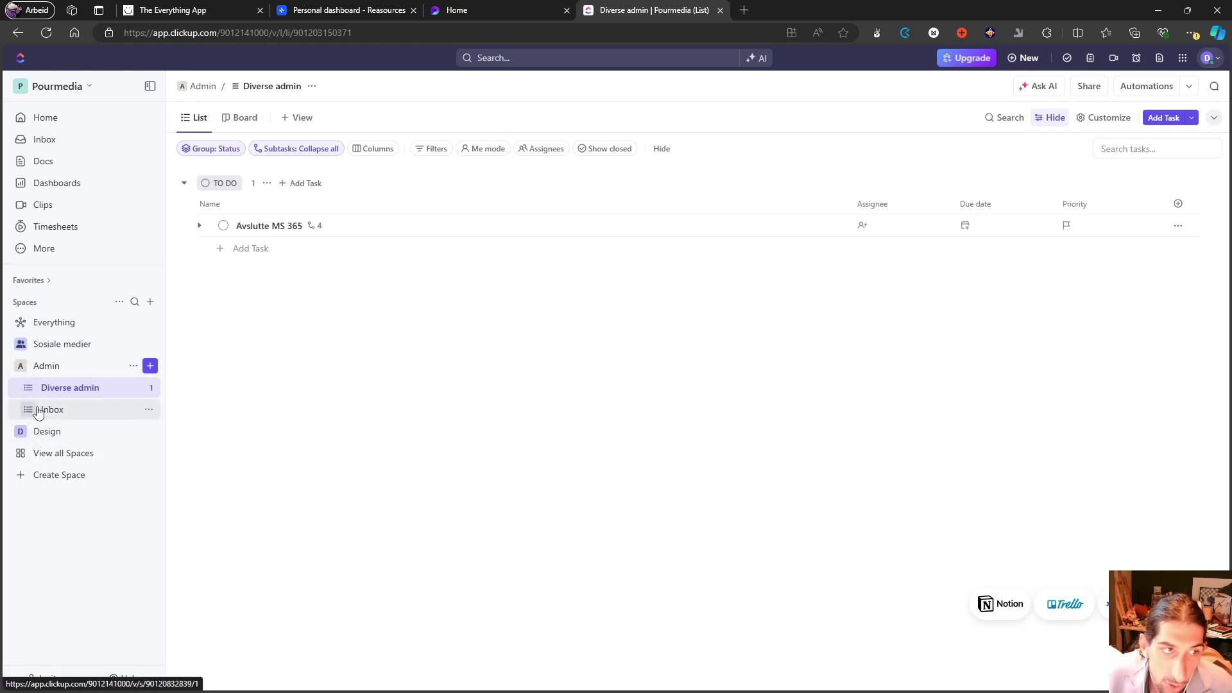
{"action": "left_click", "coordinate": [19, 367]}
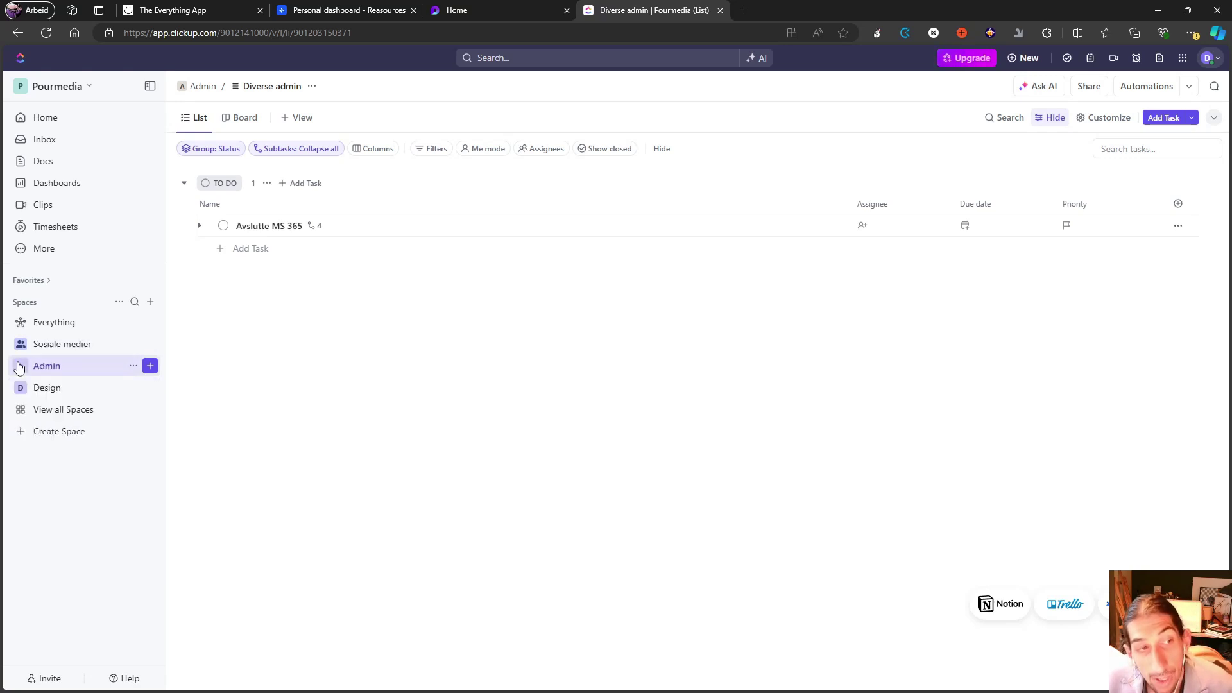